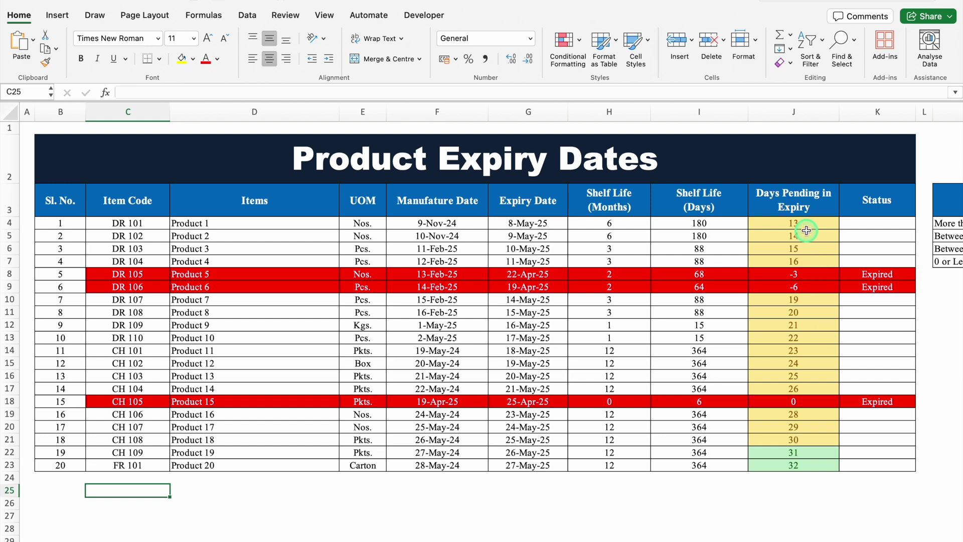
Add a new worksheet to the workbook and rename it Expiry Tracker
{"action": "scroll", "coordinate": [507, 528], "scroll_direction": "right", "scroll_amount": 1}
{"action": "scroll", "coordinate": [527, 529], "scroll_direction": "right", "scroll_amount": 6}
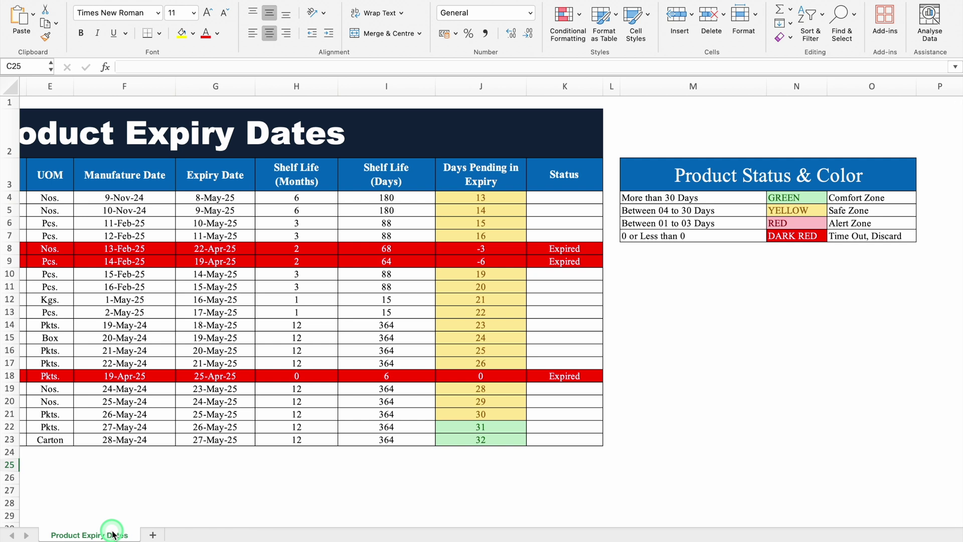
{"action": "left_click", "coordinate": [152, 535]}
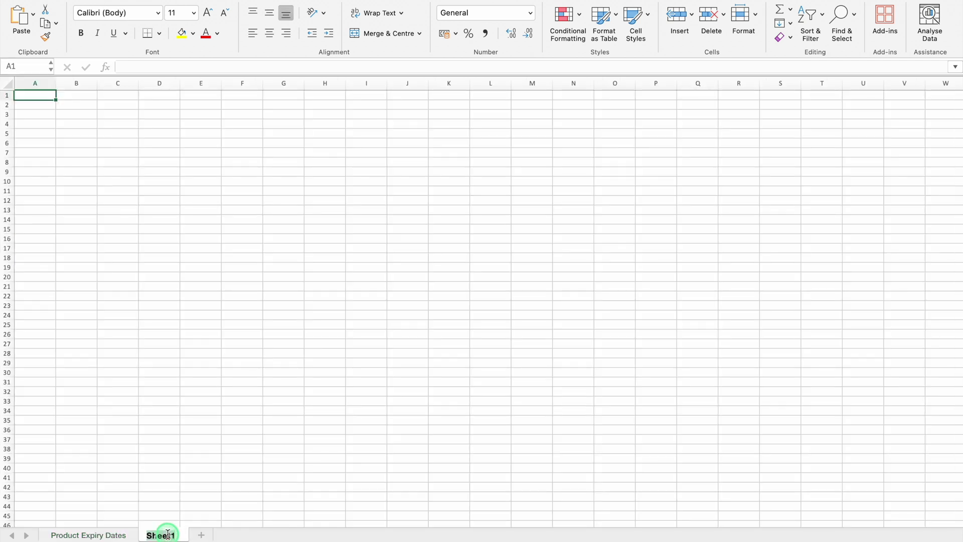
{"action": "double_click", "coordinate": [167, 533]}
{"action": "type", "text": "Expiry Tr"}
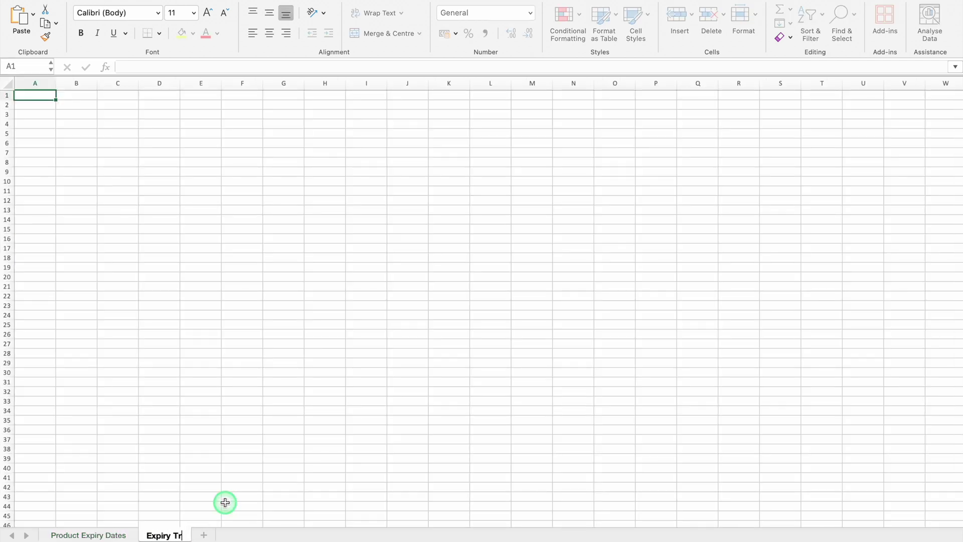
{"action": "type", "text": "acker"}
{"action": "left_click", "coordinate": [39, 95]}
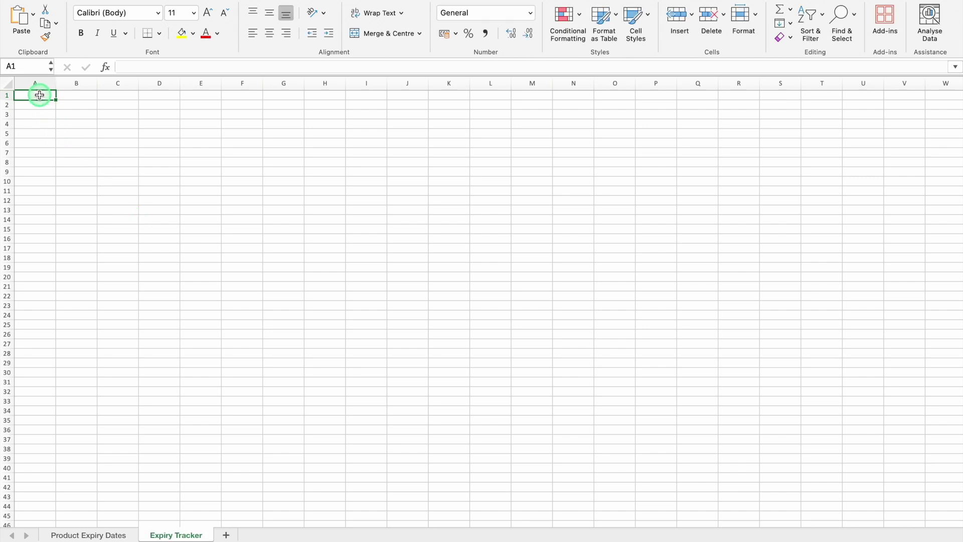
Narrow column A and enter the headers Sl. No., Item Code, Items Name and UOM in B3:E3
{"action": "left_click_drag", "start_coordinate": [55, 83], "coordinate": [25, 89]}
{"action": "left_click", "coordinate": [53, 114]}
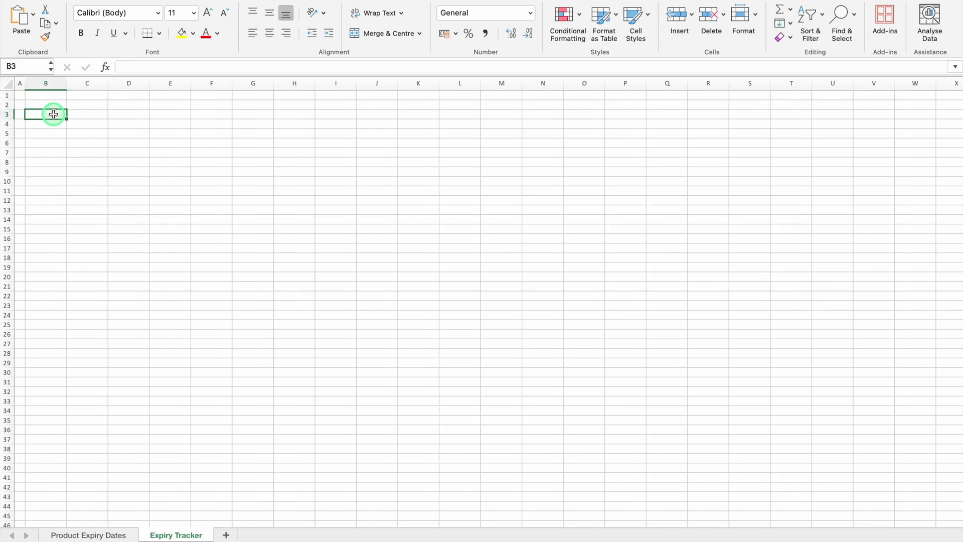
{"action": "scroll", "coordinate": [54, 115], "scroll_direction": "up", "scroll_amount": 5}
{"action": "type", "text": "Sl. No."}
{"action": "key", "text": "Tab"}
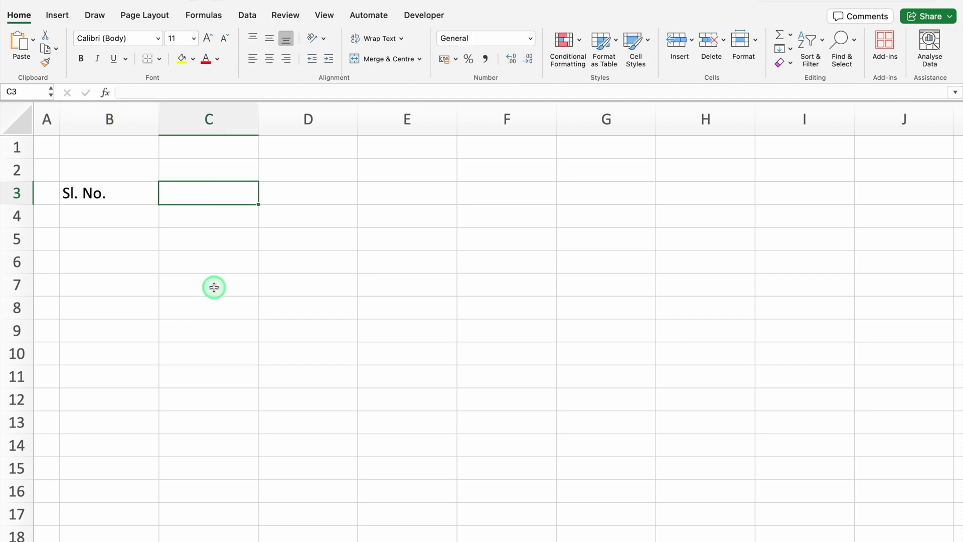
{"action": "type", "text": "Item Code"}
{"action": "key", "text": "Tab"}
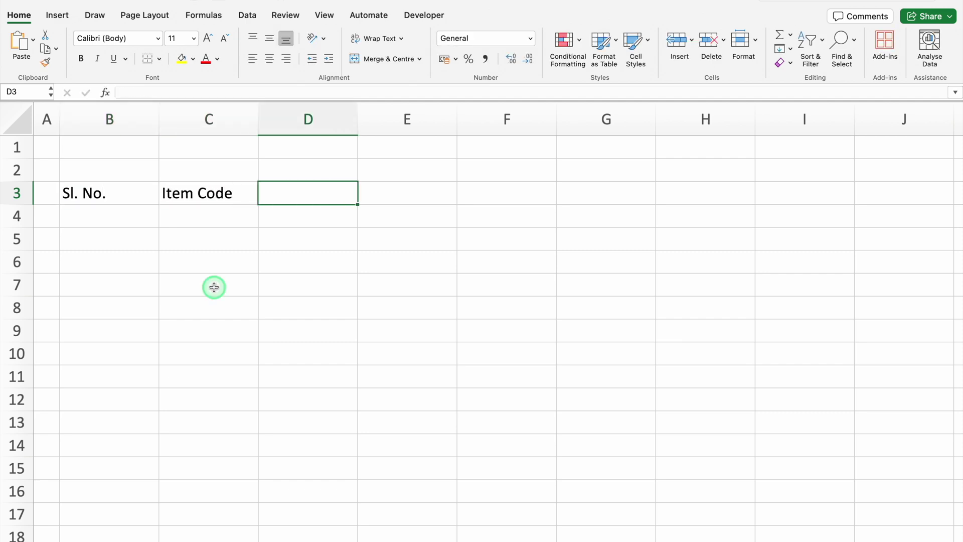
{"action": "type", "text": "Items N"}
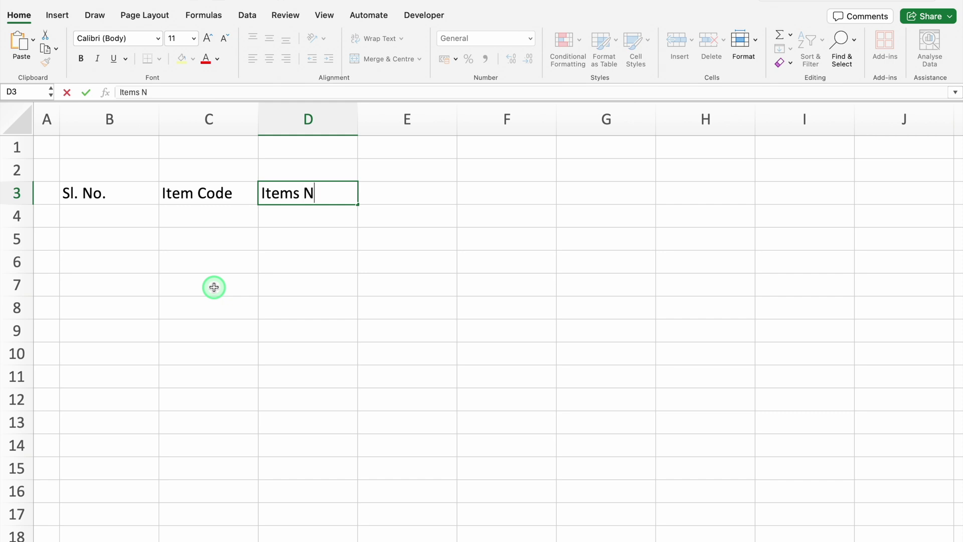
{"action": "type", "text": "ame"}
{"action": "key", "text": "Tab"}
{"action": "type", "text": "UOM"}
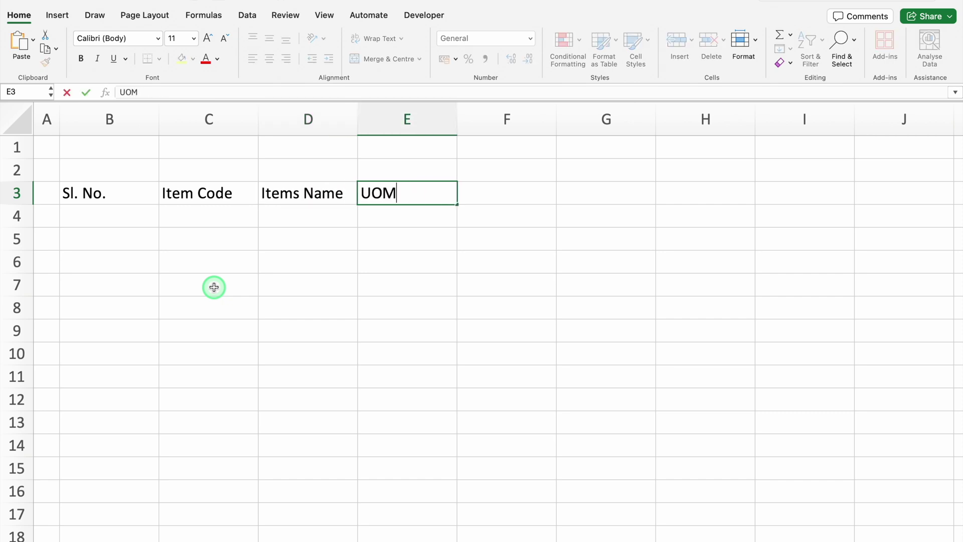
{"action": "key", "text": "Tab"}
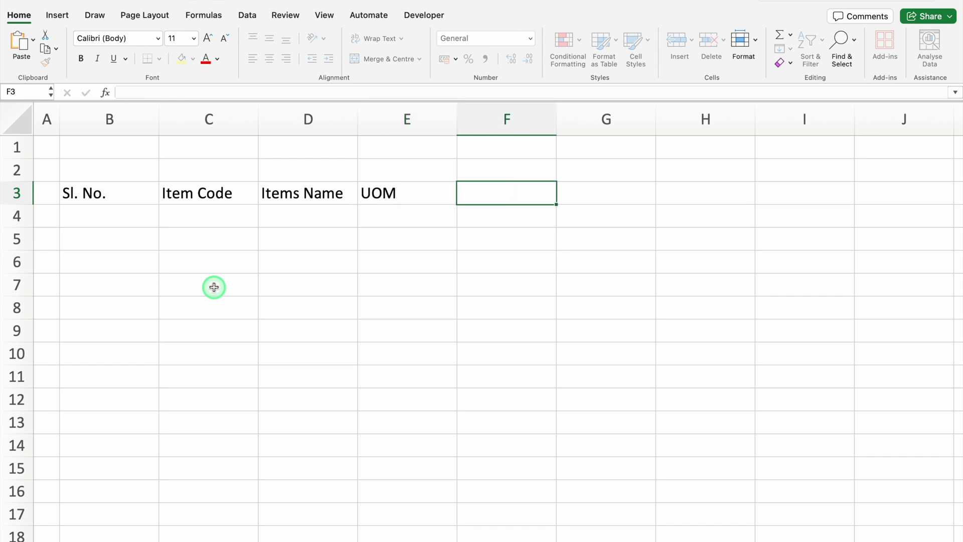
Centre row 3 horizontally and middle-align all cells of the sheet vertically
{"action": "left_click", "coordinate": [19, 194]}
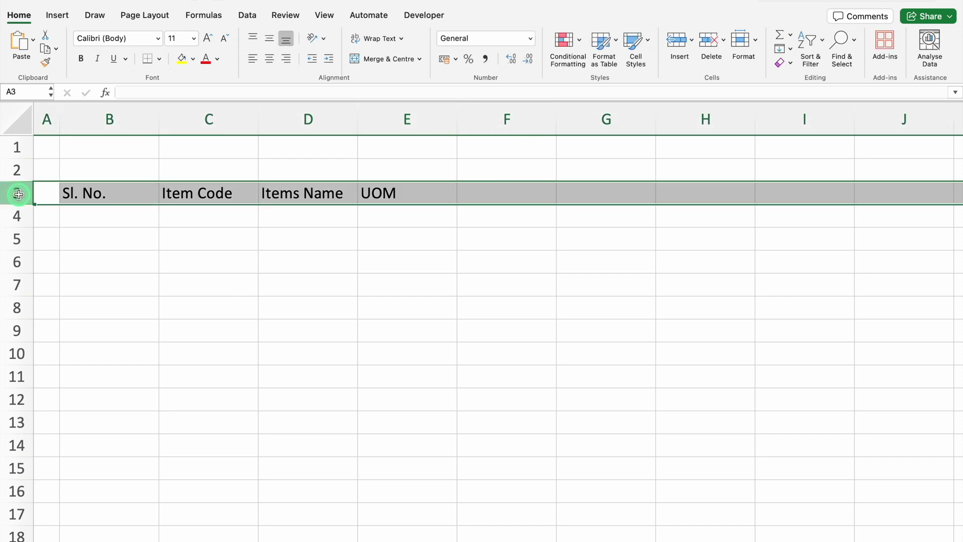
{"action": "left_click", "coordinate": [270, 59]}
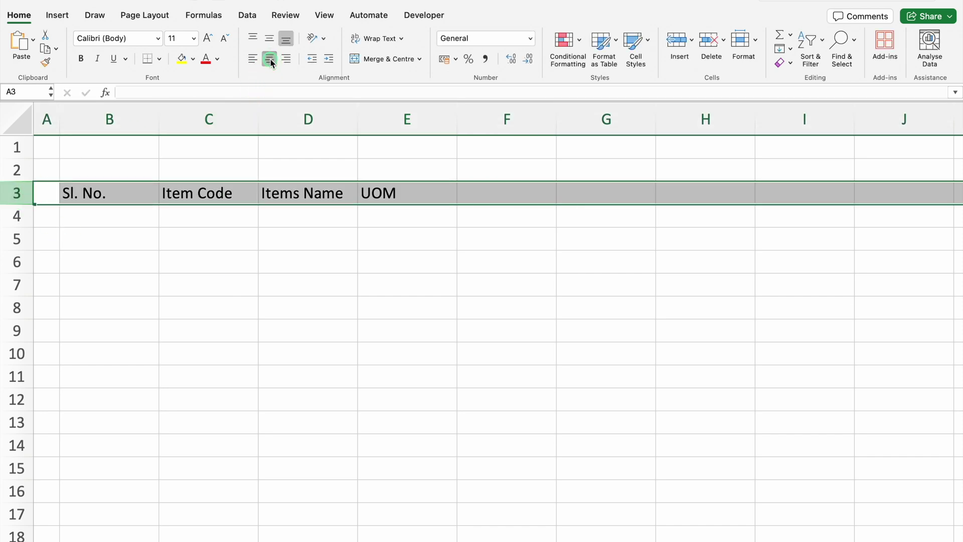
{"action": "left_click", "coordinate": [24, 118]}
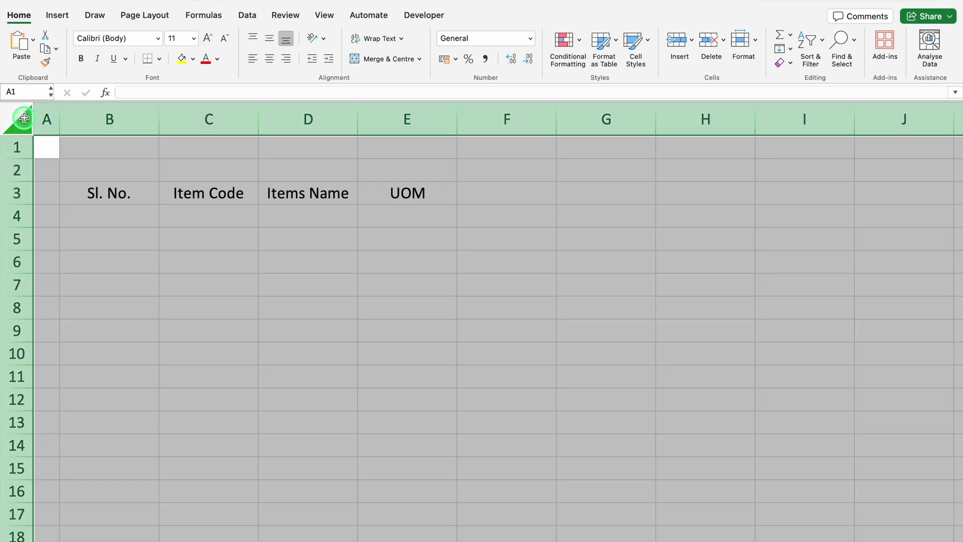
{"action": "left_click", "coordinate": [270, 39]}
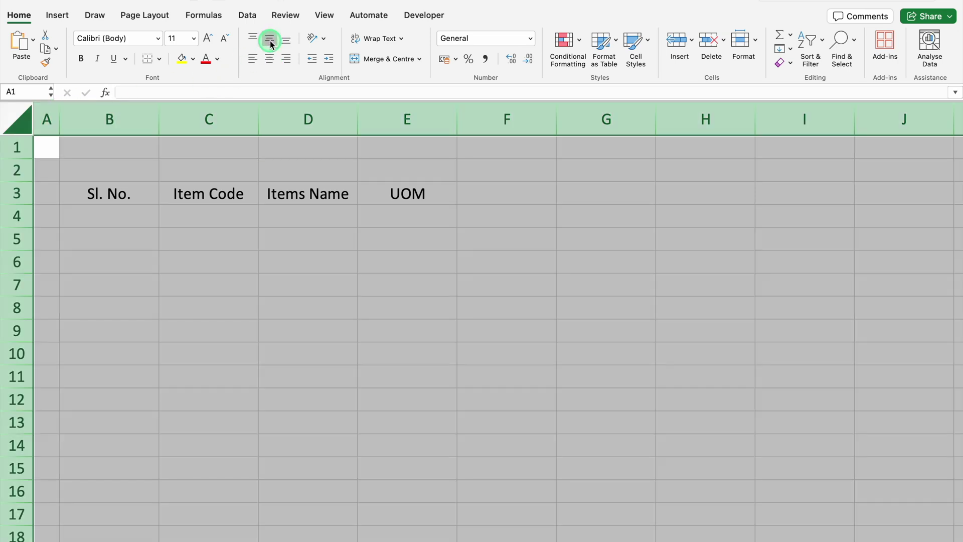
Enter 1 and 2 under Sl. No. and fill the number series down to 10 in B13
{"action": "left_click", "coordinate": [128, 218]}
{"action": "type", "text": "1"}
{"action": "key", "text": "Return"}
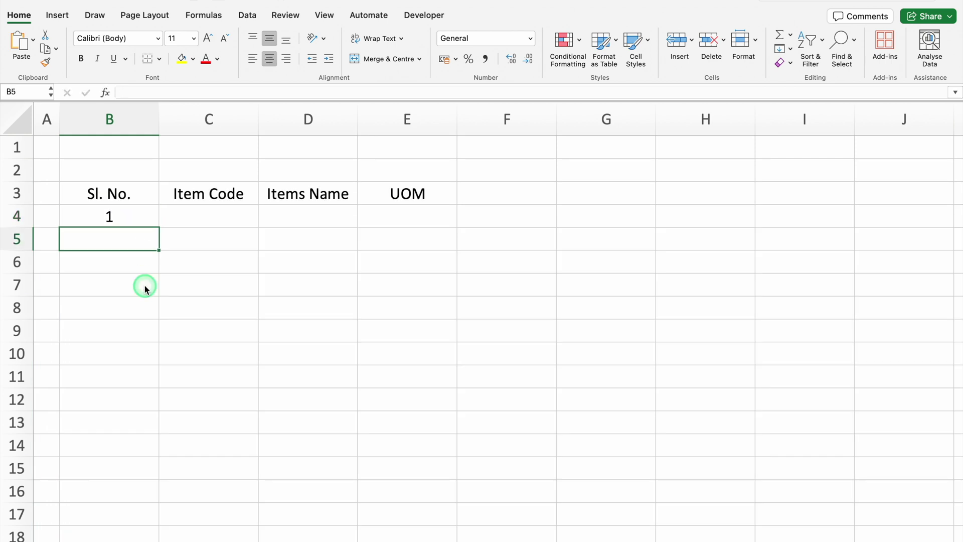
{"action": "type", "text": "2"}
{"action": "key", "text": "Return"}
{"action": "left_click", "coordinate": [138, 217]}
{"action": "left_click_drag", "start_coordinate": [137, 216], "coordinate": [151, 438]}
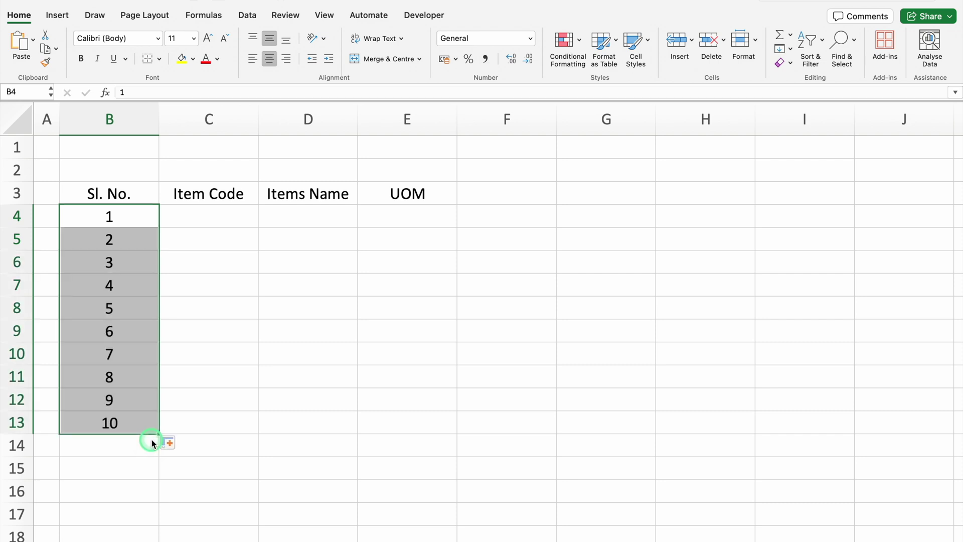
Enter IT 001 as the first item code in C4 and fill the series down to IT 010 in C13
{"action": "left_click", "coordinate": [220, 223]}
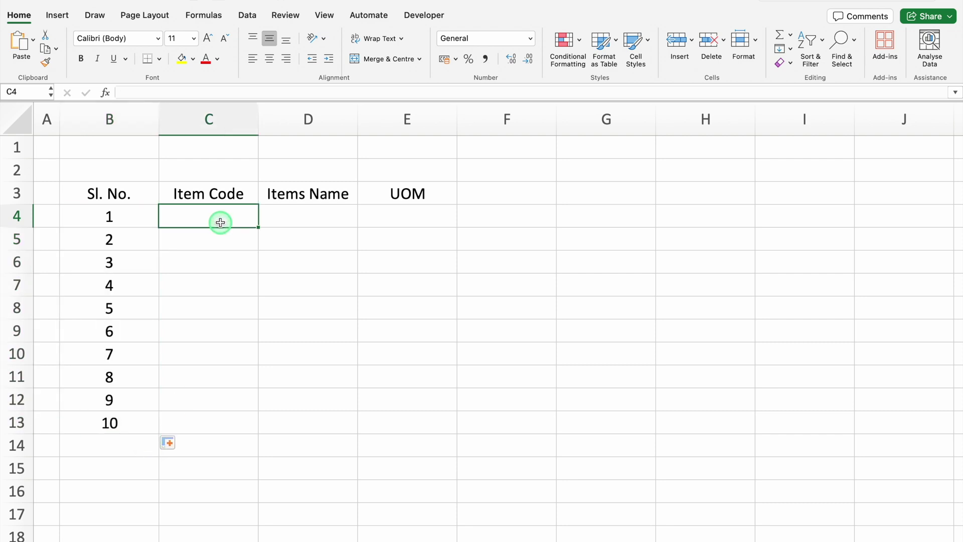
{"action": "type", "text": "IT 001"}
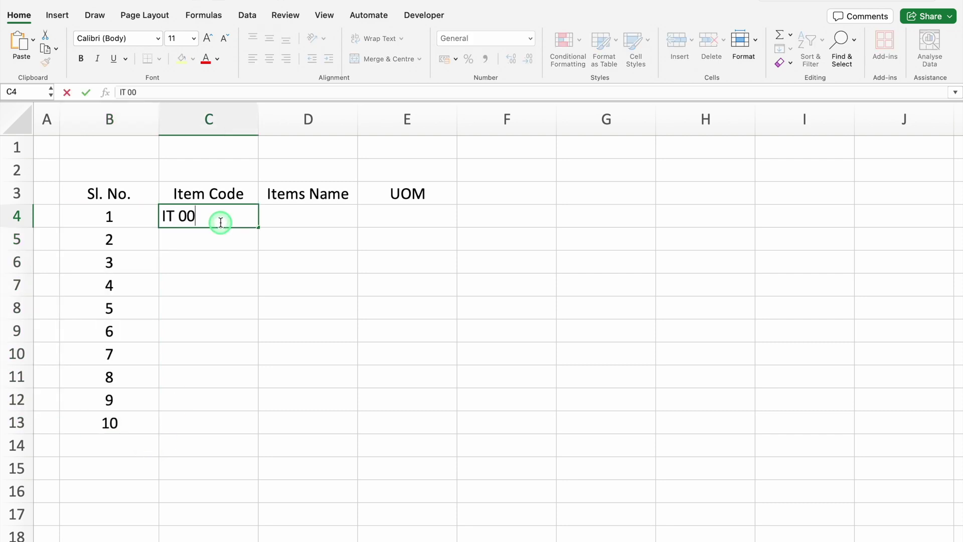
{"action": "double_click", "coordinate": [260, 228]}
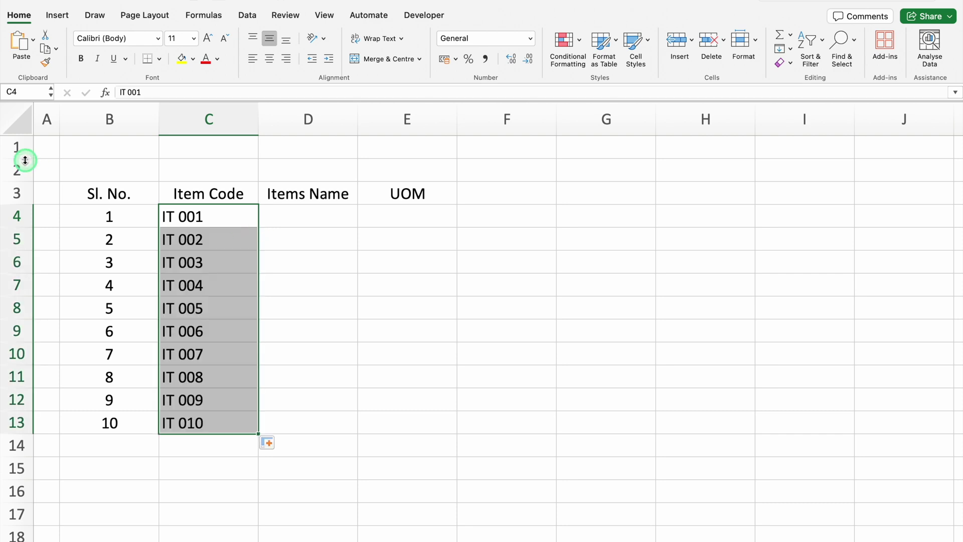
Set the font of the entire sheet to Times New Roman
{"action": "left_click", "coordinate": [16, 117]}
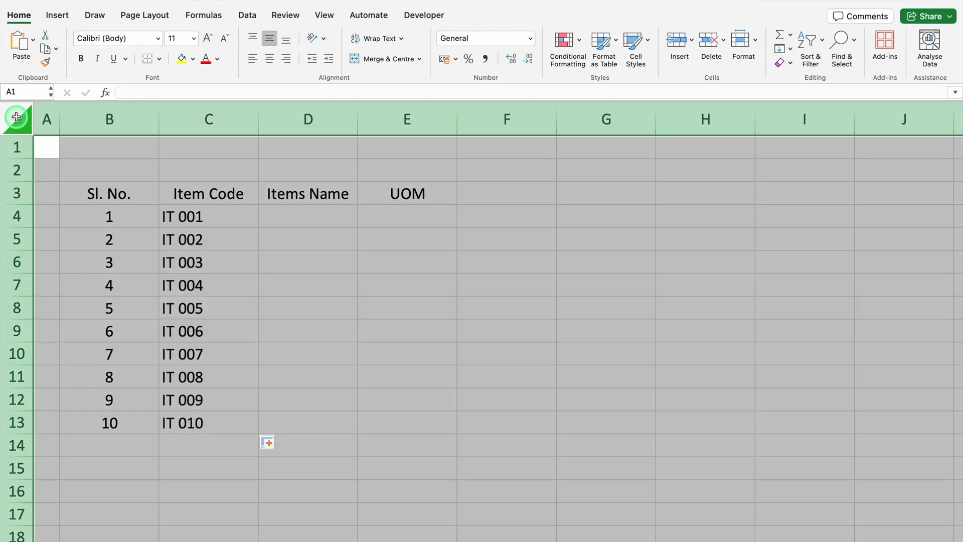
{"action": "left_click", "coordinate": [157, 38]}
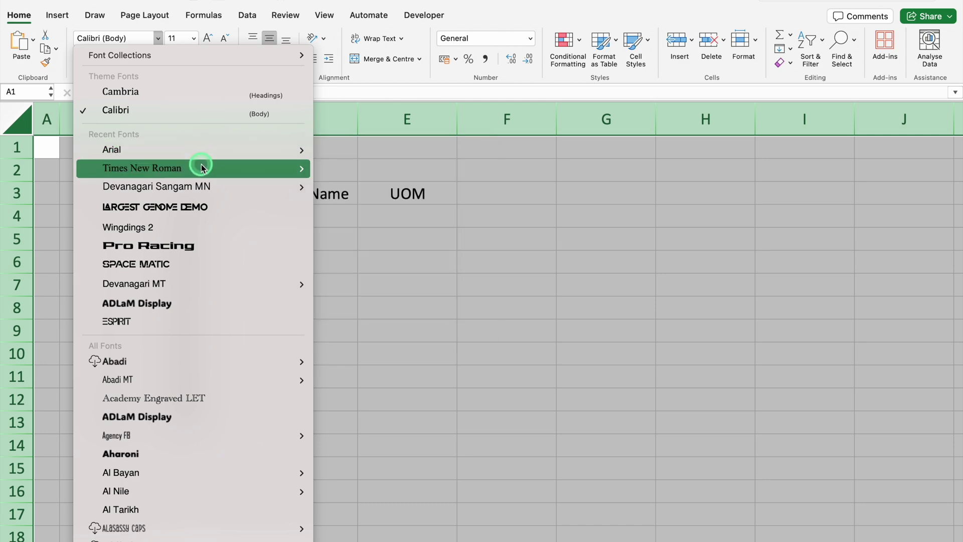
{"action": "left_click", "coordinate": [202, 170]}
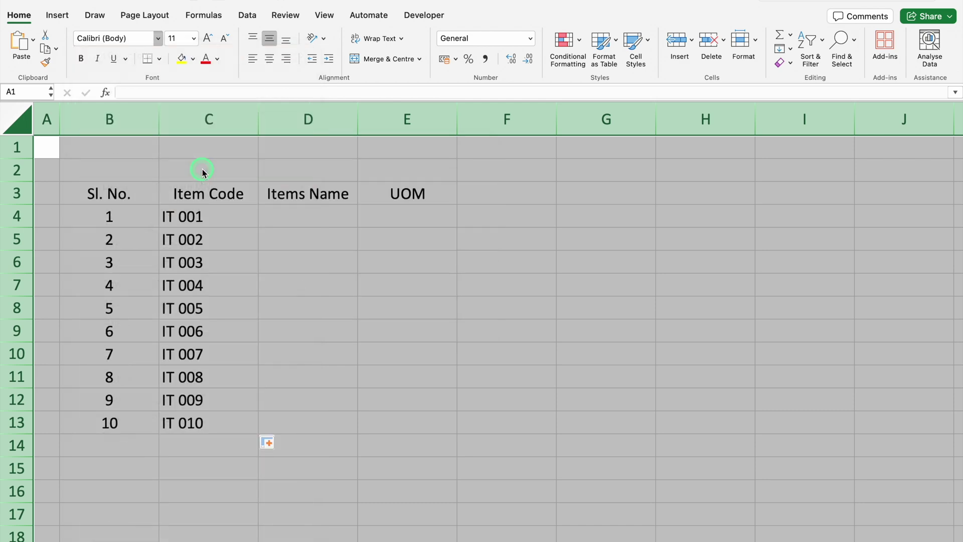
Enter Item 1 under Items Name in D4 and fill the series down to Item 10 in D13
{"action": "left_click", "coordinate": [306, 211]}
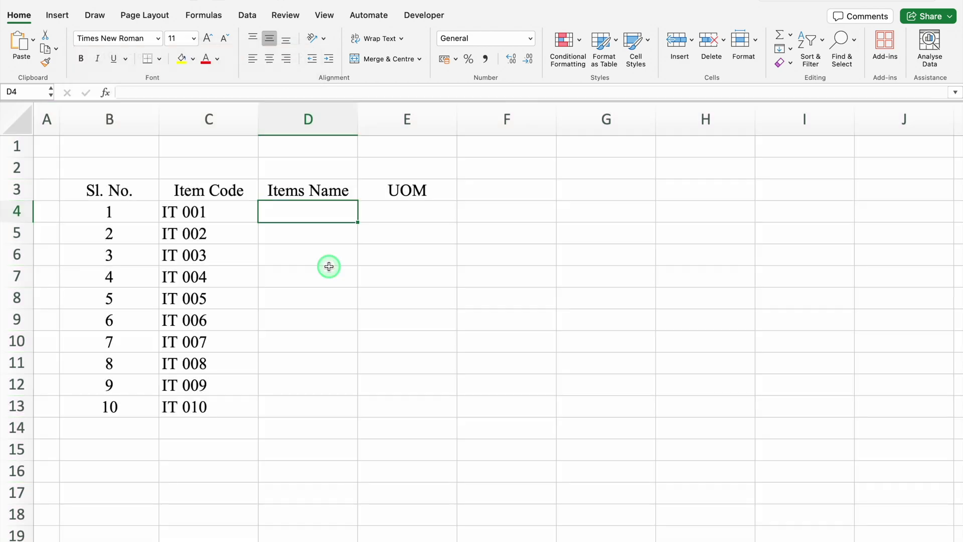
{"action": "type", "text": "Item 1"}
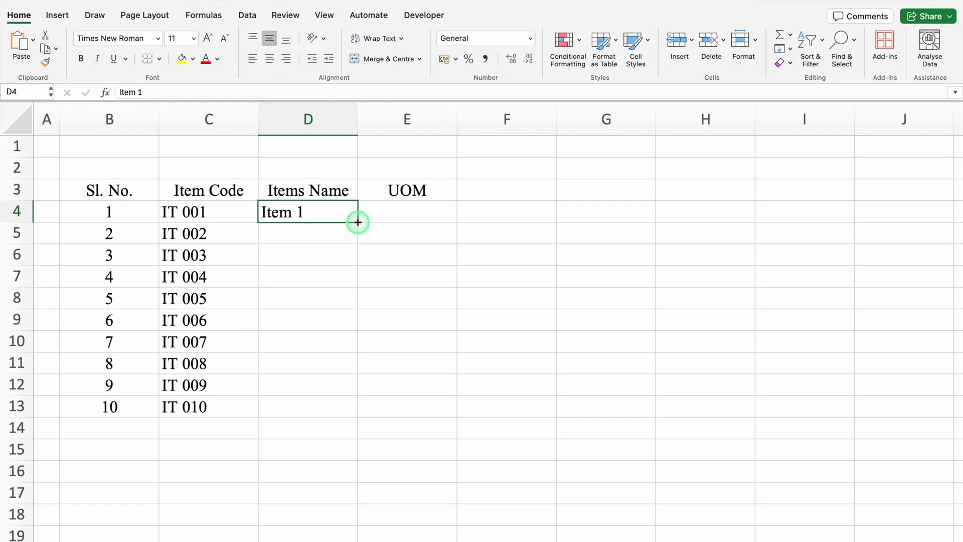
{"action": "double_click", "coordinate": [358, 221]}
Enter the units Nos. in E4, Boxes in E9 and Cartons in E12 of the UOM column
{"action": "left_click", "coordinate": [415, 214]}
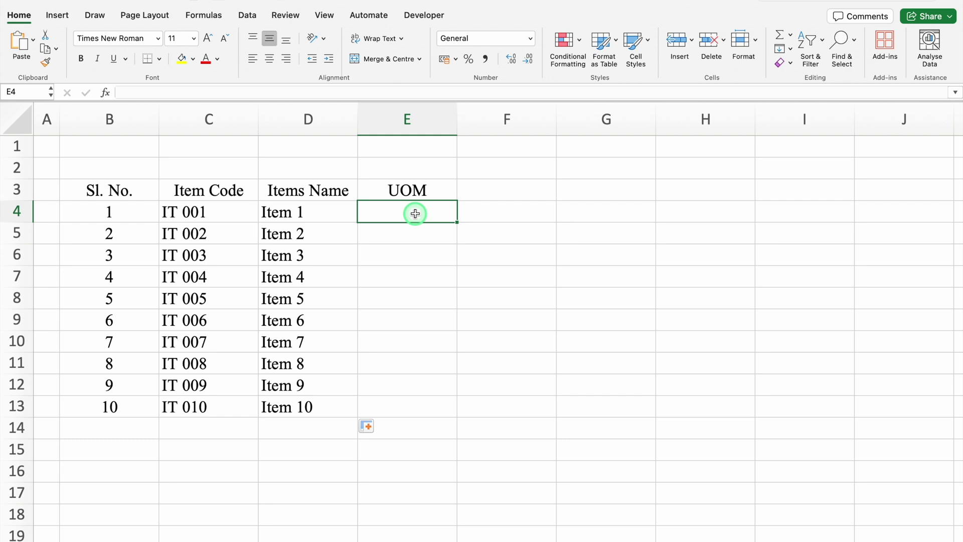
{"action": "type", "text": "Nos."}
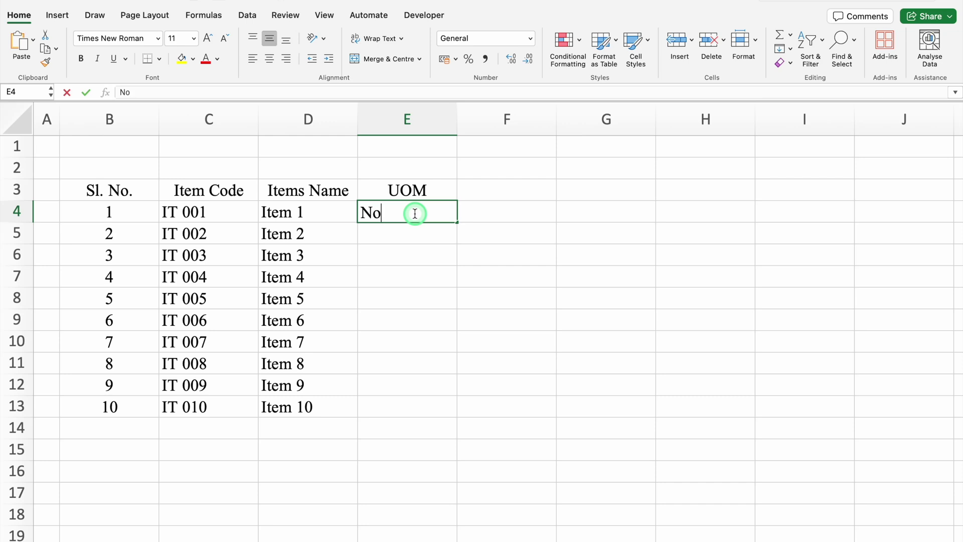
{"action": "key", "text": "Return"}
{"action": "type", "text": "Boxes"}
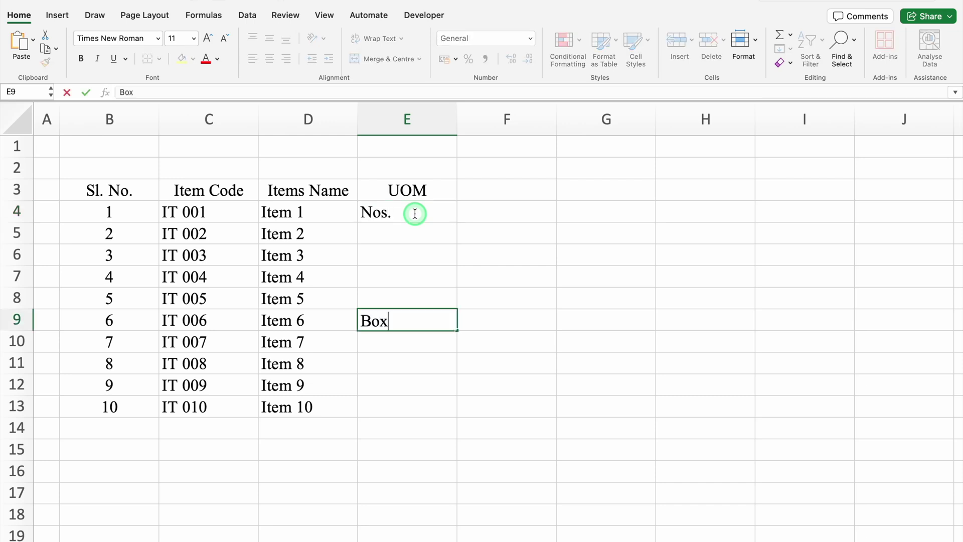
{"action": "key", "text": "Return"}
{"action": "key", "text": "Down"}
{"action": "key", "text": "Down"}
{"action": "type", "text": "Cartons"}
Fill the UOM units down so Nos. covers E4:E8, Boxes E9:E11 and Cartons E12:E13
{"action": "left_click", "coordinate": [415, 213]}
{"action": "left_click_drag", "start_coordinate": [456, 222], "coordinate": [458, 410]}
{"action": "left_click", "coordinate": [454, 328]}
{"action": "left_click", "coordinate": [441, 387]}
{"action": "left_click", "coordinate": [506, 320]}
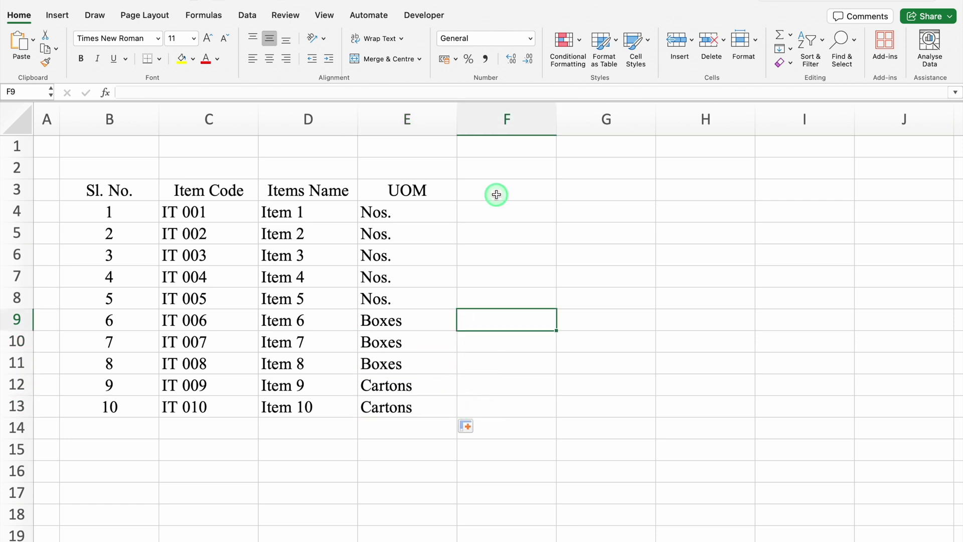
Widen column F and enter the headers Manufature Date in F3 and Expiry Date in G3
{"action": "left_click", "coordinate": [496, 194]}
{"action": "left_click_drag", "start_coordinate": [556, 121], "coordinate": [602, 123]}
{"action": "type", "text": "Manufature Date"}
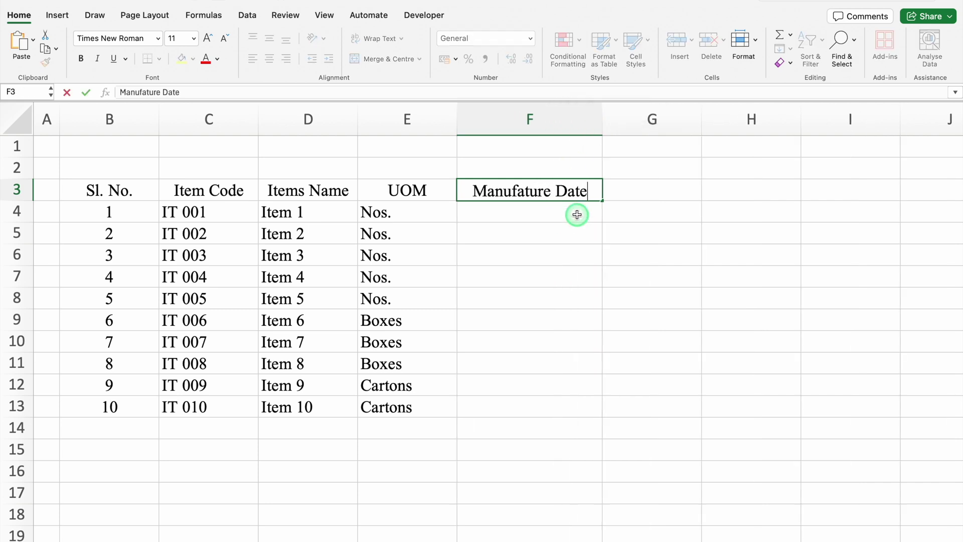
{"action": "key", "text": "Tab"}
{"action": "type", "text": "Expiry Date"}
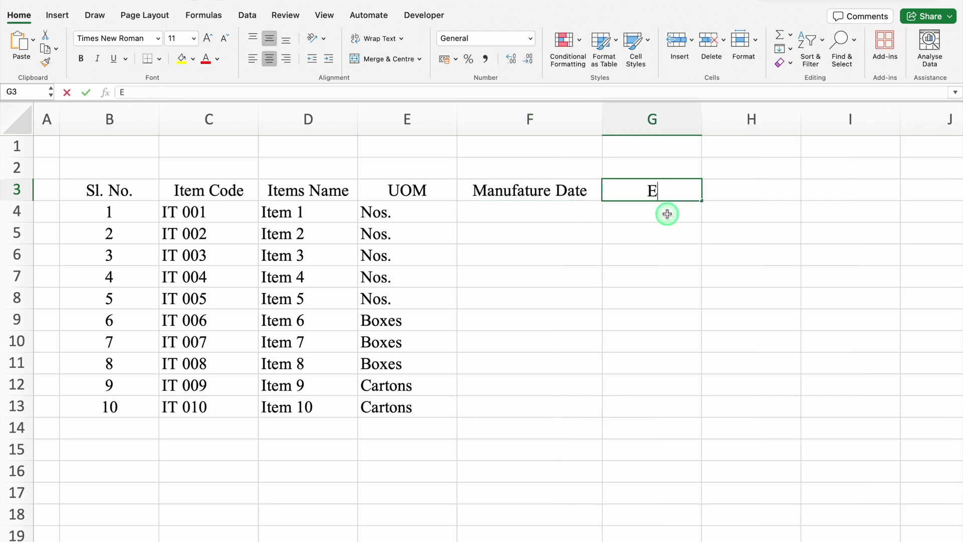
{"action": "key", "text": "Tab"}
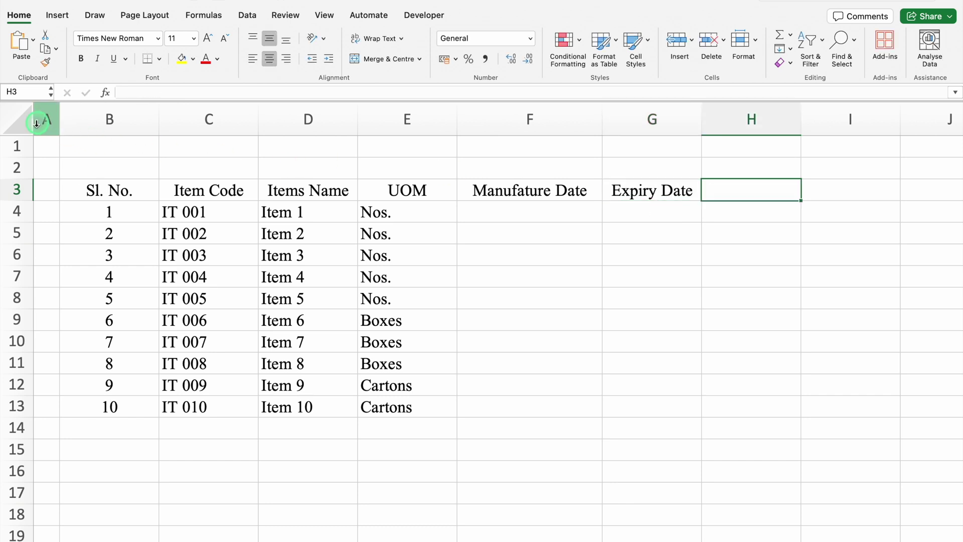
Turn on text wrapping for all cells of the sheet and select H3
{"action": "left_click", "coordinate": [19, 120]}
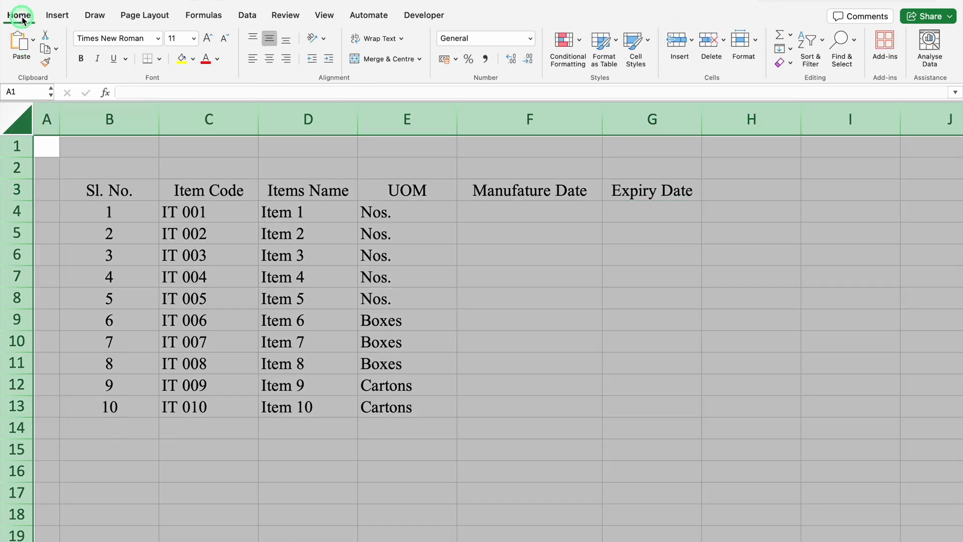
{"action": "left_click", "coordinate": [385, 40]}
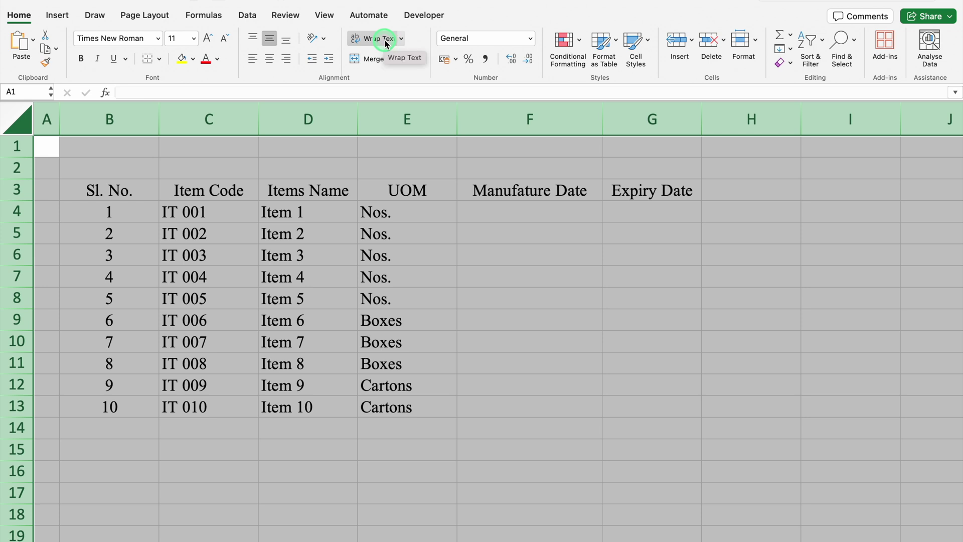
{"action": "left_click", "coordinate": [378, 40]}
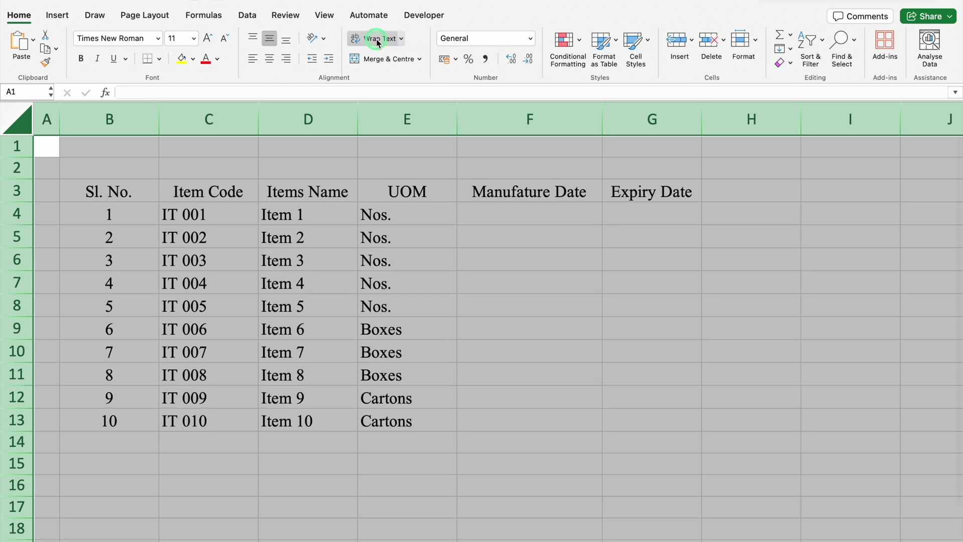
{"action": "left_click", "coordinate": [735, 187]}
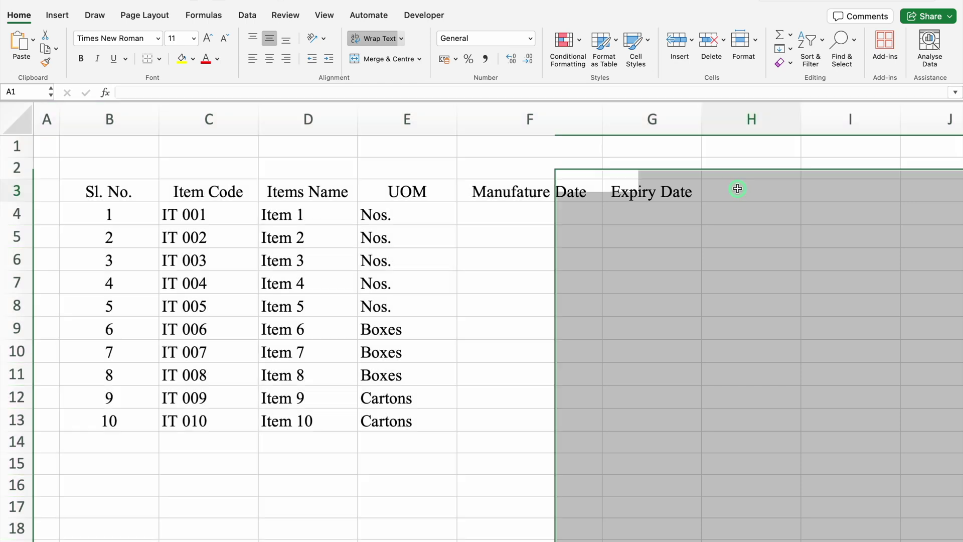
Enter the header Shelf Life (Months) in H3, with (Months) on a second line of the cell
{"action": "type", "text": "S"}
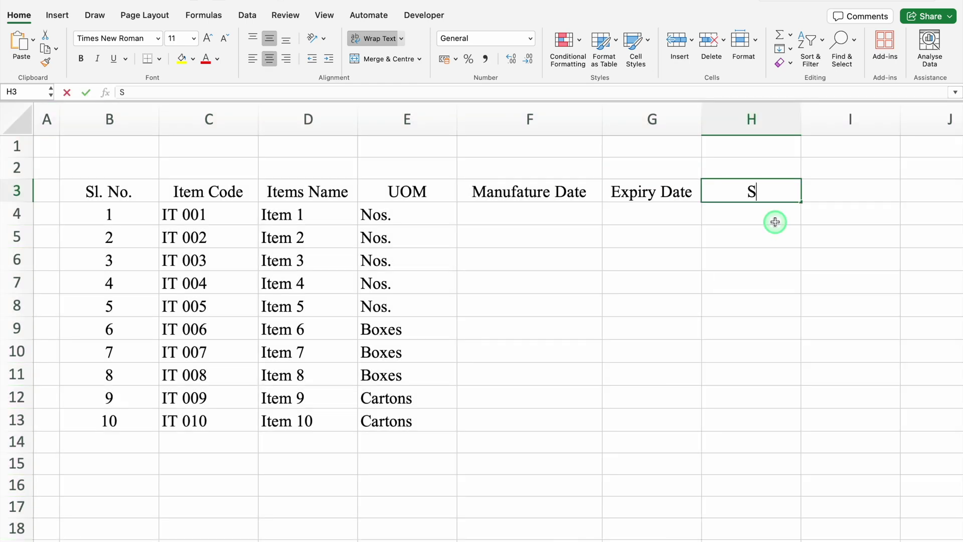
{"action": "type", "text": "helf Life"}
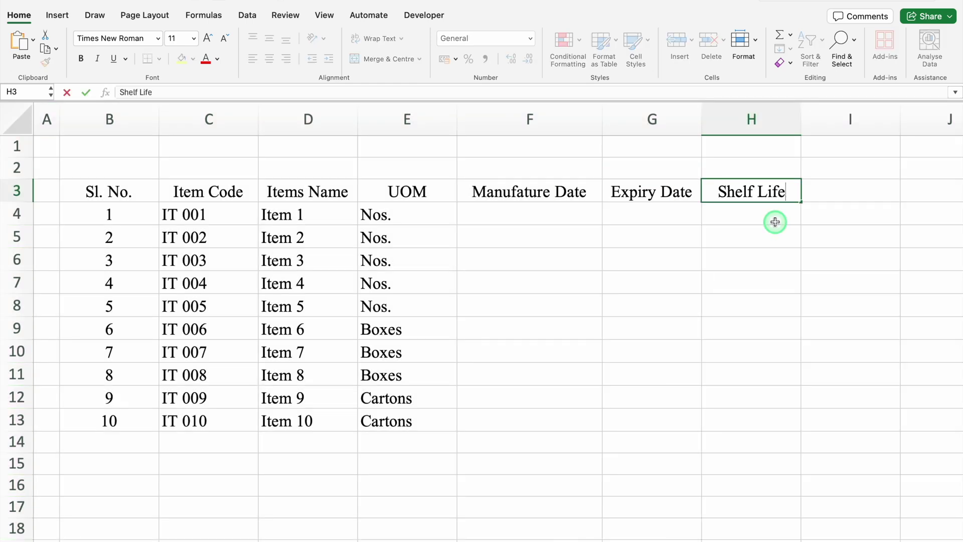
{"action": "key", "text": "alt+Return"}
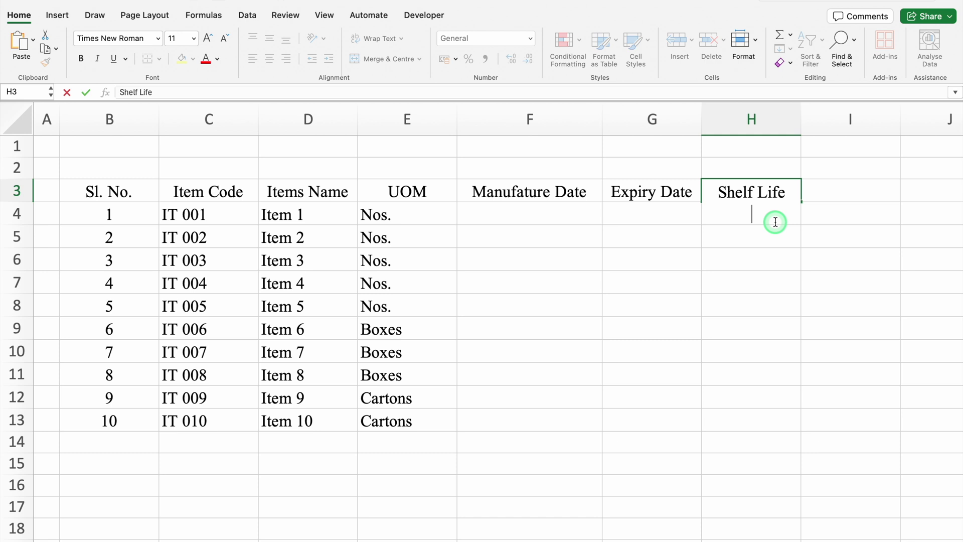
{"action": "type", "text": "(Months)"}
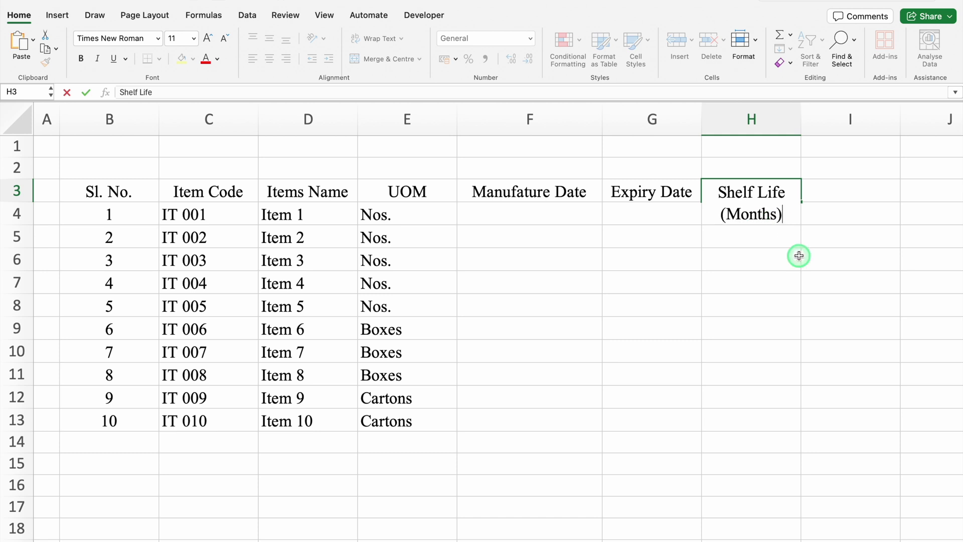
{"action": "key", "text": "ctrl+Return"}
Copy the H3 header into I3 and change its second line so it reads Shelf Life (Days)
{"action": "left_click_drag", "start_coordinate": [801, 225], "coordinate": [853, 221]}
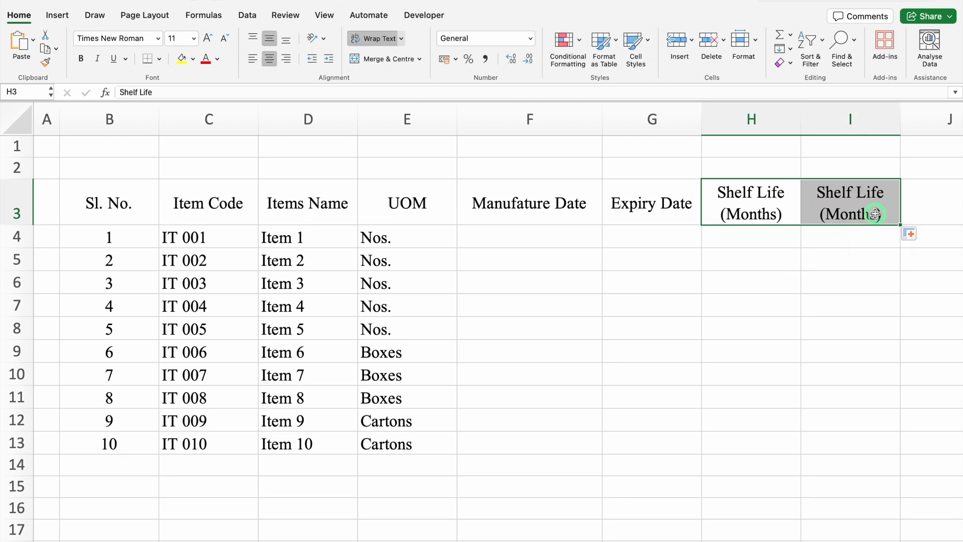
{"action": "double_click", "coordinate": [874, 216]}
{"action": "key", "text": "BackSpace"}
{"action": "key", "text": "BackSpace"}
{"action": "key", "text": "BackSpace"}
{"action": "key", "text": "BackSpace"}
{"action": "key", "text": "BackSpace"}
{"action": "key", "text": "BackSpace"}
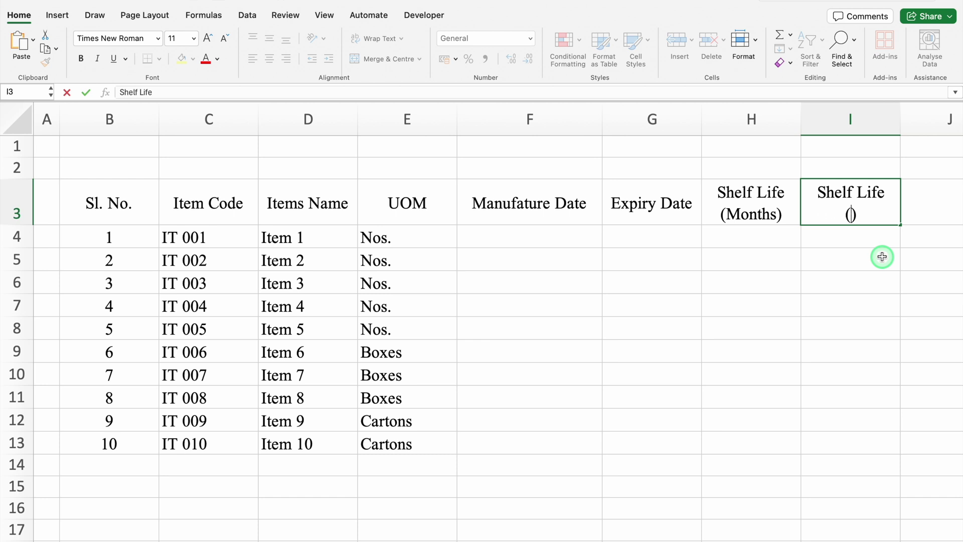
{"action": "type", "text": "Days"}
{"action": "key", "text": "Return"}
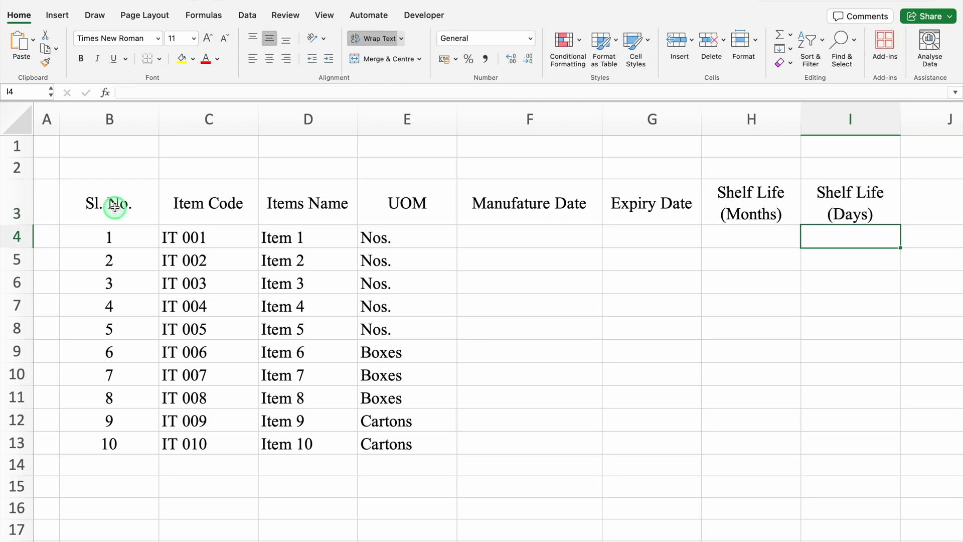
Apply all borders to the table range B3:I13
{"action": "left_click", "coordinate": [114, 207]}
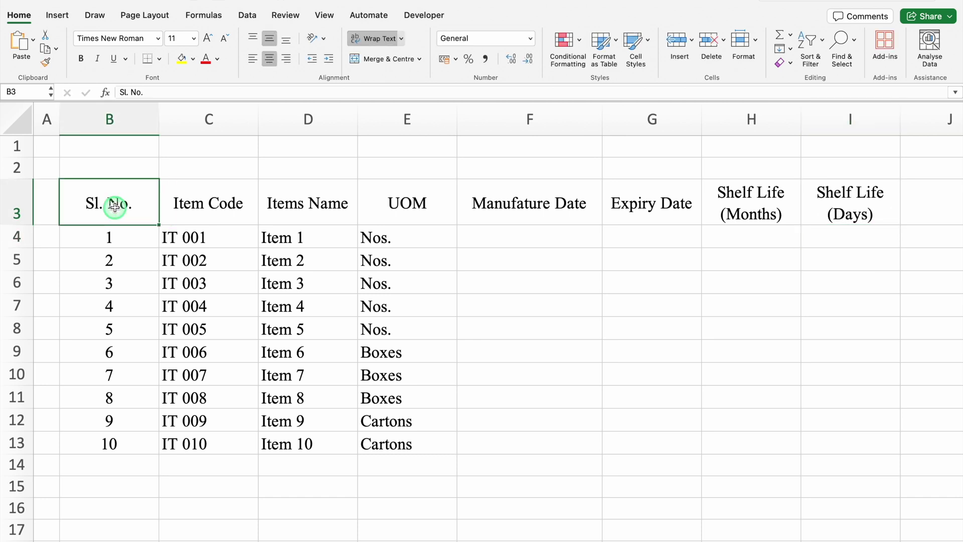
{"action": "key", "text": "ctrl+shift+Down"}
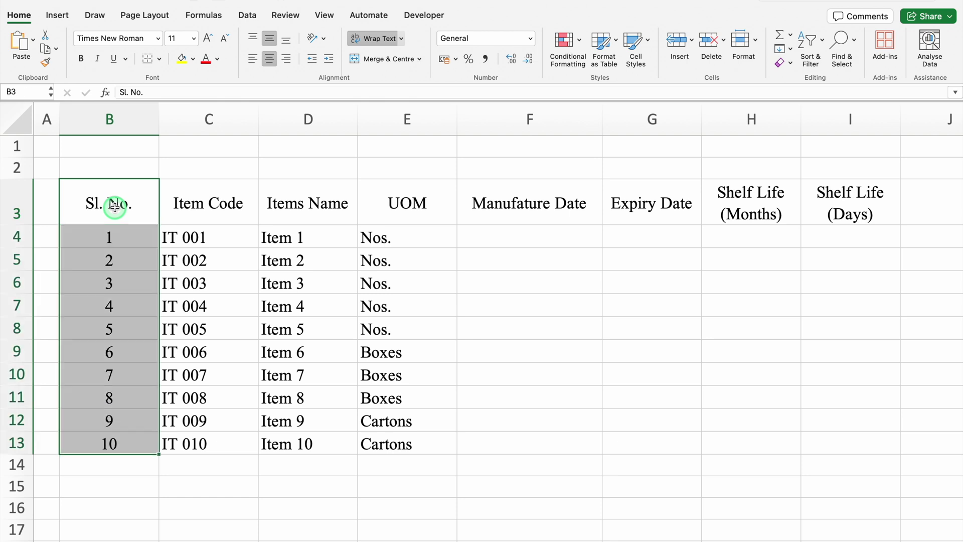
{"action": "key", "text": "ctrl+shift+Right"}
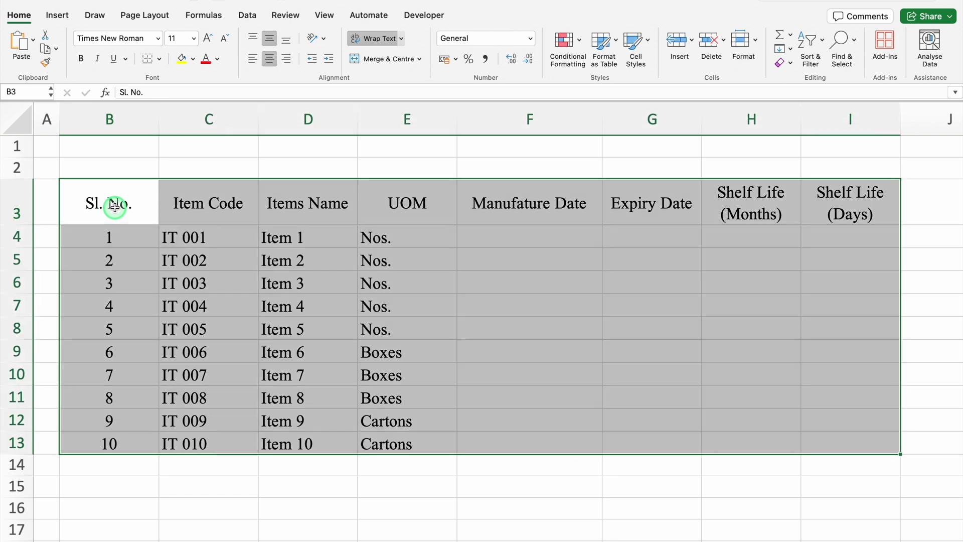
{"action": "left_click", "coordinate": [159, 59]}
{"action": "left_click", "coordinate": [191, 174]}
Enter the two-line header Days Pending (in Expiry) in J3 and the header Status in K3
{"action": "key", "text": "Right"}
{"action": "key", "text": "Right"}
{"action": "key", "text": "Right"}
{"action": "key", "text": "Right"}
{"action": "key", "text": "Right"}
{"action": "key", "text": "Right"}
{"action": "key", "text": "Right"}
{"action": "key", "text": "Right"}
{"action": "key", "text": "Right"}
{"action": "key", "text": "Right"}
{"action": "key", "text": "Right"}
{"action": "key", "text": "Right"}
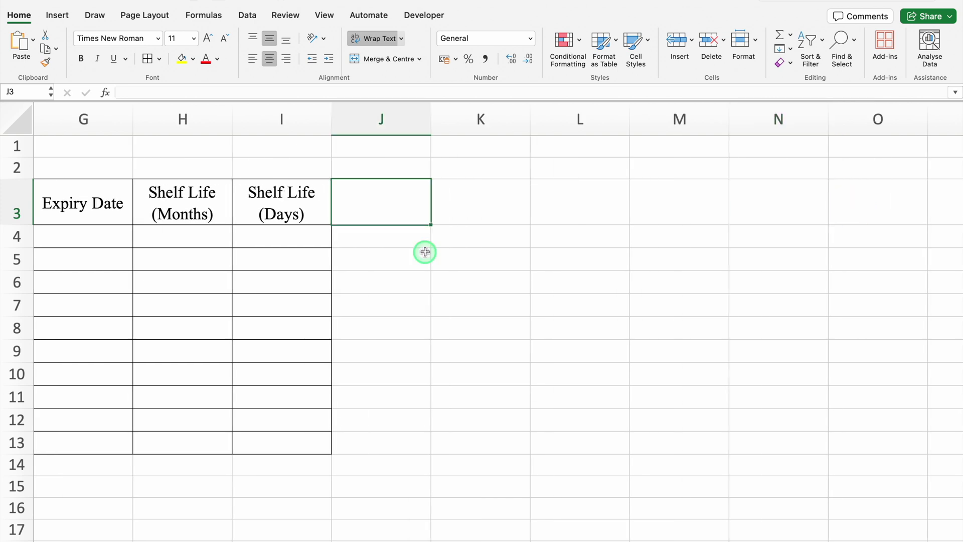
{"action": "type", "text": "Days Pendin"}
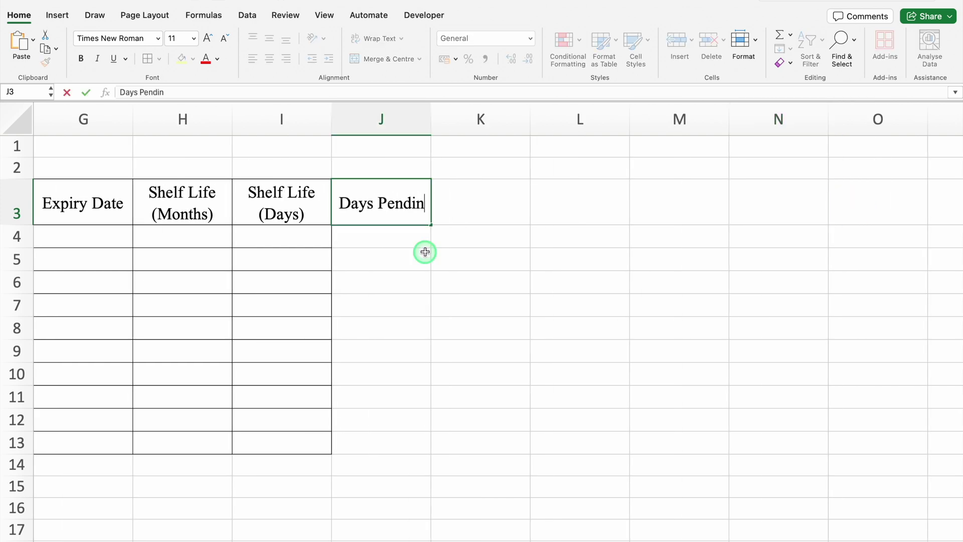
{"action": "type", "text": "g"}
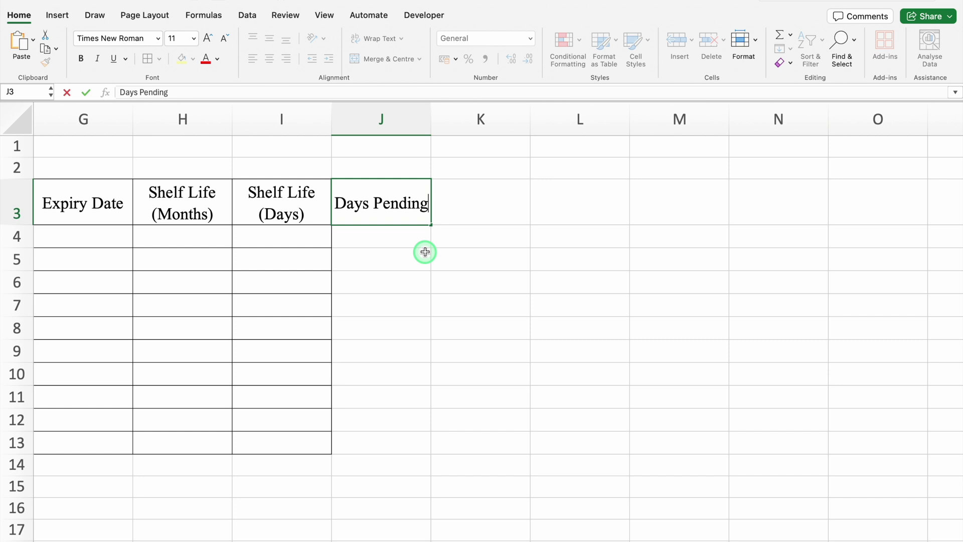
{"action": "key", "text": "alt+Return"}
{"action": "type", "text": "("}
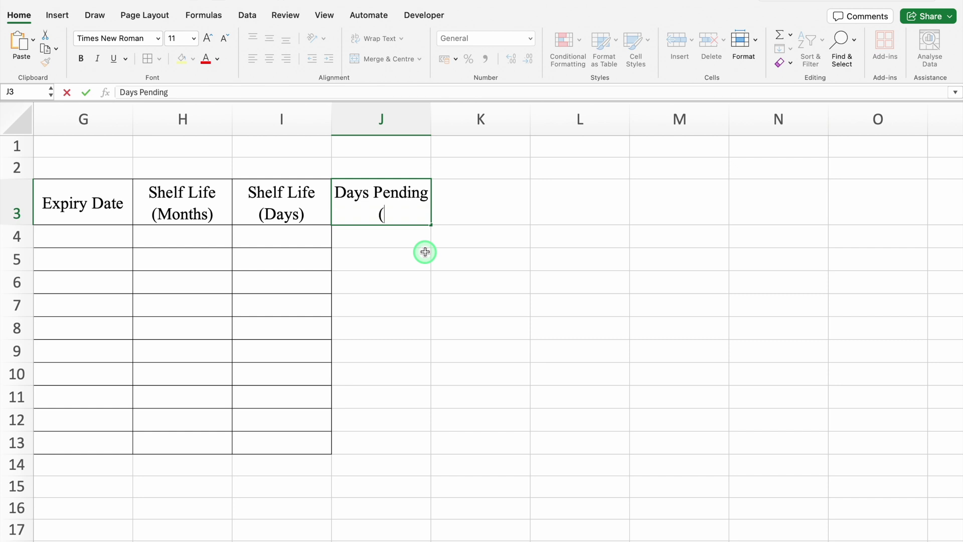
{"action": "type", "text": "in Expiry)"}
{"action": "key", "text": "Tab"}
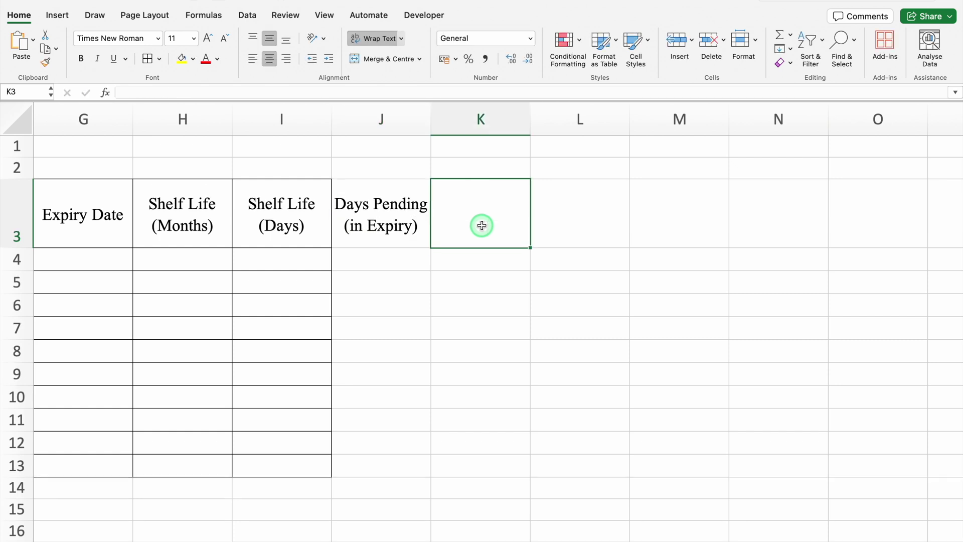
{"action": "type", "text": "Status"}
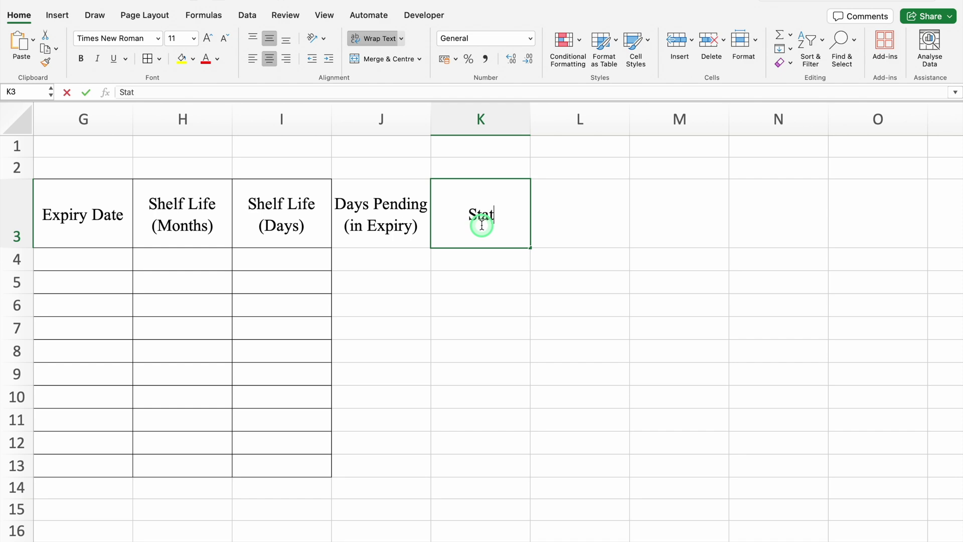
Apply all borders to the new columns in J3:K13
{"action": "mouse_move", "coordinate": [376, 200]}
{"action": "left_mouse_down"}
{"action": "mouse_move", "coordinate": [477, 246]}
{"action": "mouse_move", "coordinate": [448, 461]}
{"action": "left_mouse_up"}
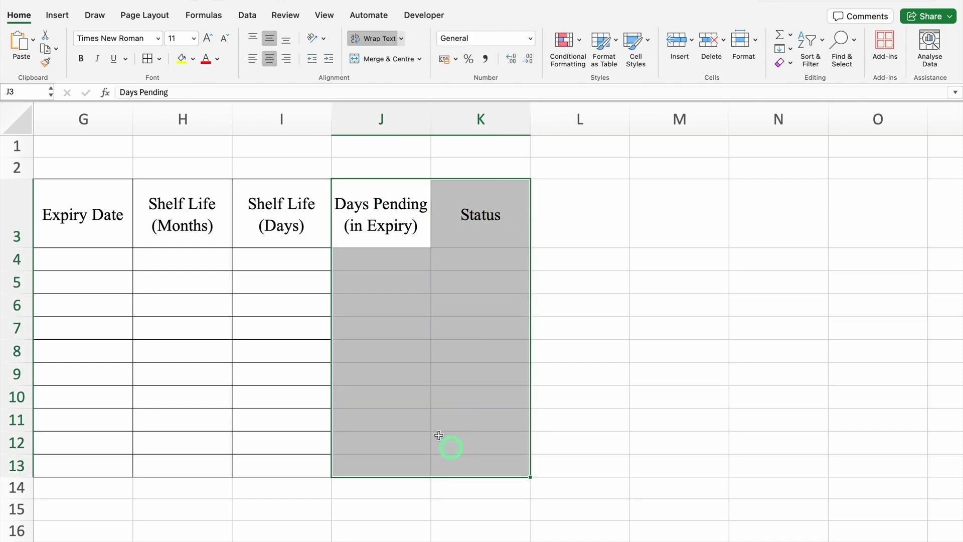
{"action": "left_click", "coordinate": [148, 59]}
{"action": "left_click", "coordinate": [477, 218]}
Fill the header row B3:K3 with blue and set its font colour to white
{"action": "key", "text": "Left"}
{"action": "key", "text": "Left"}
{"action": "key", "text": "Left"}
{"action": "key", "text": "Left"}
{"action": "key", "text": "Left"}
{"action": "key", "text": "Left"}
{"action": "key", "text": "Left"}
{"action": "key", "text": "Left"}
{"action": "key", "text": "Left"}
{"action": "key", "text": "Left"}
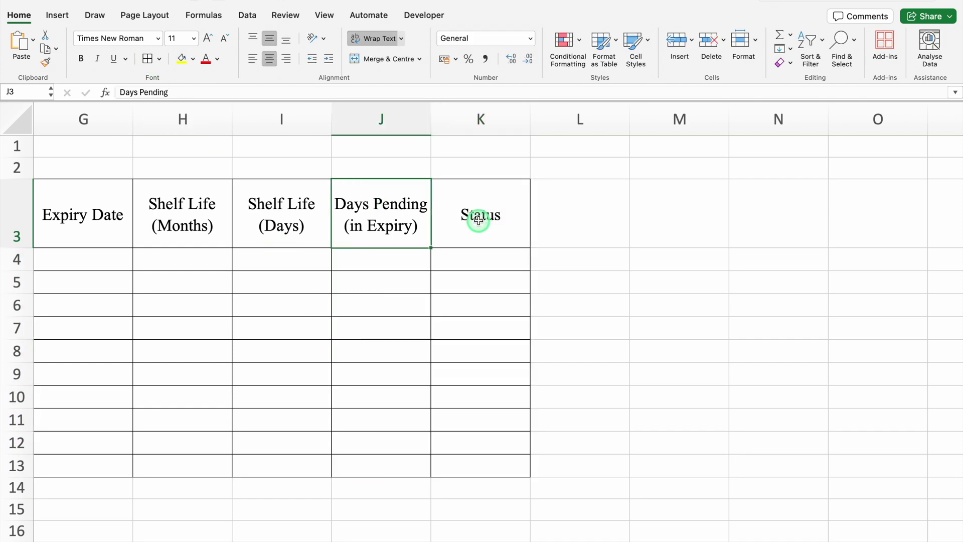
{"action": "left_click", "coordinate": [130, 227]}
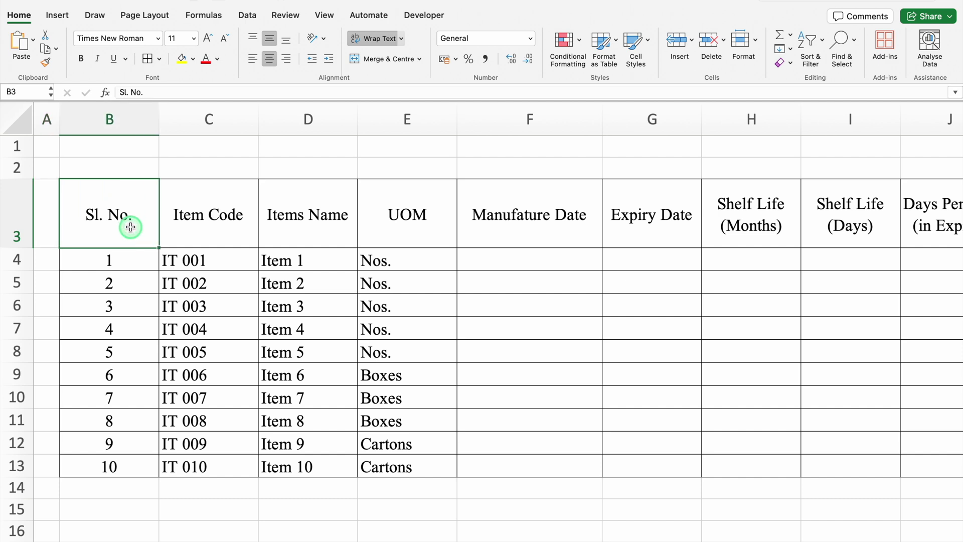
{"action": "key", "text": "ctrl+shift+Right"}
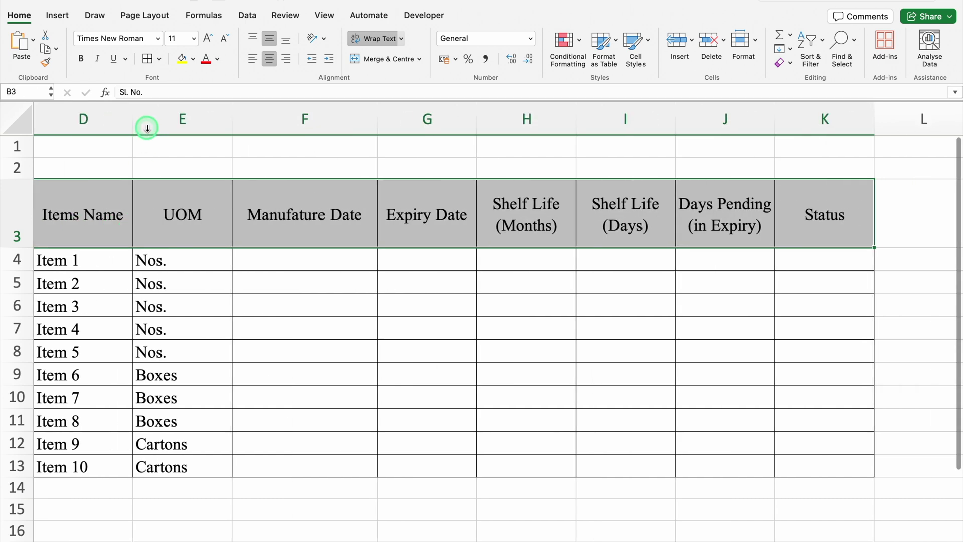
{"action": "left_click", "coordinate": [194, 59]}
{"action": "left_click", "coordinate": [266, 213]}
{"action": "scroll", "coordinate": [265, 210], "scroll_direction": "left", "scroll_amount": 5}
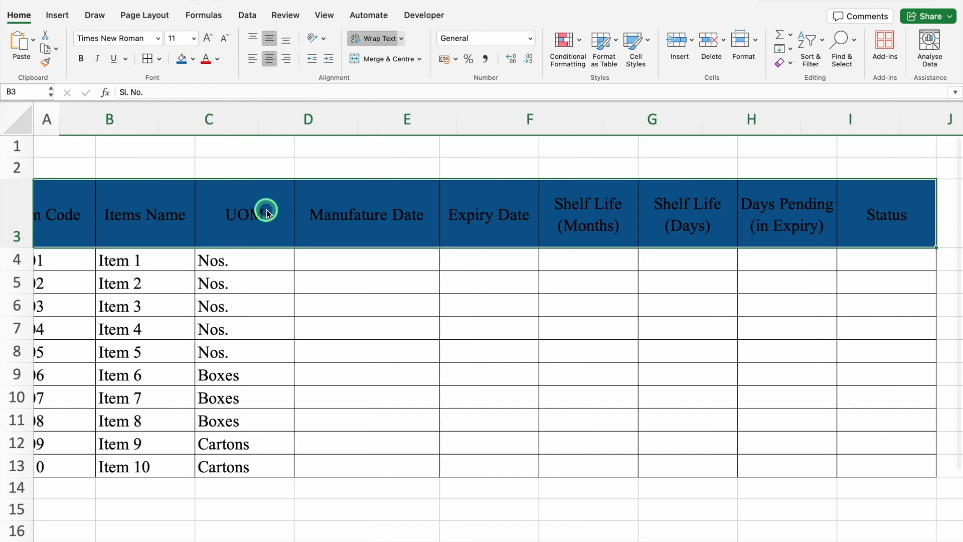
{"action": "left_click", "coordinate": [217, 59]}
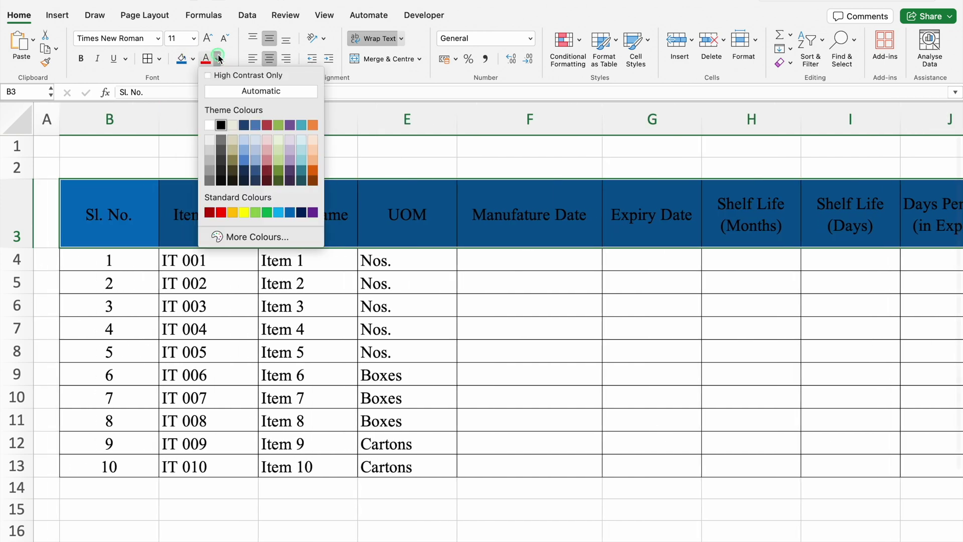
{"action": "left_click", "coordinate": [210, 124]}
{"action": "left_click", "coordinate": [538, 265]}
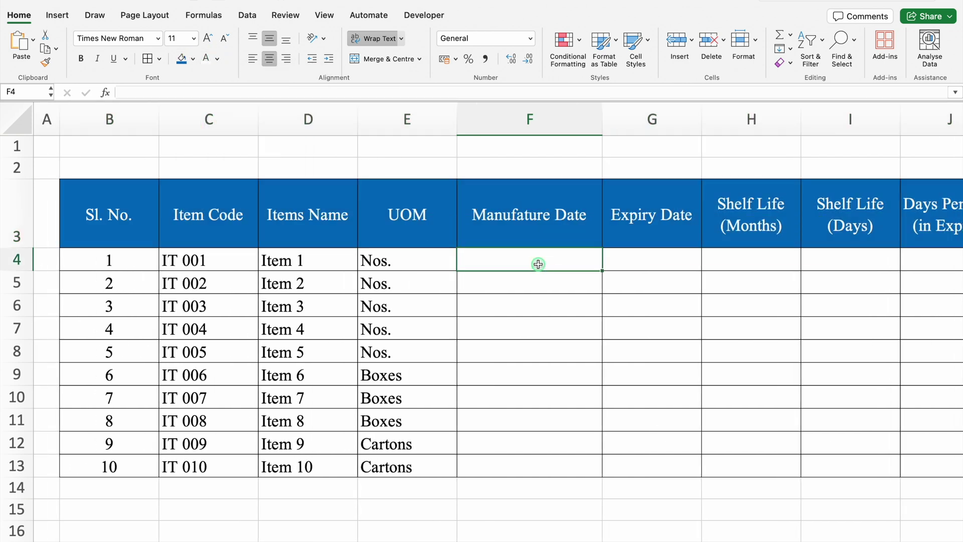
Examine the manufacture and expiry dates of the first three items in F4:G6
{"action": "left_click", "coordinate": [632, 265]}
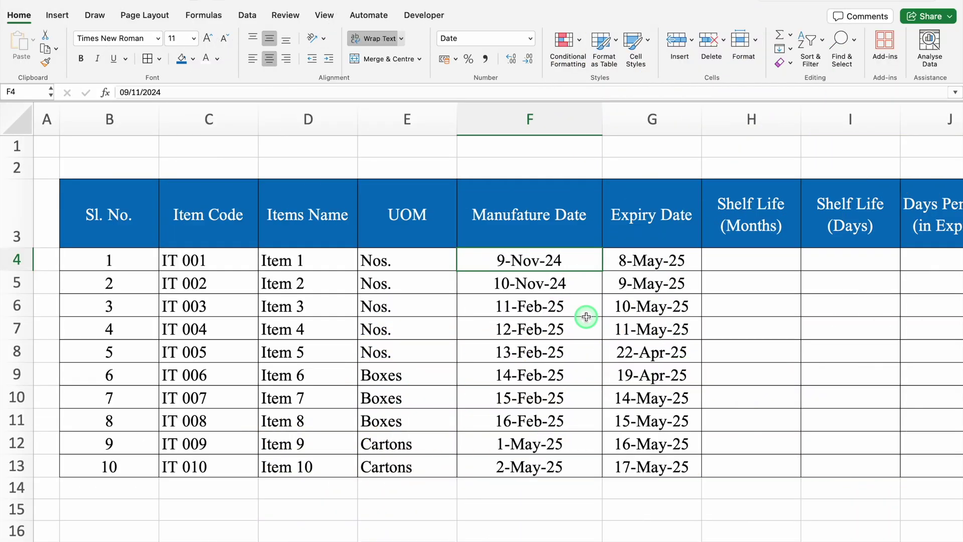
{"action": "left_click", "coordinate": [628, 261]}
{"action": "left_click", "coordinate": [564, 292]}
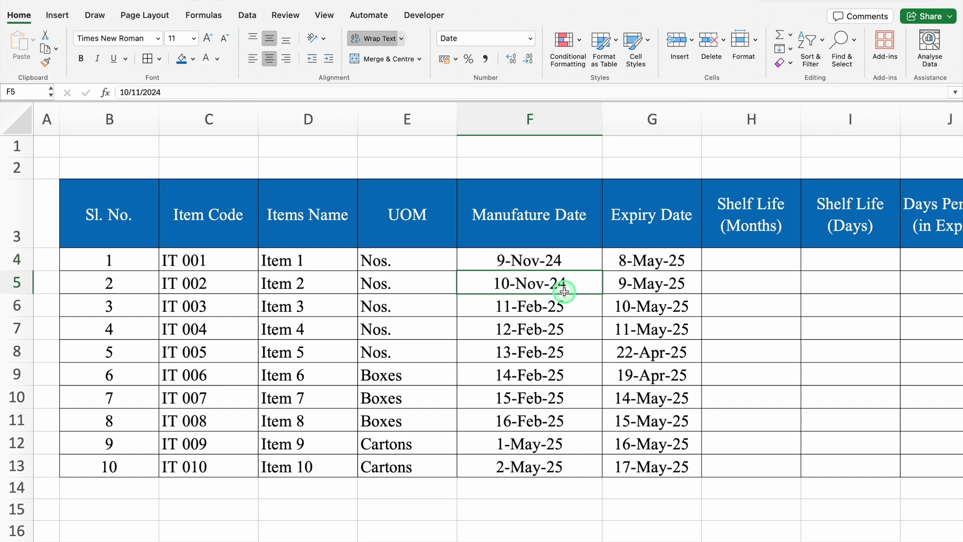
{"action": "left_click", "coordinate": [629, 283]}
{"action": "left_click", "coordinate": [584, 306]}
{"action": "left_click", "coordinate": [632, 306]}
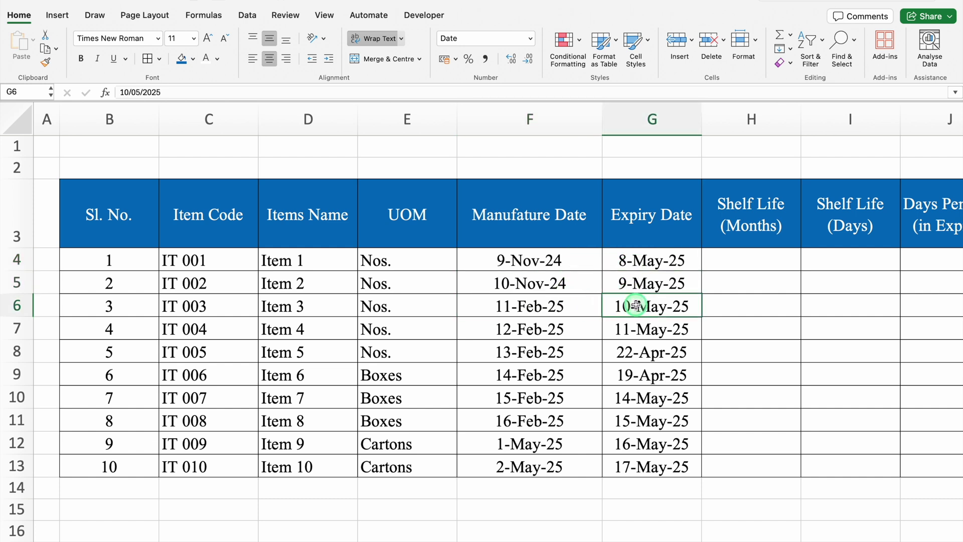
Correct the spelling of the header in F3 to Manufacture Date
{"action": "left_click", "coordinate": [541, 214]}
{"action": "double_click", "coordinate": [526, 215]}
{"action": "type", "text": "c"}
{"action": "key", "text": "Return"}
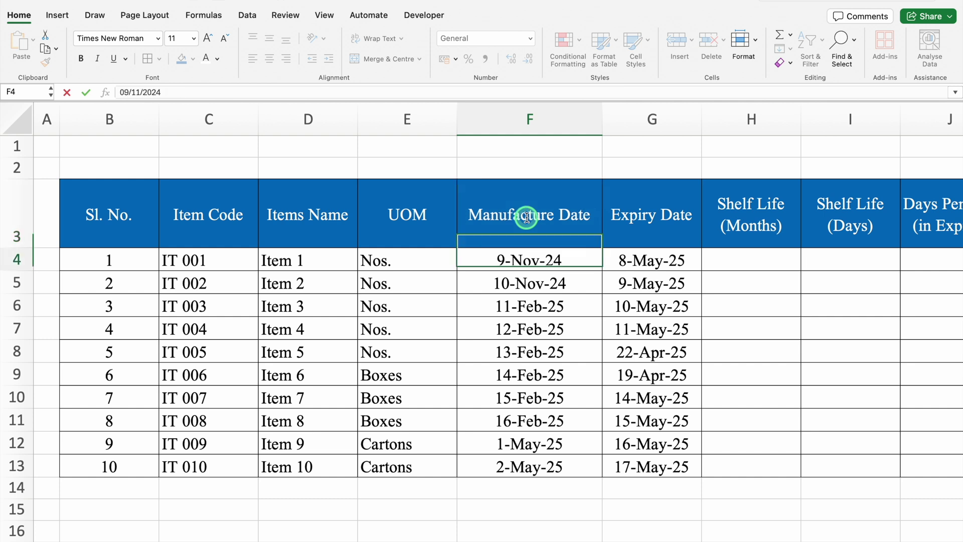
Enter the formula =G4-F4 in H4 to subtract the manufacture date from the expiry date
{"action": "scroll", "coordinate": [596, 322], "scroll_direction": "right", "scroll_amount": 5}
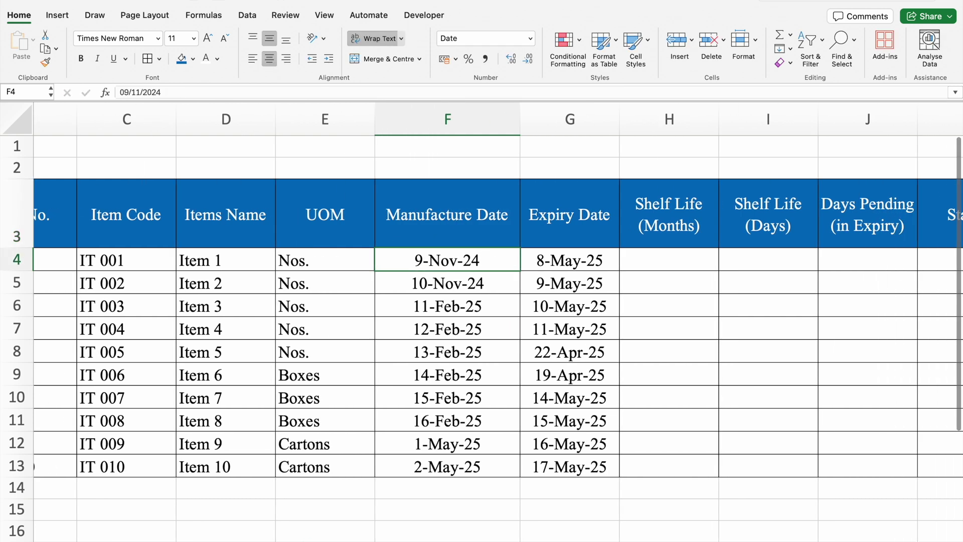
{"action": "left_click", "coordinate": [553, 267]}
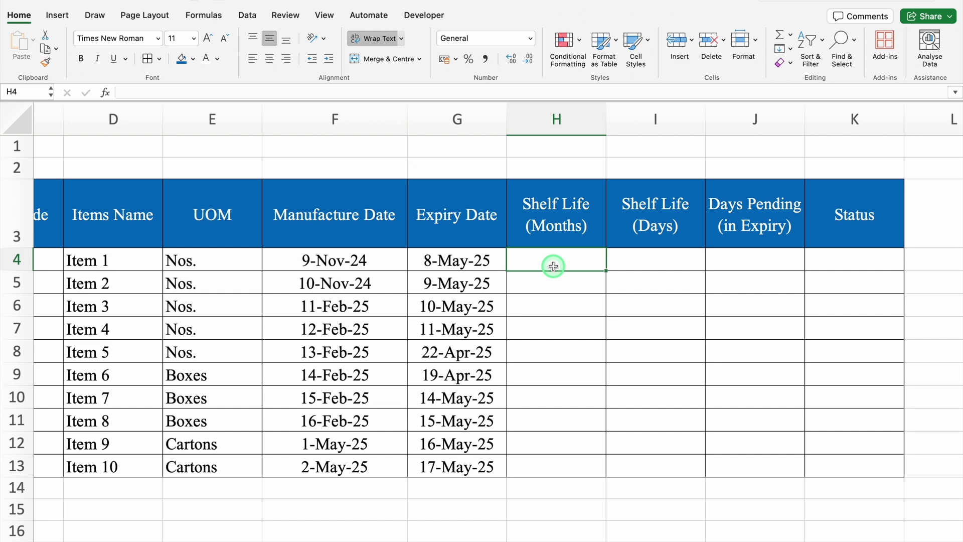
{"action": "type", "text": "="}
{"action": "left_click", "coordinate": [483, 255]}
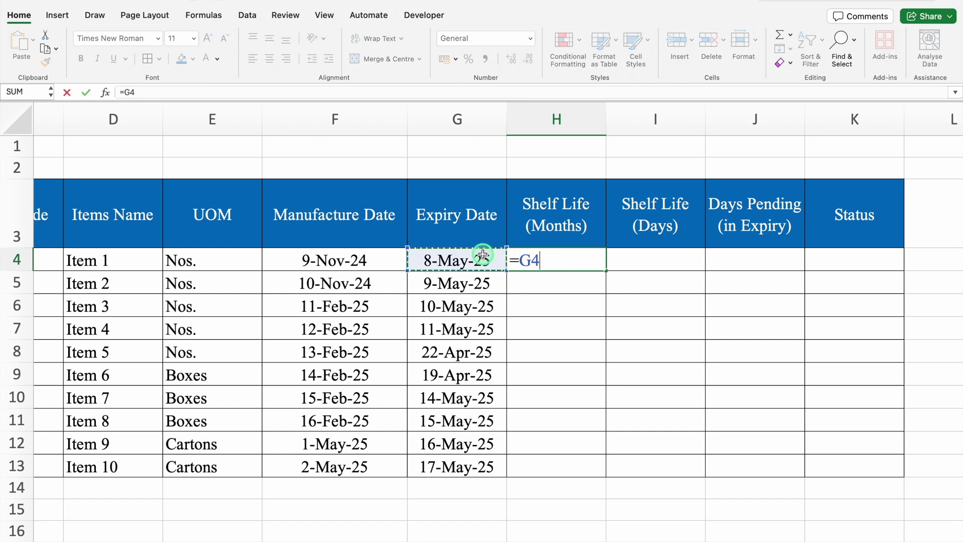
{"action": "type", "text": "-"}
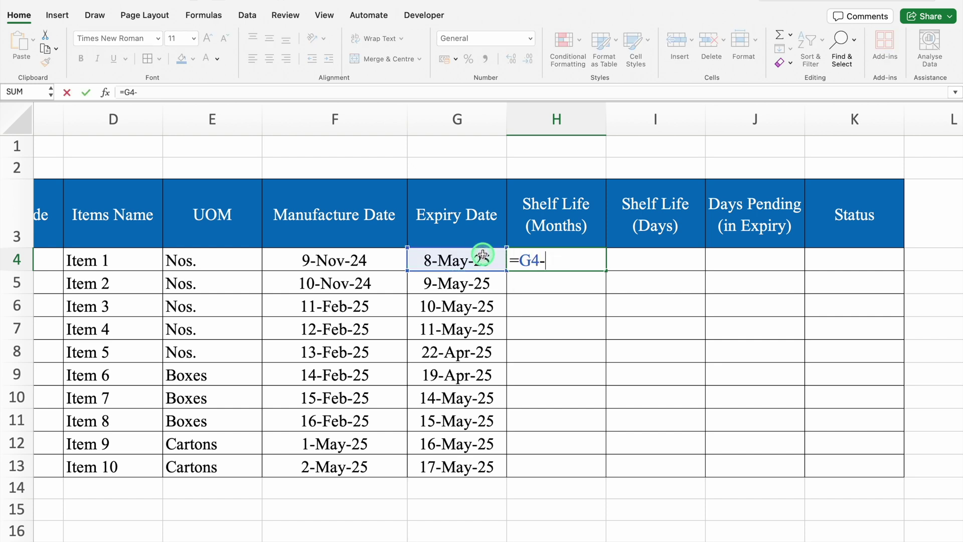
{"action": "left_click", "coordinate": [396, 259]}
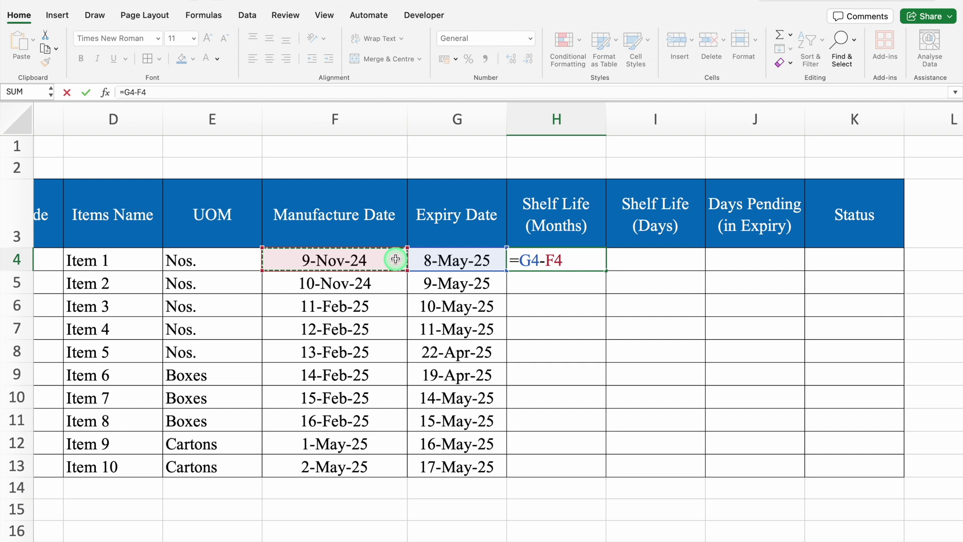
{"action": "key", "text": "ctrl+Return"}
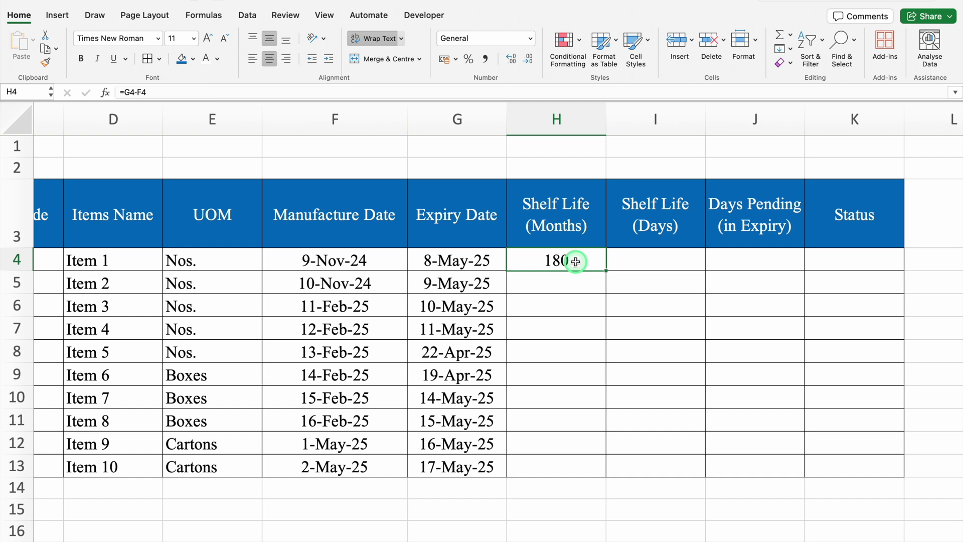
Change the formula in H4 to =(G4-F4)/30 to express the shelf life in months
{"action": "double_click", "coordinate": [576, 261]}
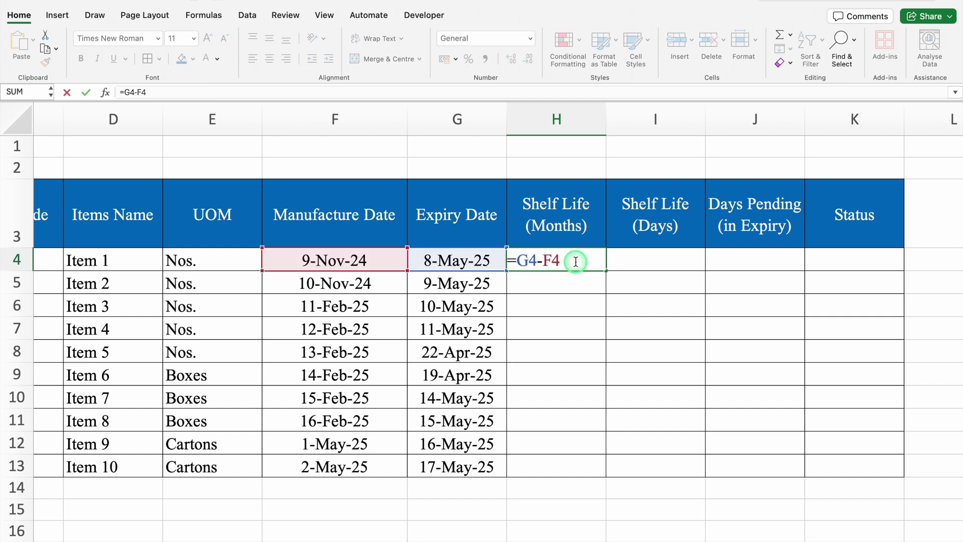
{"action": "type", "text": ")"}
{"action": "key", "text": "Left"}
{"action": "key", "text": "Left"}
{"action": "key", "text": "Left"}
{"action": "key", "text": "Left"}
{"action": "key", "text": "Left"}
{"action": "key", "text": "Left"}
{"action": "type", "text": "("}
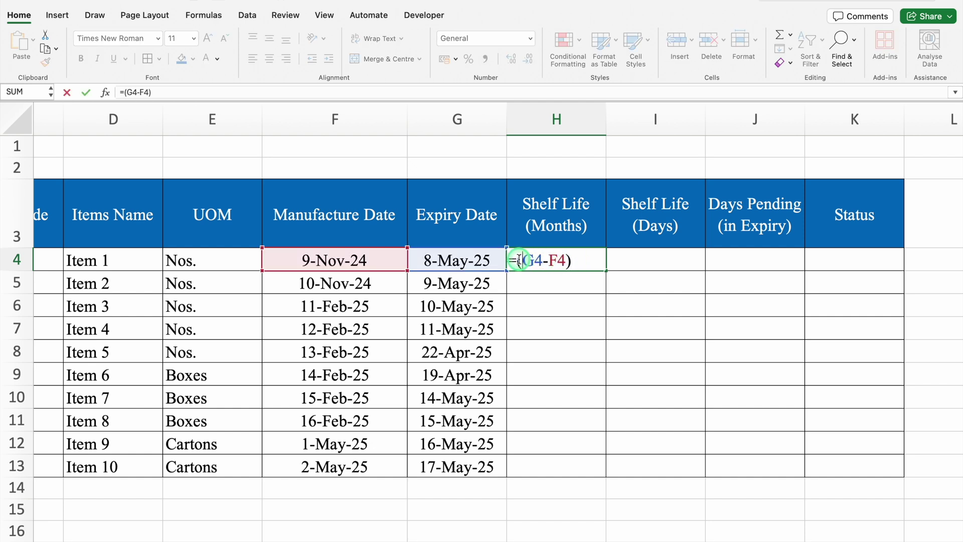
{"action": "left_click", "coordinate": [577, 257]}
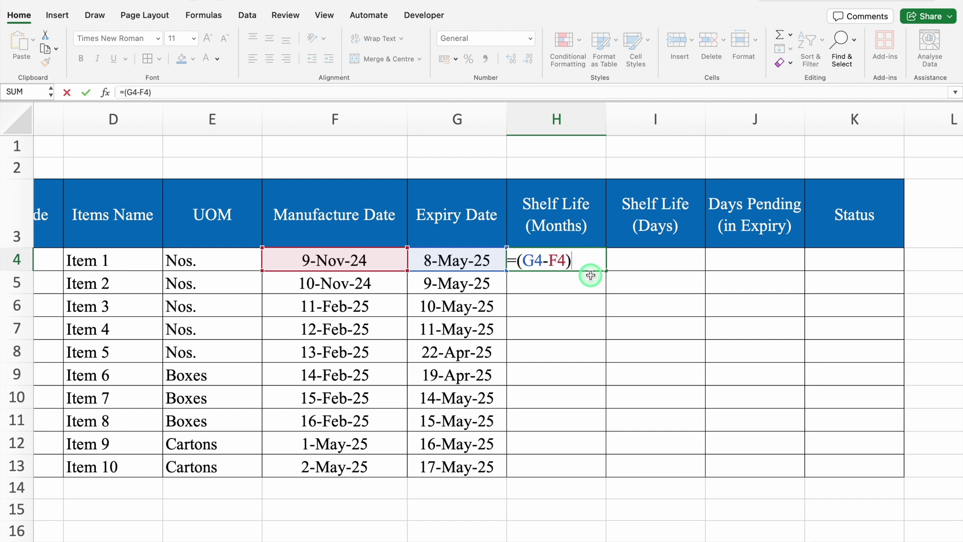
{"action": "type", "text": "/30"}
{"action": "key", "text": "Return"}
{"action": "left_click", "coordinate": [587, 261]}
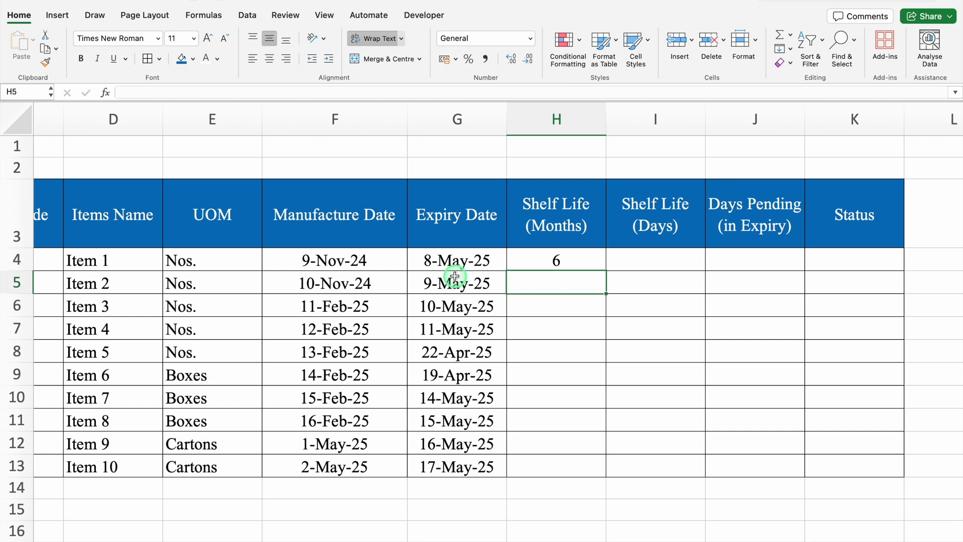
Test the H4 formula against a blank manufacture date by clearing F4, and undo the deletion
{"action": "left_click", "coordinate": [361, 262]}
{"action": "key", "text": "Delete"}
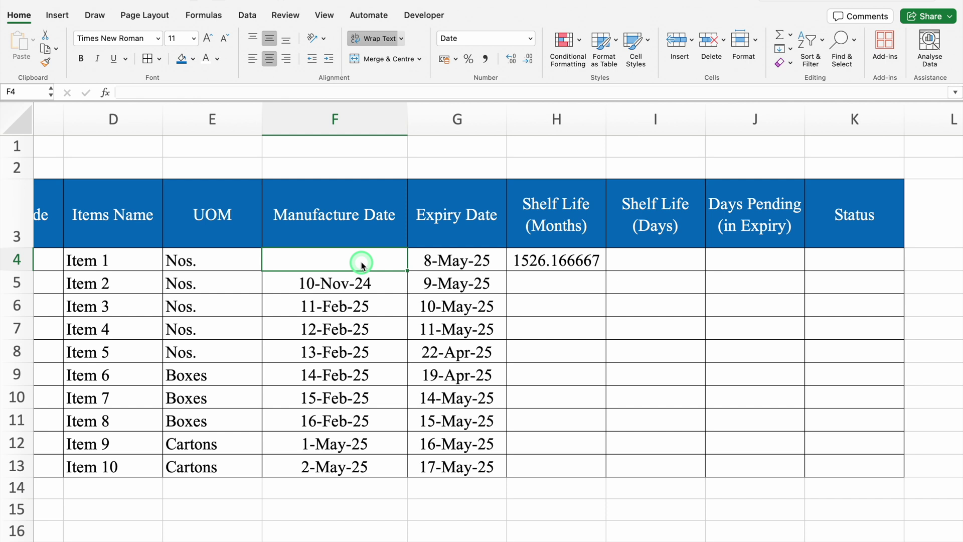
{"action": "key", "text": "super+z"}
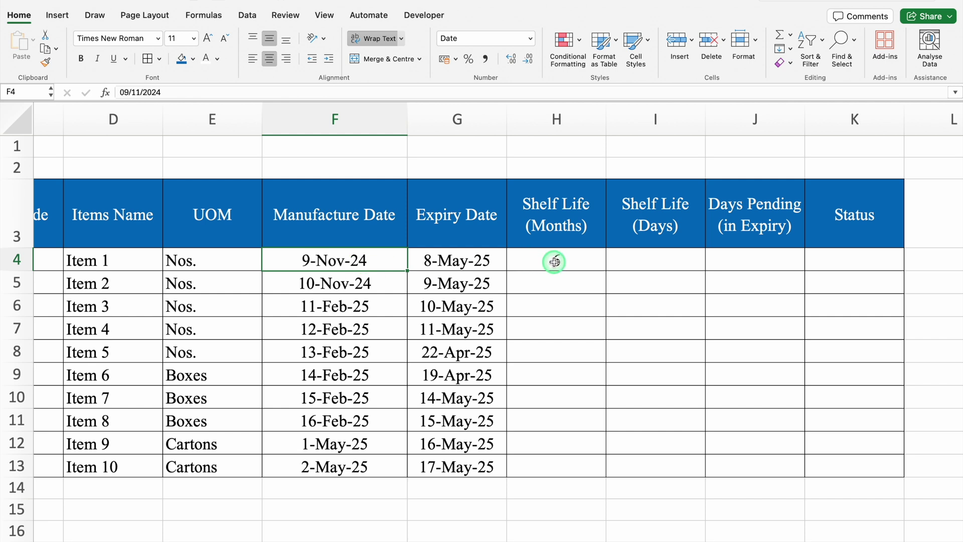
Wrap the H4 formula in an IF test for a blank manufacture date: =IF(F4="","",(G4-F4)/30)
{"action": "left_click", "coordinate": [554, 261]}
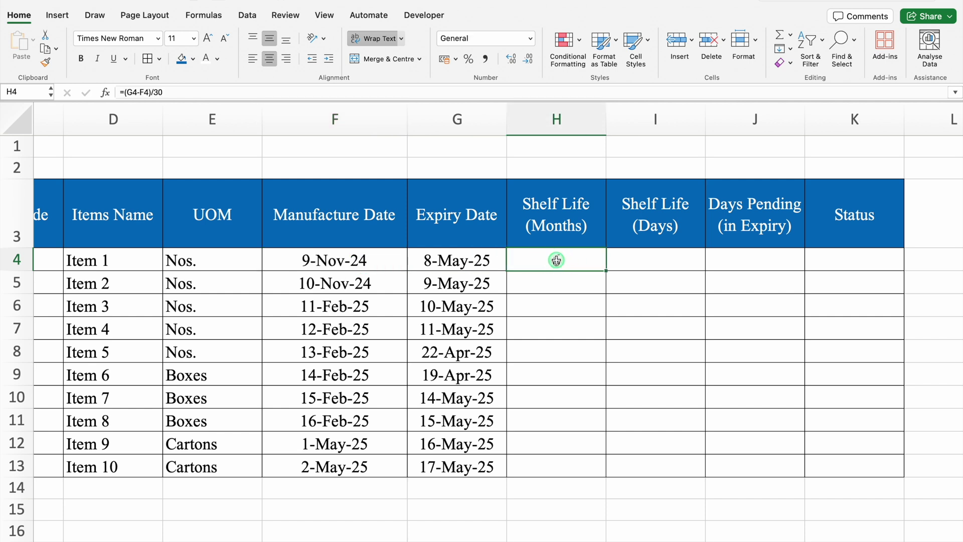
{"action": "double_click", "coordinate": [556, 261]}
{"action": "left_click", "coordinate": [517, 261]}
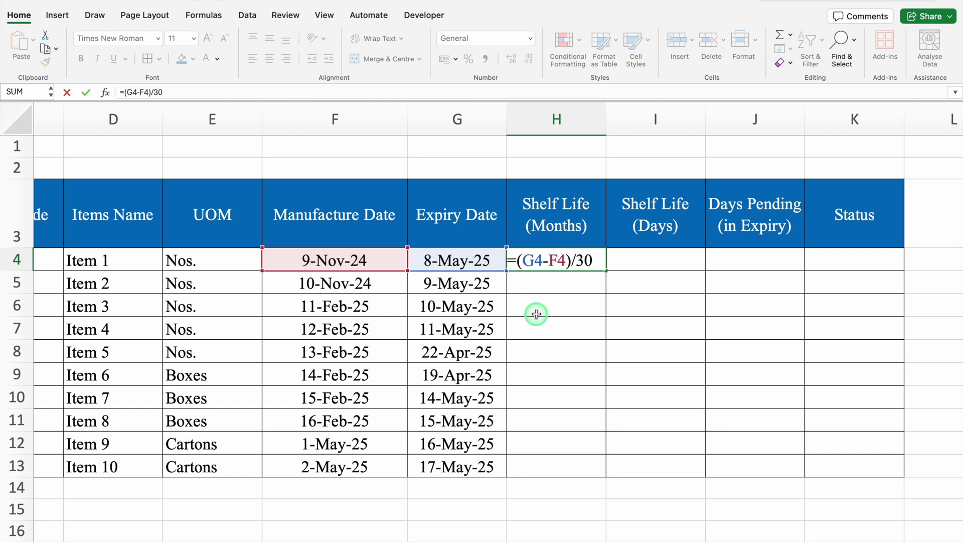
{"action": "type", "text": "IF"}
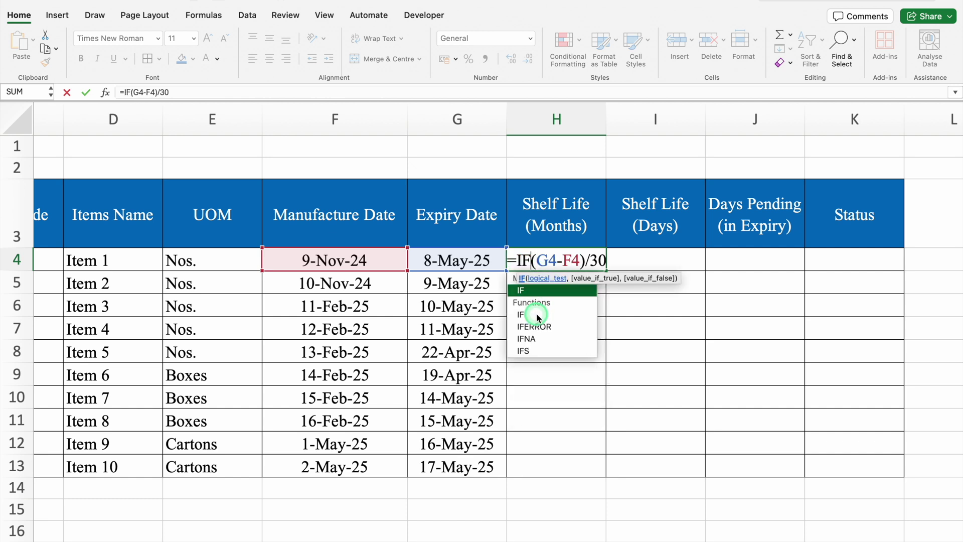
{"action": "type", "text": "("}
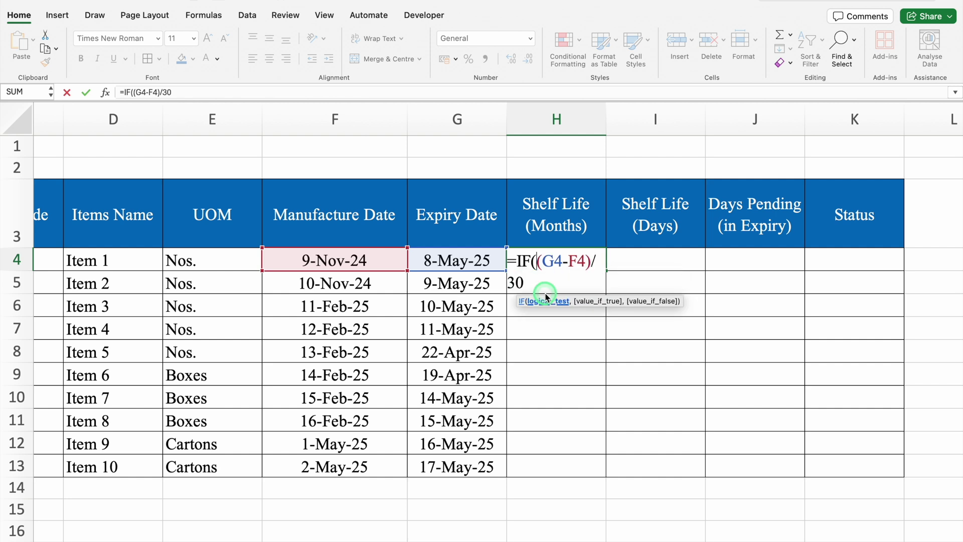
{"action": "left_click", "coordinate": [374, 257]}
{"action": "type", "text": "="}
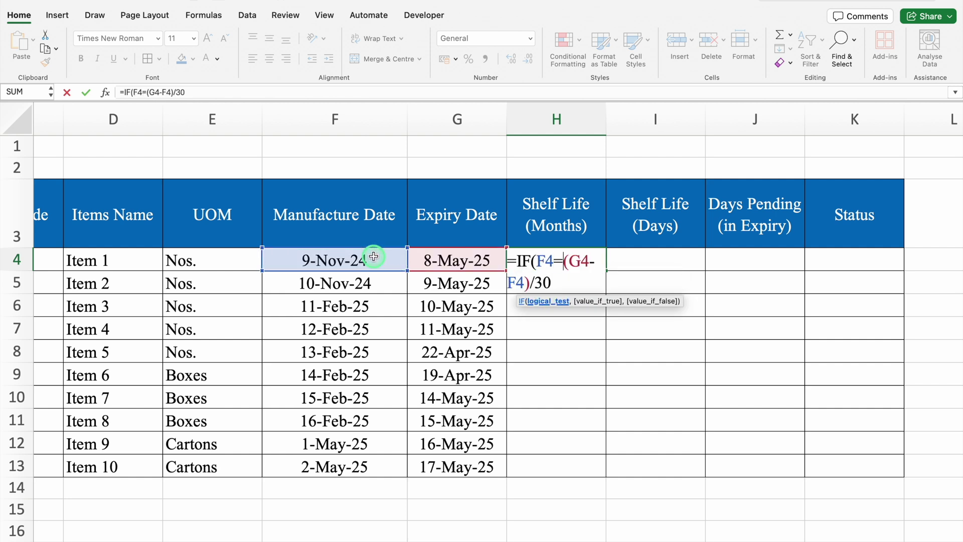
{"action": "type", "text": "\"\""}
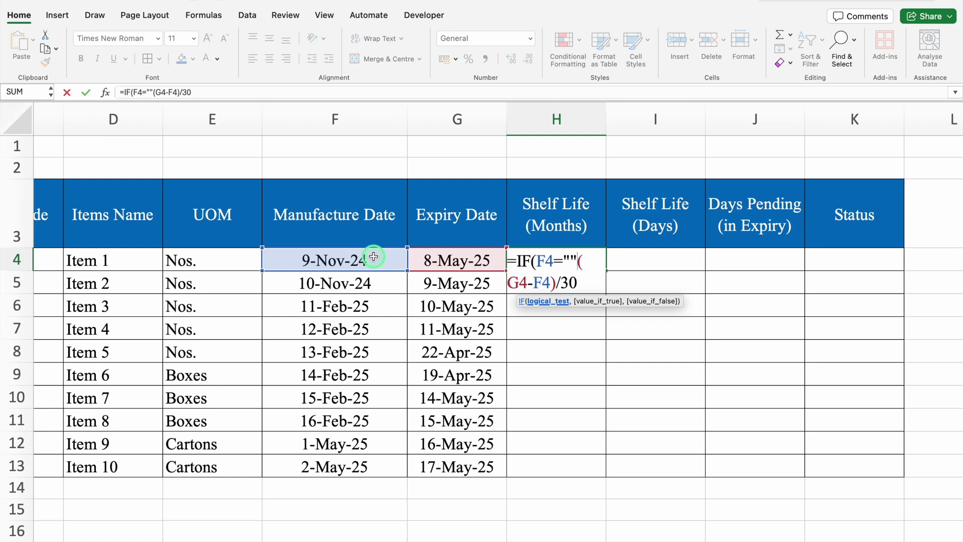
{"action": "type", "text": ","}
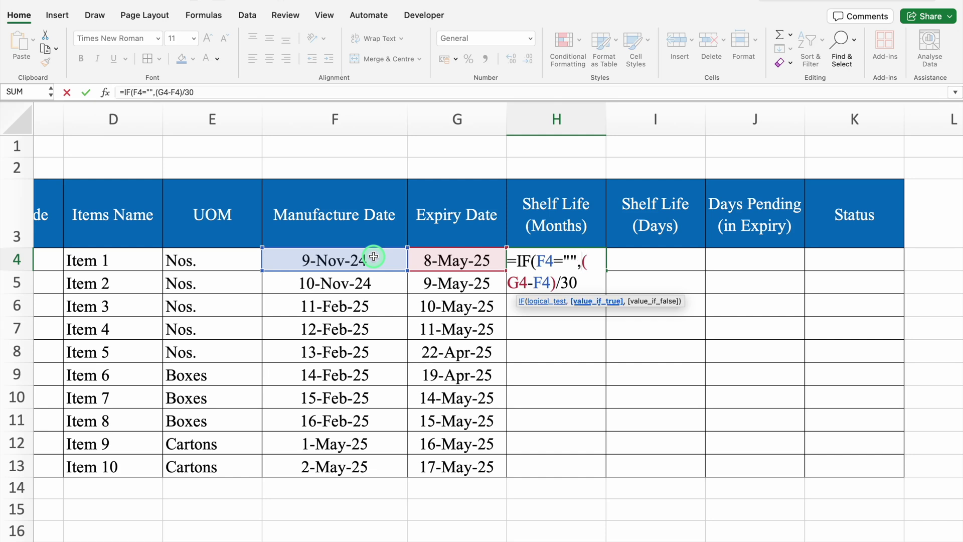
{"action": "type", "text": "\"\","}
{"action": "left_click", "coordinate": [580, 283]}
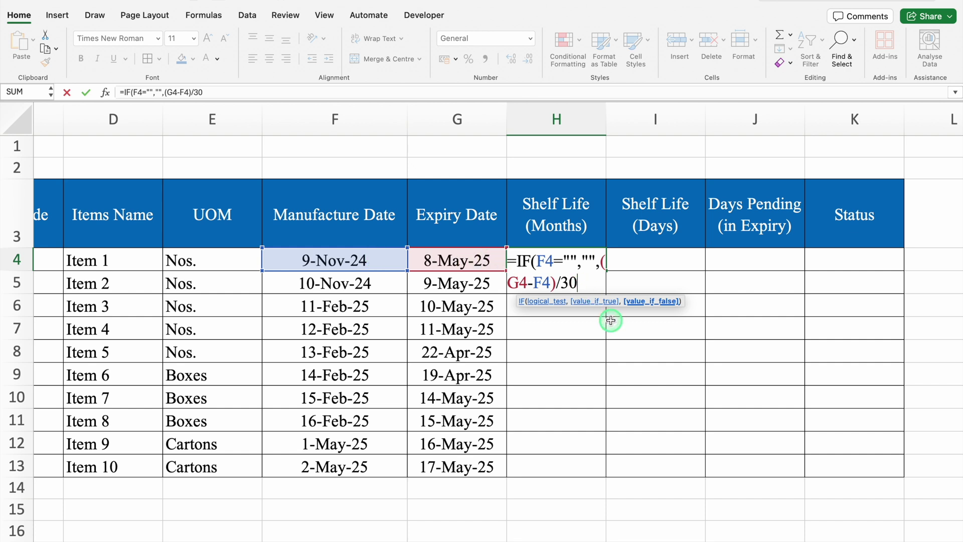
{"action": "type", "text": ")"}
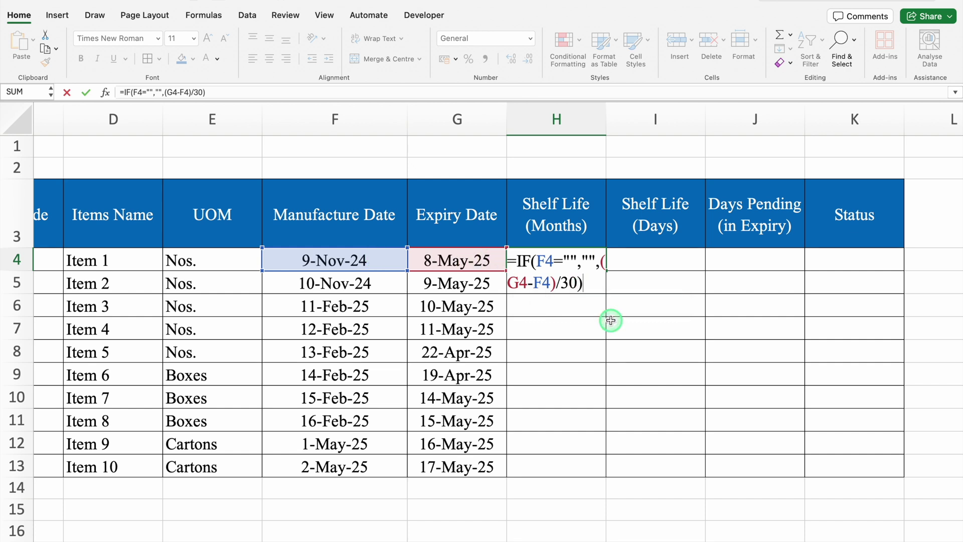
{"action": "key", "text": "Return"}
Fill the formula from H4 down to H13 and display the months without decimals
{"action": "left_click", "coordinate": [577, 263]}
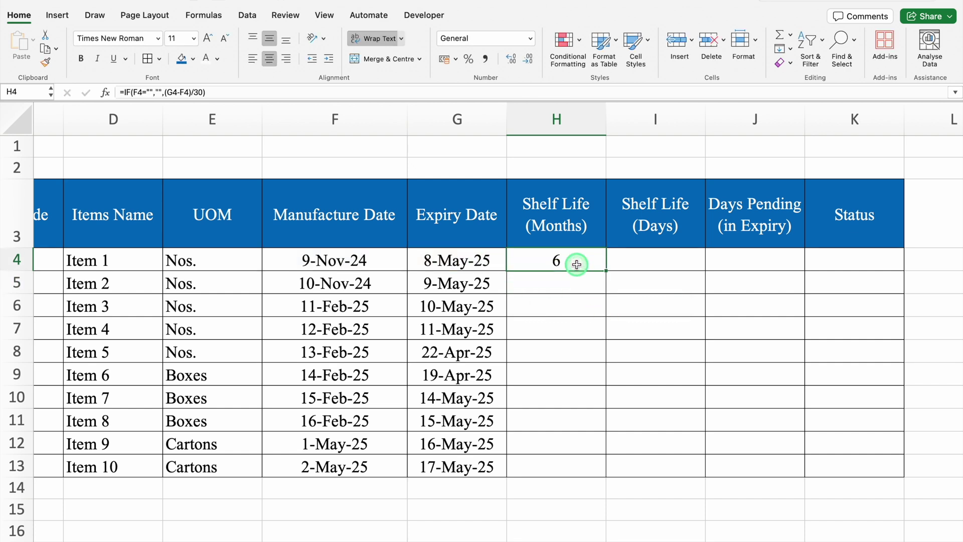
{"action": "double_click", "coordinate": [607, 272]}
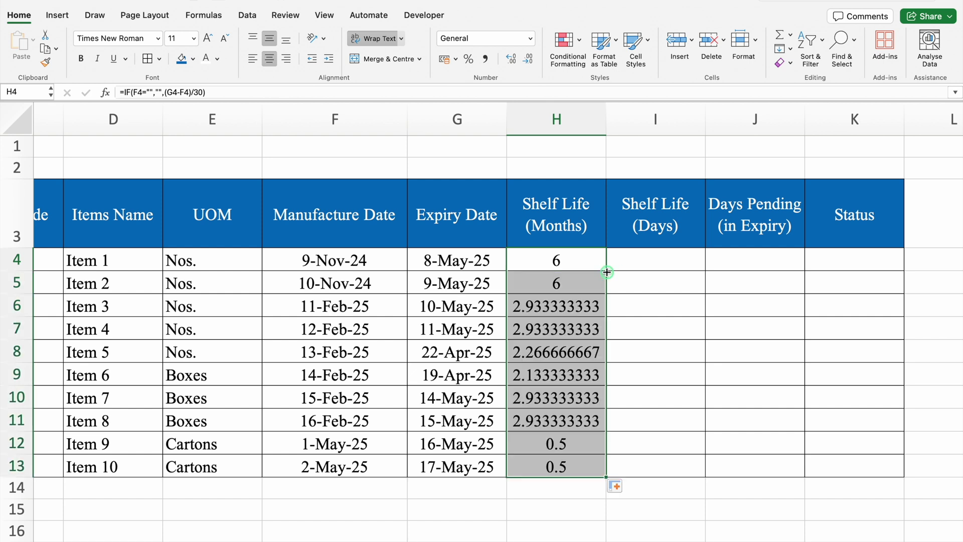
{"action": "left_click", "coordinate": [528, 65]}
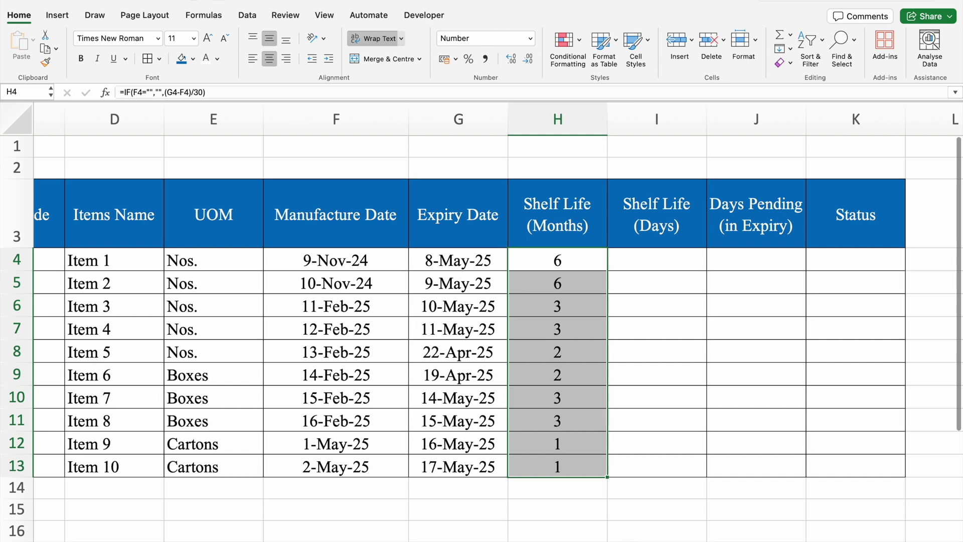
Clear the entries for items 9 and 10 in B12:G13
{"action": "scroll", "coordinate": [517, 540], "scroll_direction": "left", "scroll_amount": 5}
{"action": "scroll", "coordinate": [517, 540], "scroll_direction": "left", "scroll_amount": 2}
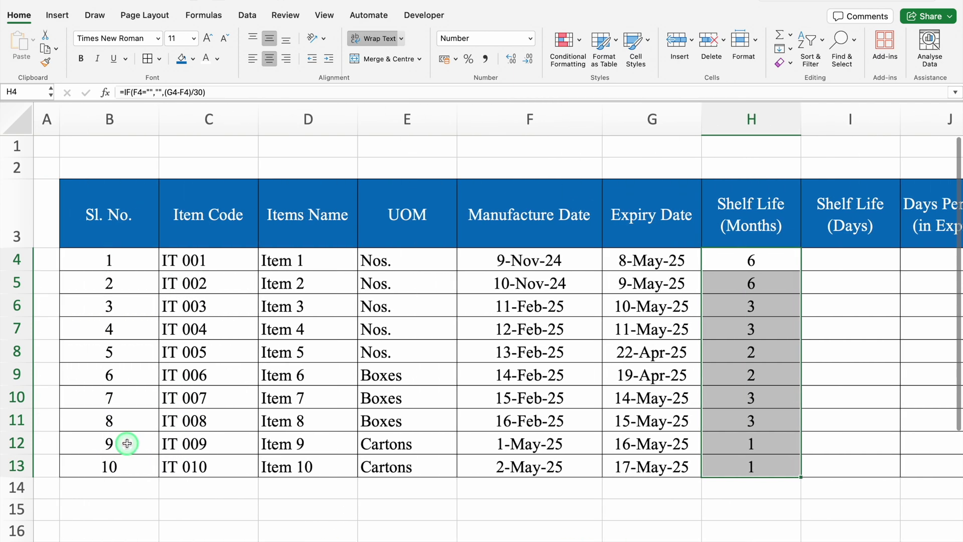
{"action": "left_click_drag", "start_coordinate": [129, 441], "coordinate": [644, 466]}
{"action": "key", "text": "Delete"}
{"action": "scroll", "coordinate": [612, 537], "scroll_direction": "right", "scroll_amount": 3}
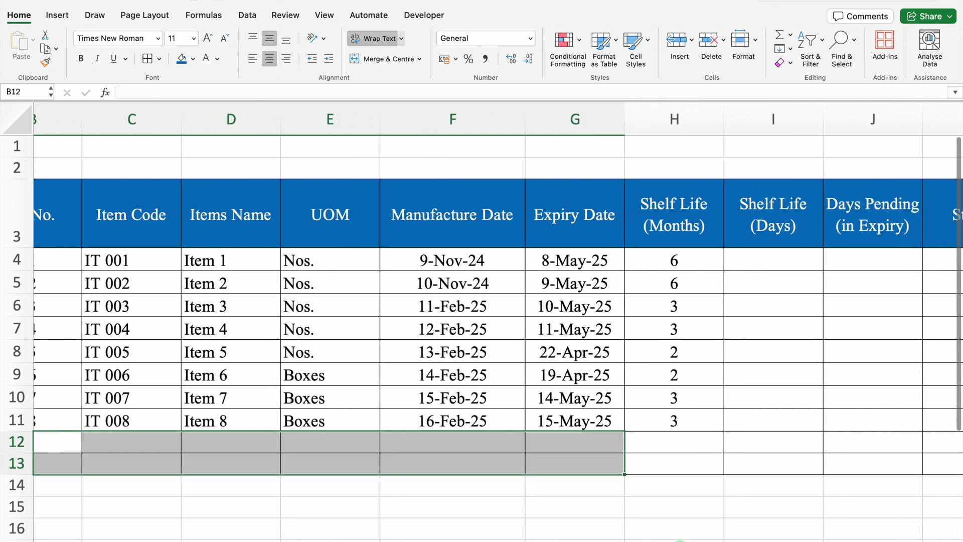
{"action": "scroll", "coordinate": [730, 453], "scroll_direction": "right", "scroll_amount": 2}
{"action": "left_click", "coordinate": [482, 504]}
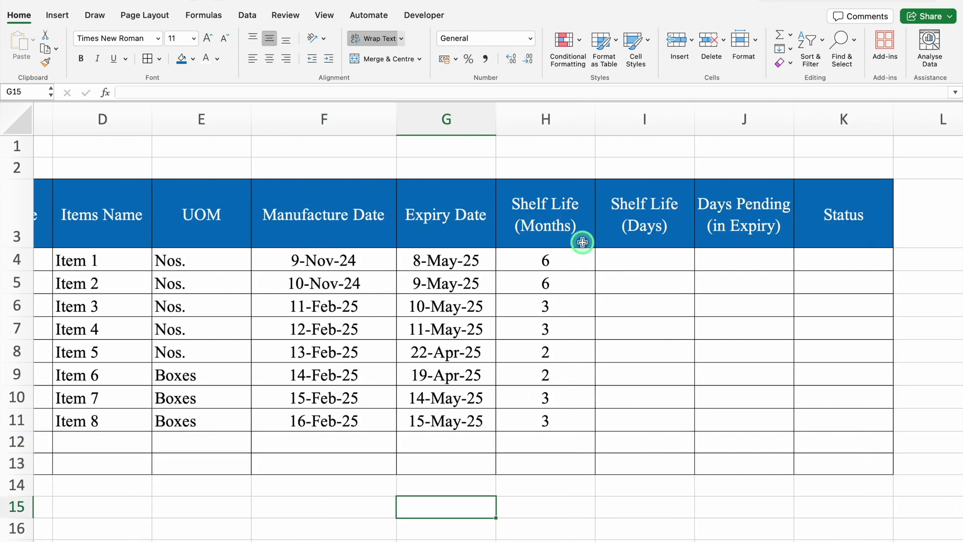
Copy the H4 formula text into I4 unchanged and centre the cell horizontally
{"action": "left_click", "coordinate": [556, 259]}
{"action": "left_click_drag", "start_coordinate": [255, 95], "coordinate": [109, 93]}
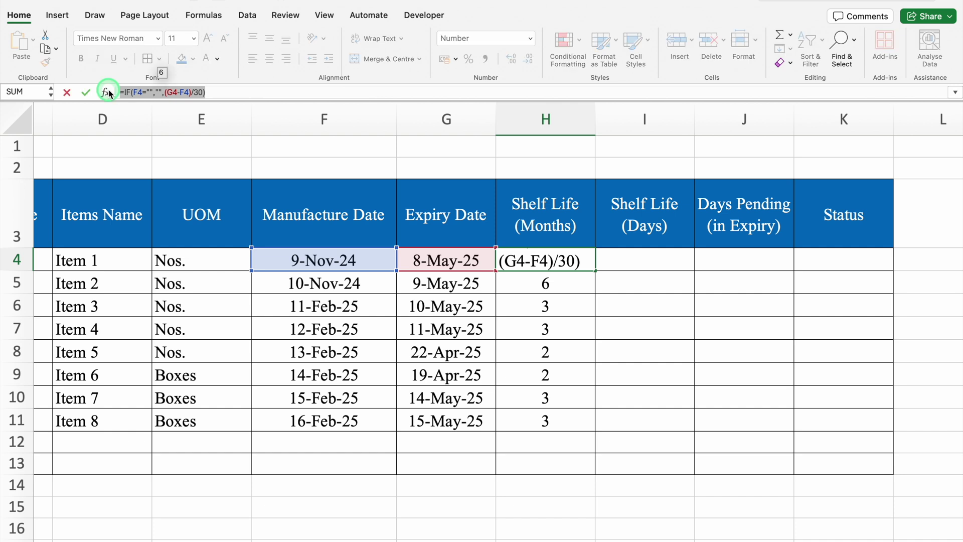
{"action": "key", "text": "super+c"}
{"action": "key", "text": "Escape"}
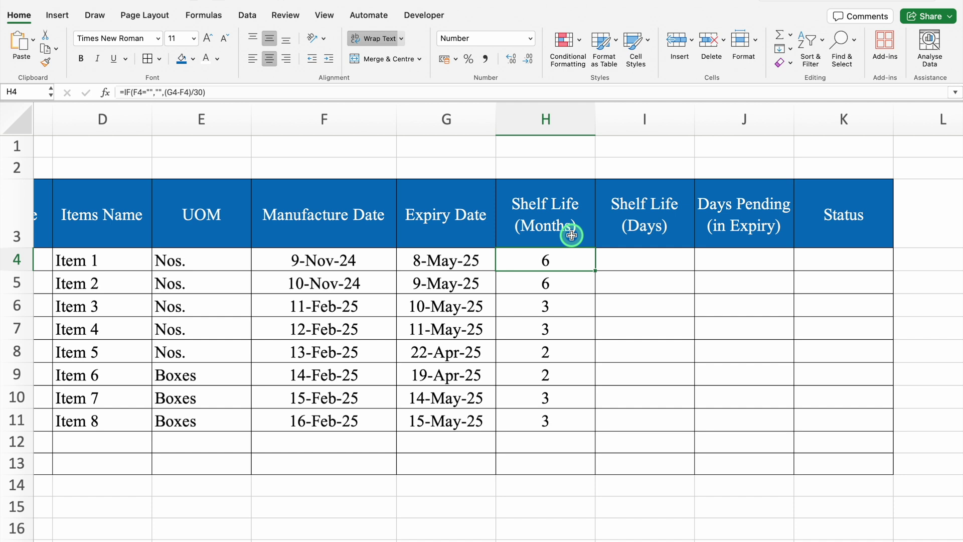
{"action": "left_click", "coordinate": [647, 265]}
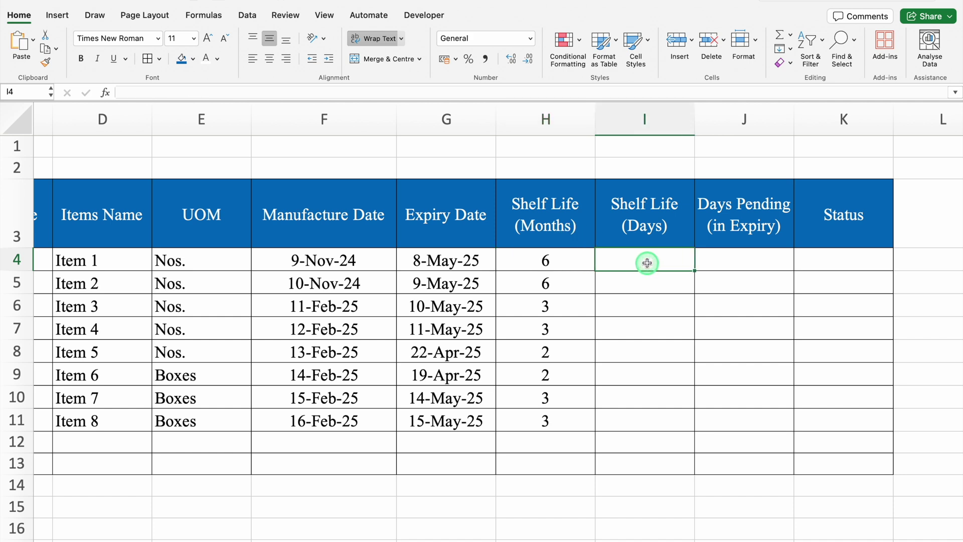
{"action": "left_click", "coordinate": [430, 95]}
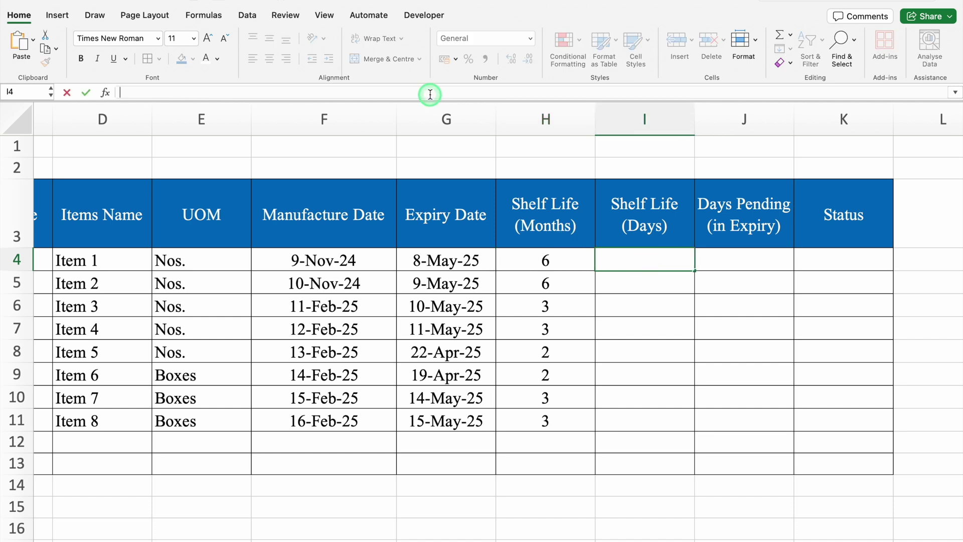
{"action": "key", "text": "super+v"}
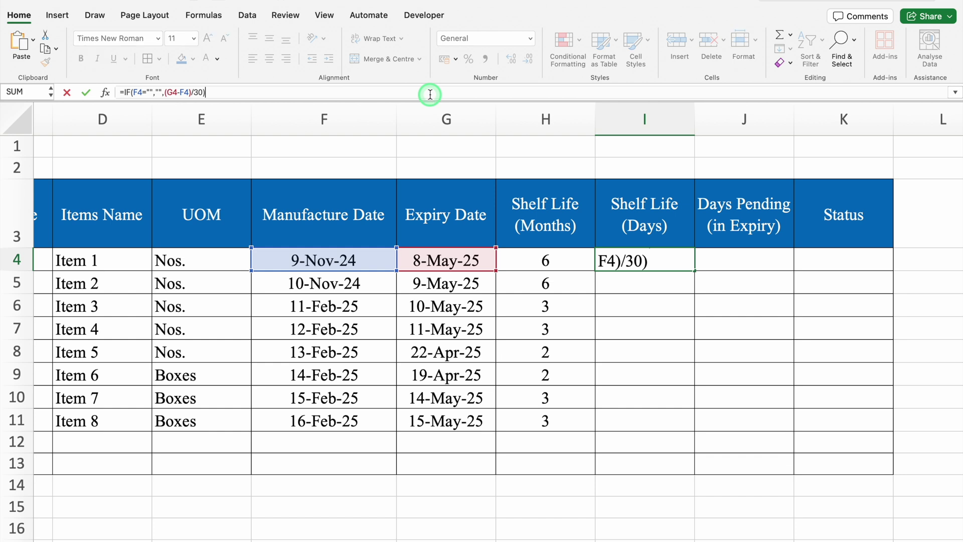
{"action": "key", "text": "Return"}
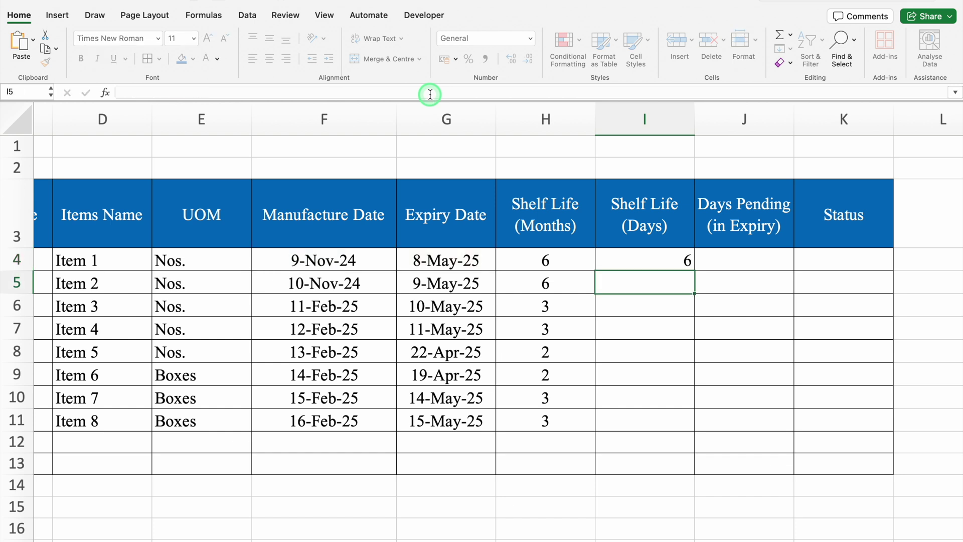
{"action": "left_click", "coordinate": [645, 260]}
{"action": "left_click", "coordinate": [270, 58]}
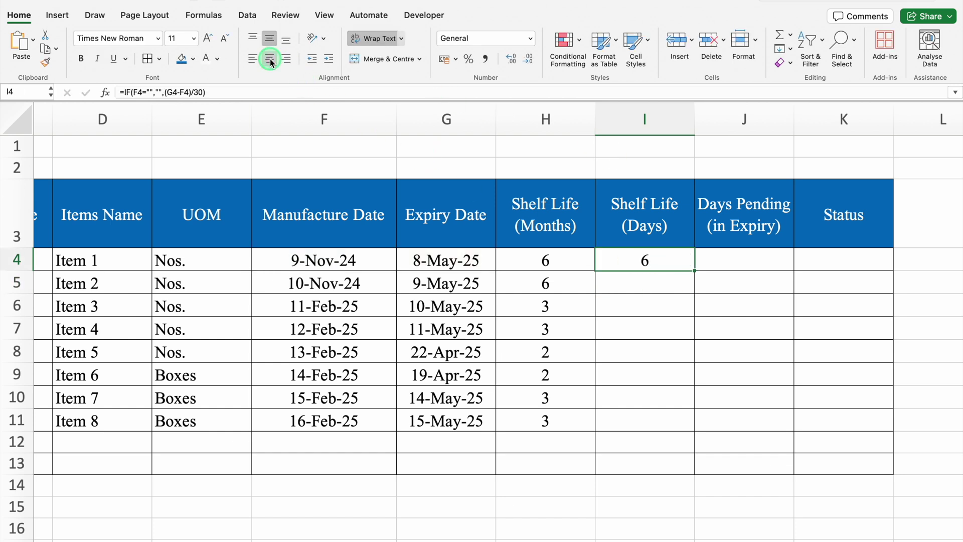
Remove the division by 30 in I4 so the formula reads =IF(F4="","",(G4-F4))
{"action": "double_click", "coordinate": [672, 259]}
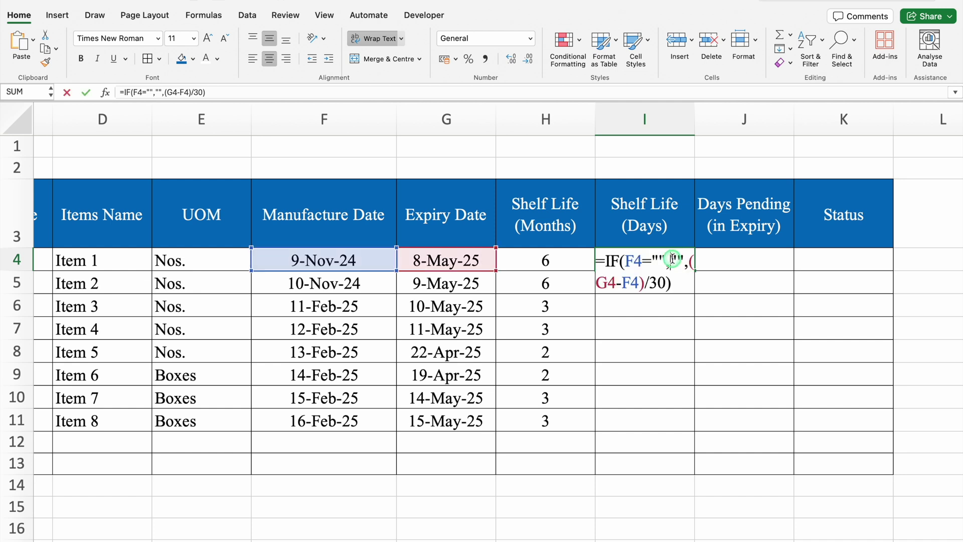
{"action": "left_click", "coordinate": [665, 285]}
{"action": "key", "text": "BackSpace"}
{"action": "key", "text": "BackSpace"}
{"action": "key", "text": "BackSpace"}
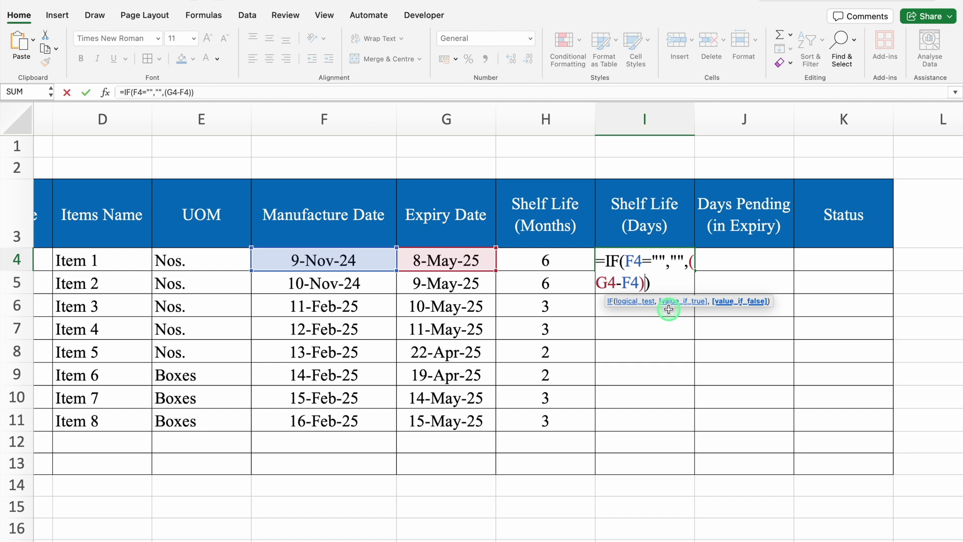
{"action": "key", "text": "Return"}
{"action": "left_click", "coordinate": [655, 255]}
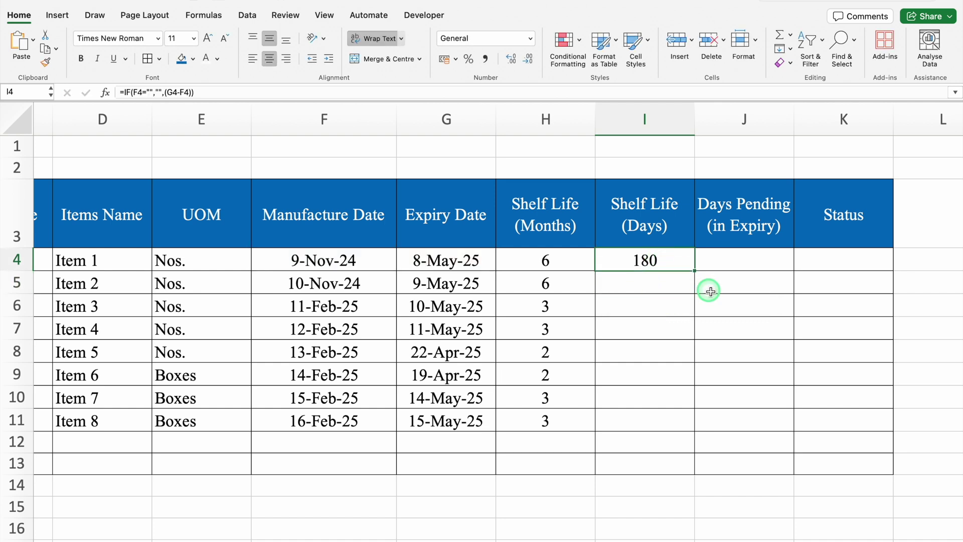
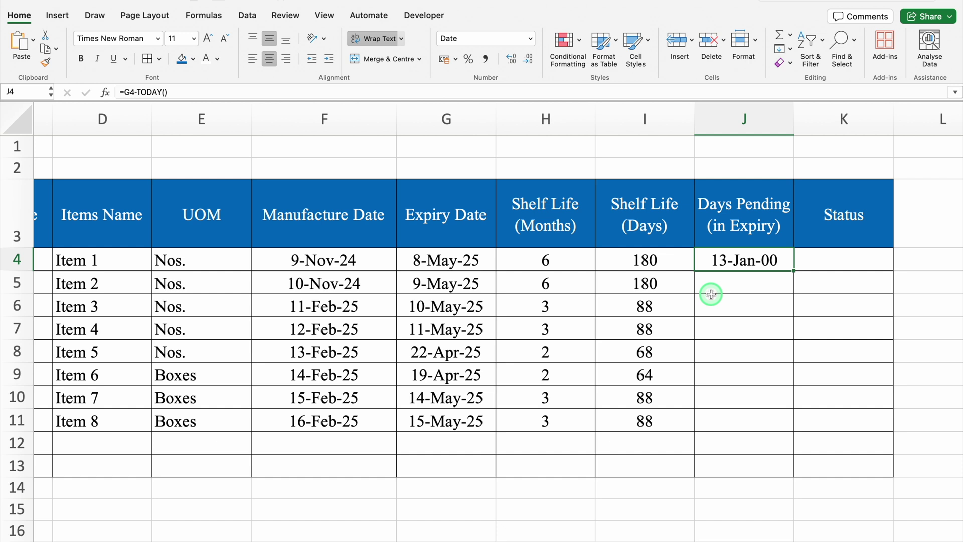
Set the number format of J4 to General
{"action": "key", "text": "super+1"}
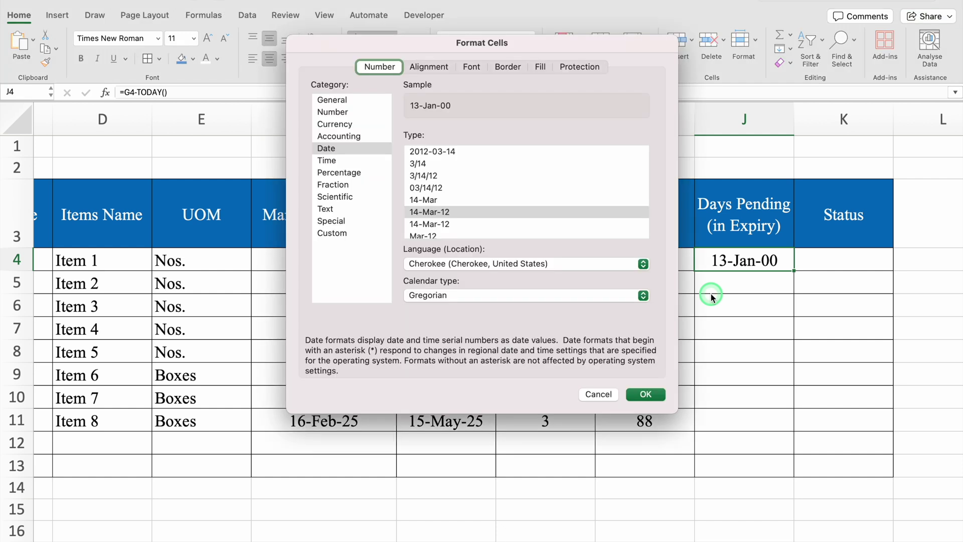
{"action": "left_click", "coordinate": [356, 102]}
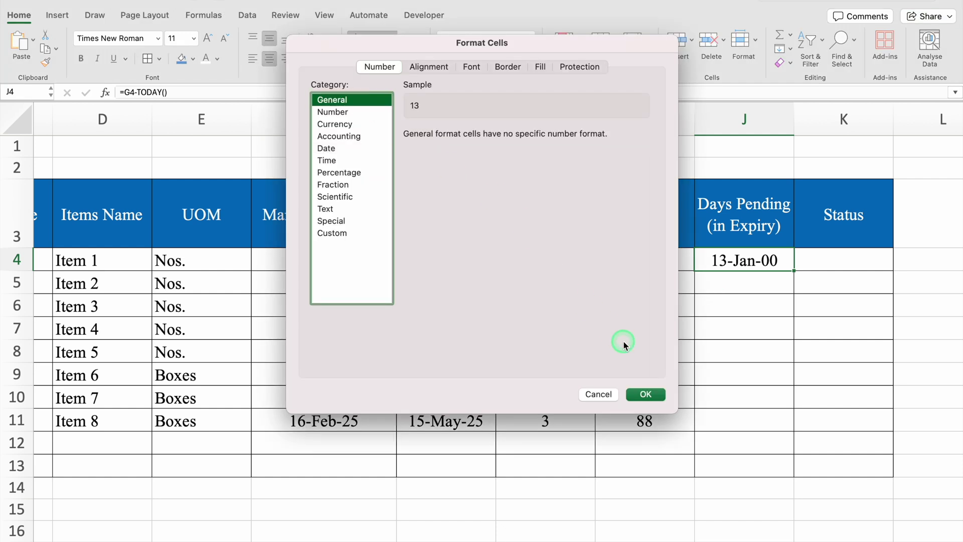
{"action": "left_click", "coordinate": [647, 393]}
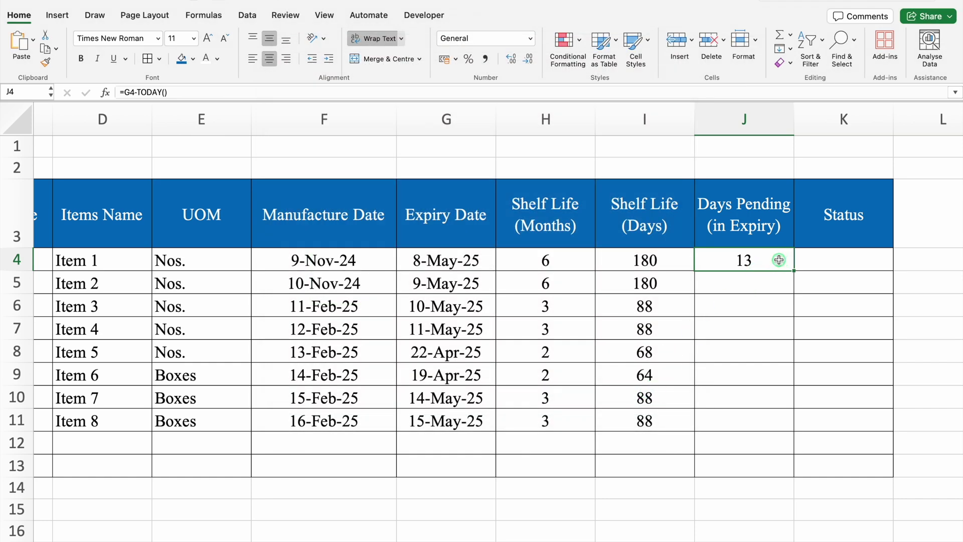
Fill the days-pending formula from J4 down to J13
{"action": "left_click_drag", "start_coordinate": [793, 271], "coordinate": [784, 470]}
{"action": "left_click", "coordinate": [675, 443]}
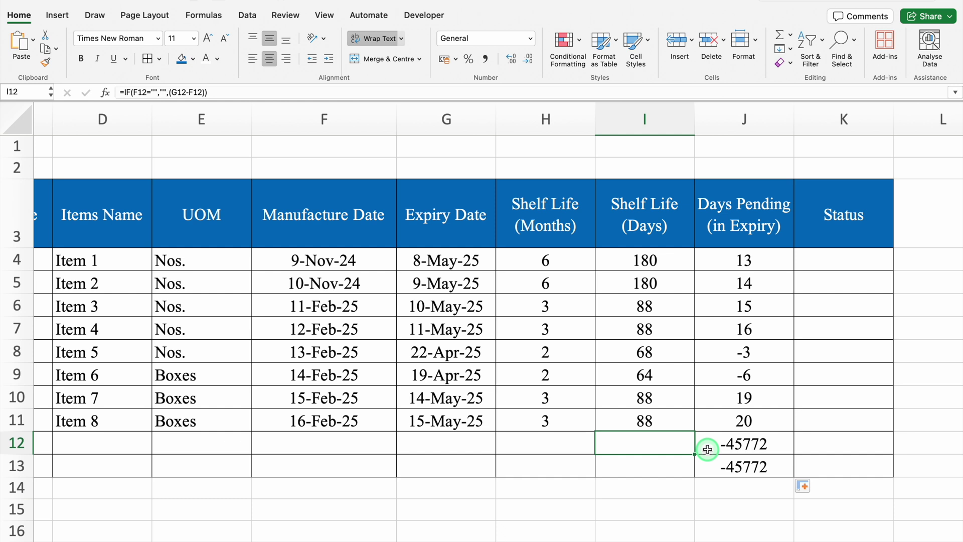
Change the J4 formula to =IF(I4="","",G4-TODAY()) and fill it down to J13
{"action": "left_click", "coordinate": [723, 261]}
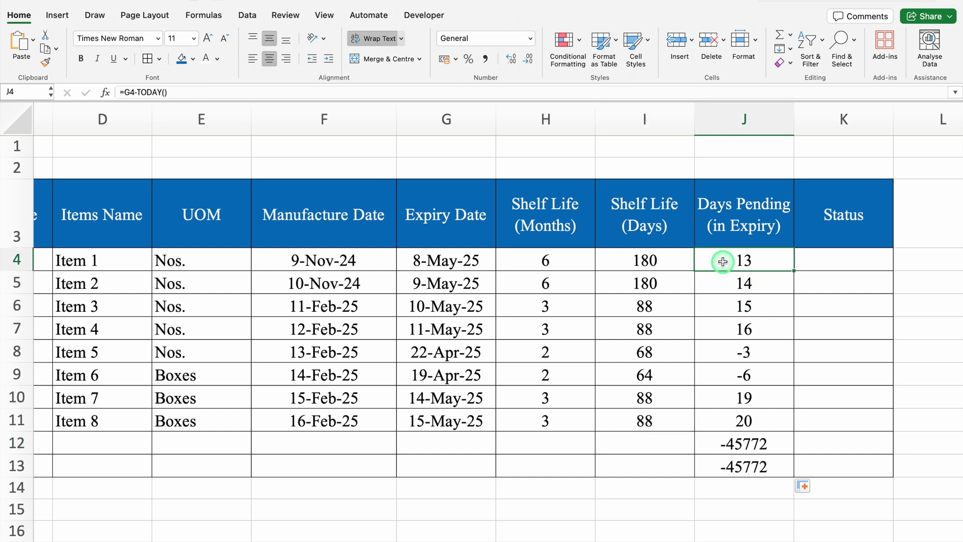
{"action": "double_click", "coordinate": [723, 261]}
{"action": "left_click", "coordinate": [704, 261]}
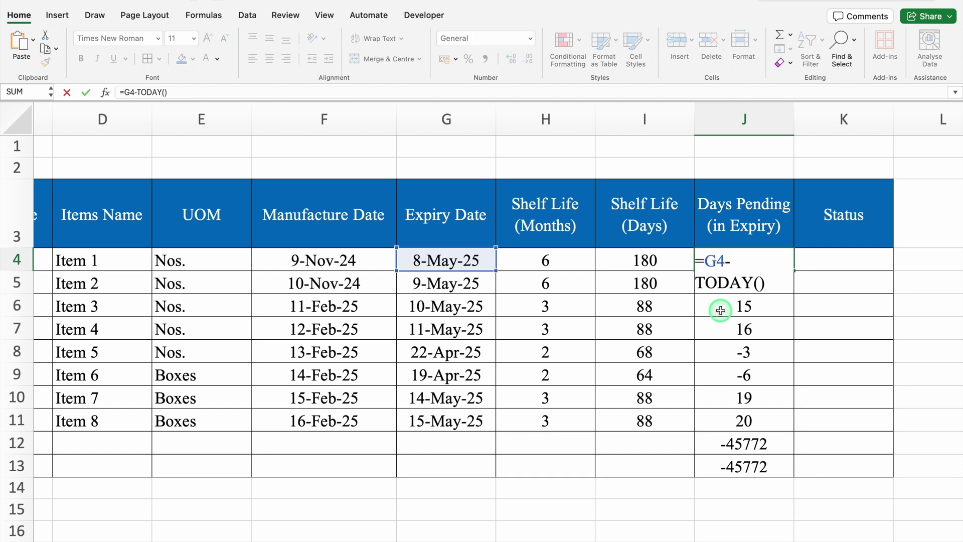
{"action": "type", "text": "IF("}
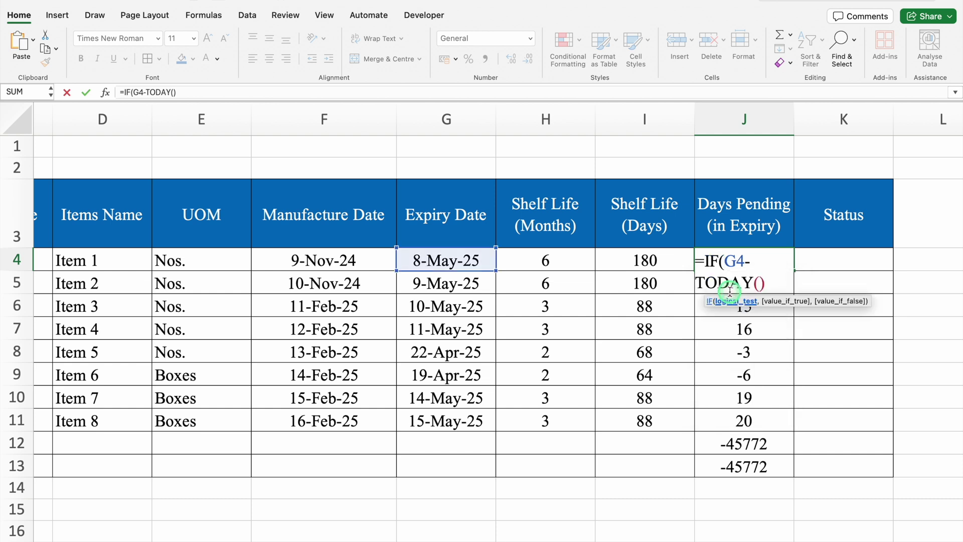
{"action": "left_click", "coordinate": [659, 261]}
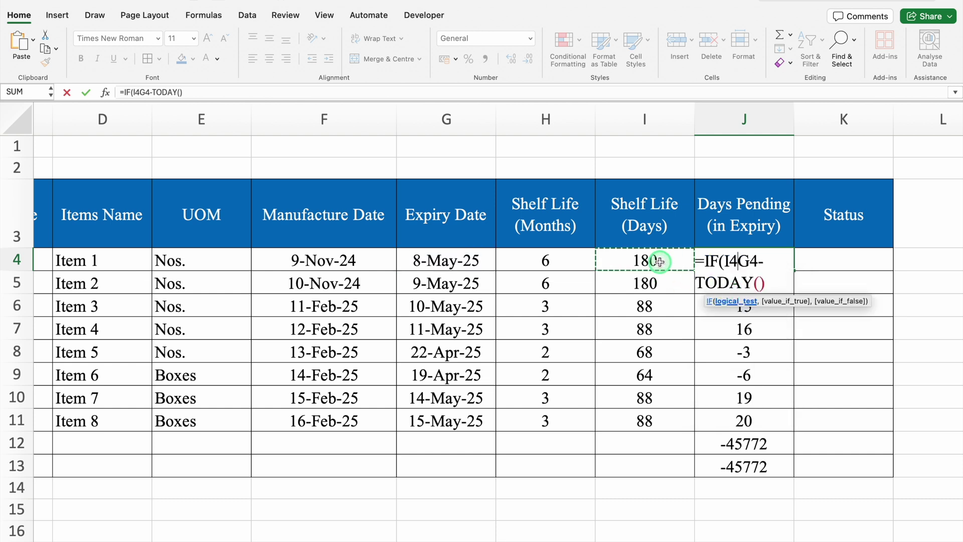
{"action": "type", "text": "="}
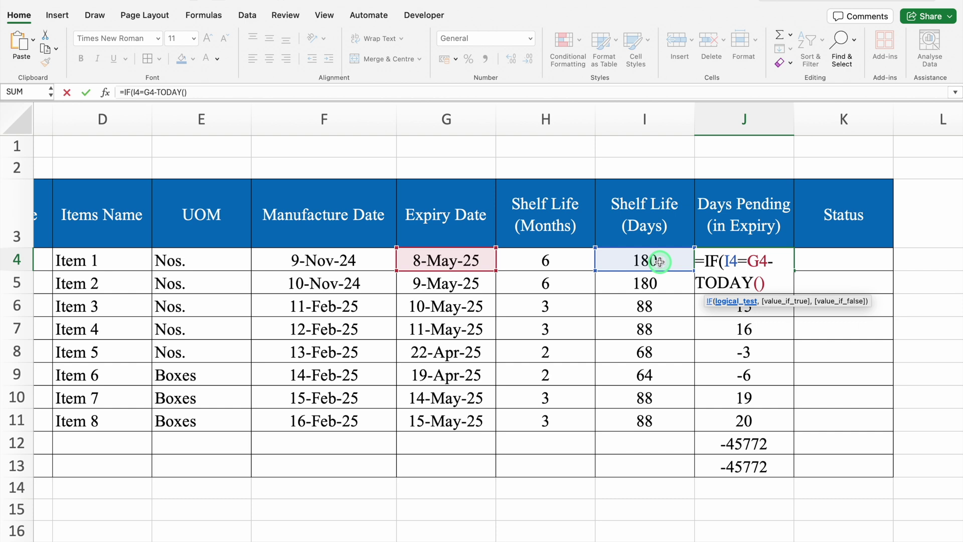
{"action": "type", "text": "\"\""}
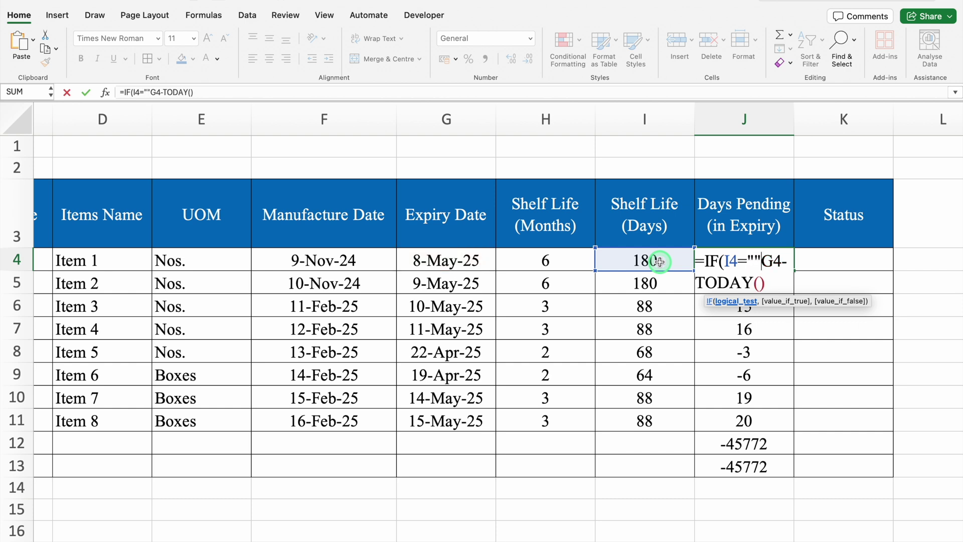
{"action": "type", "text": ",\"\""}
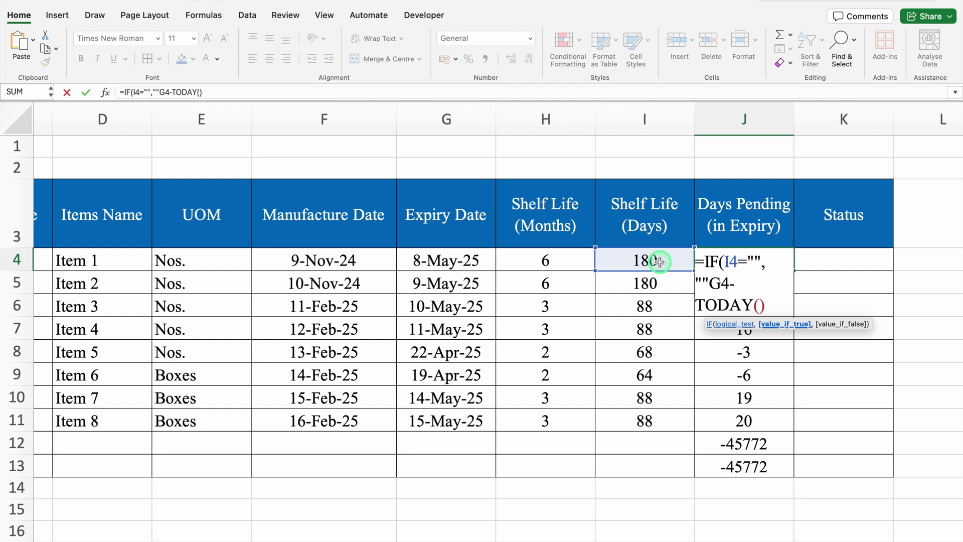
{"action": "type", "text": ","}
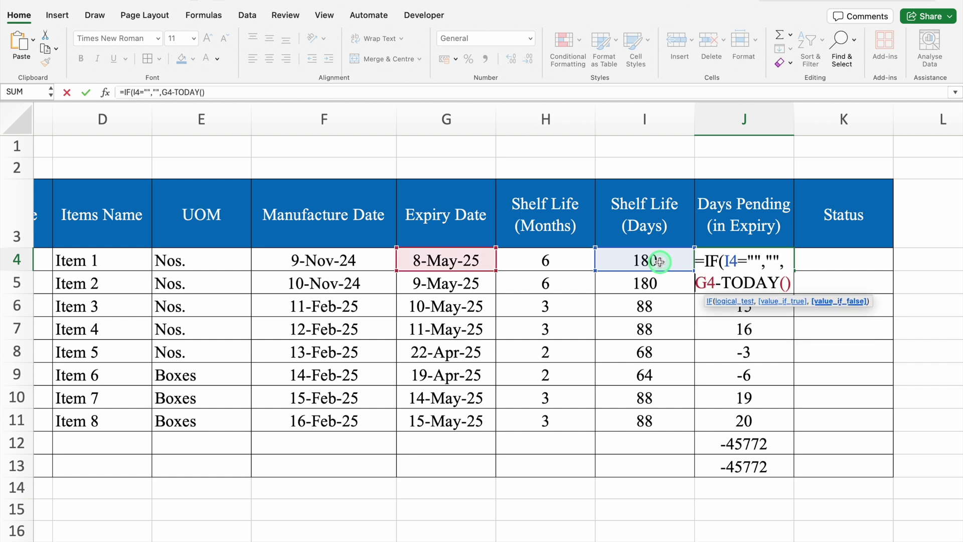
{"action": "key", "text": "End"}
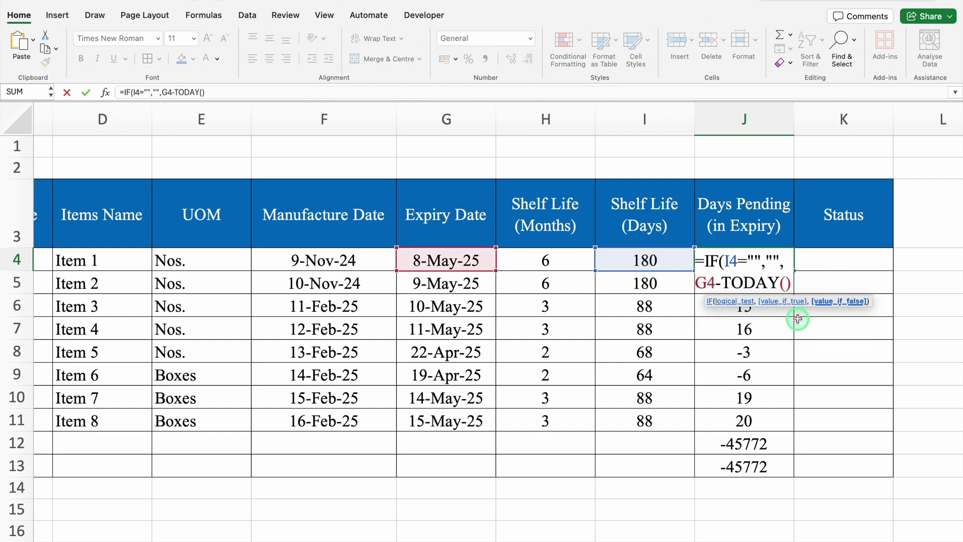
{"action": "type", "text": ")"}
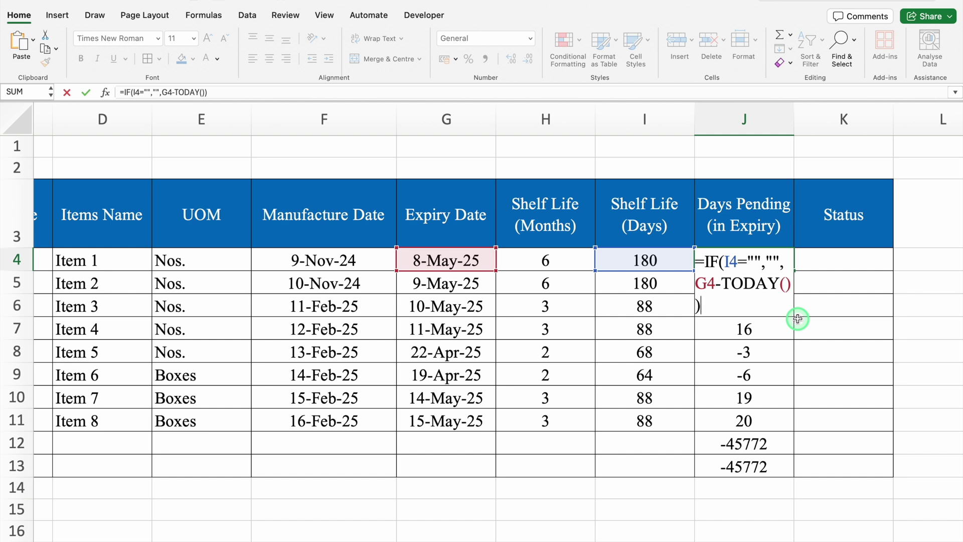
{"action": "key", "text": "Return"}
{"action": "left_click", "coordinate": [791, 269]}
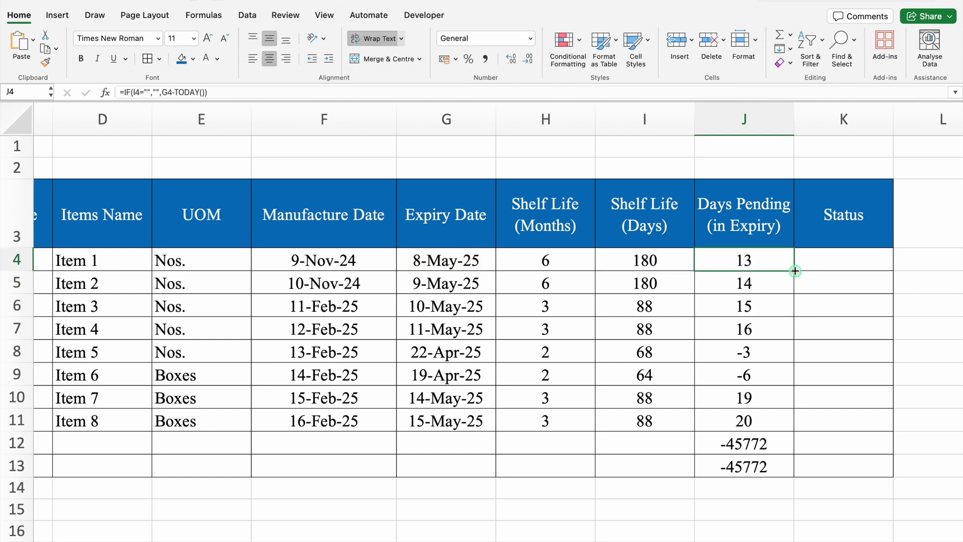
{"action": "double_click", "coordinate": [792, 271]}
Enter the status formula =IF(J4<0,"Expired","") in K4
{"action": "left_click", "coordinate": [816, 263]}
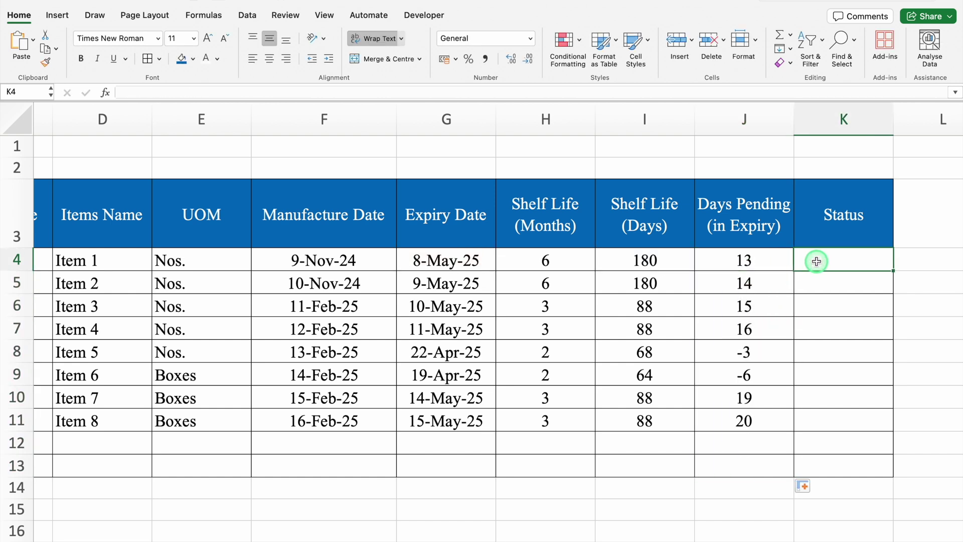
{"action": "type", "text": "=IF"}
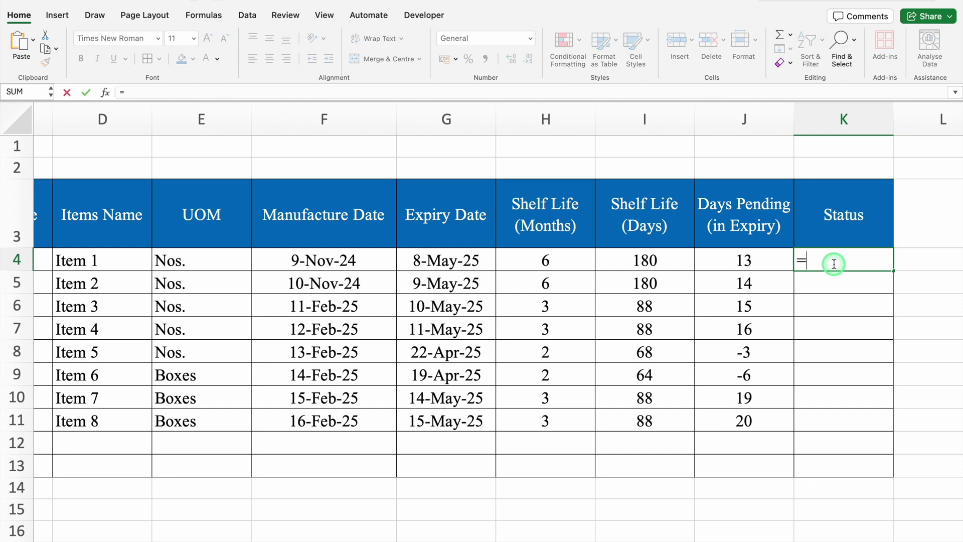
{"action": "double_click", "coordinate": [835, 290]}
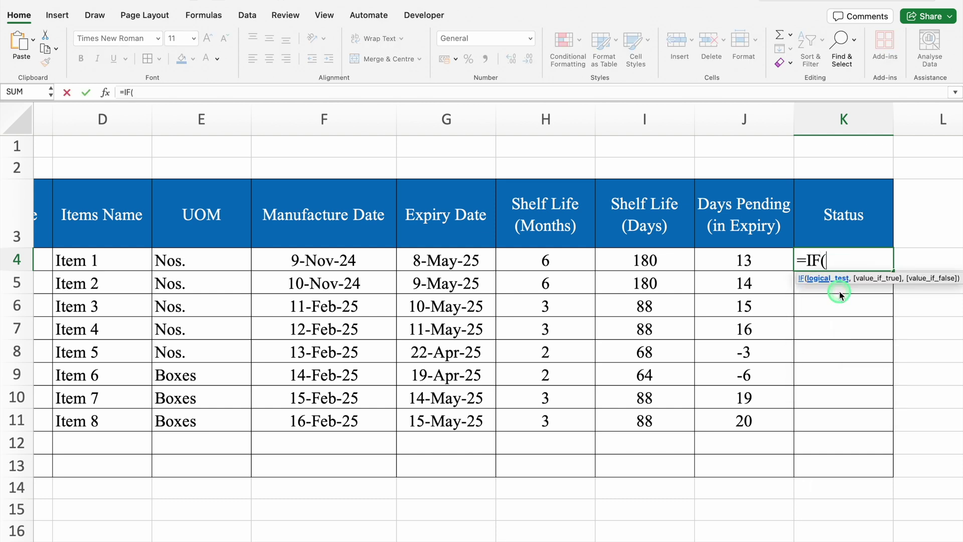
{"action": "left_click", "coordinate": [772, 260]}
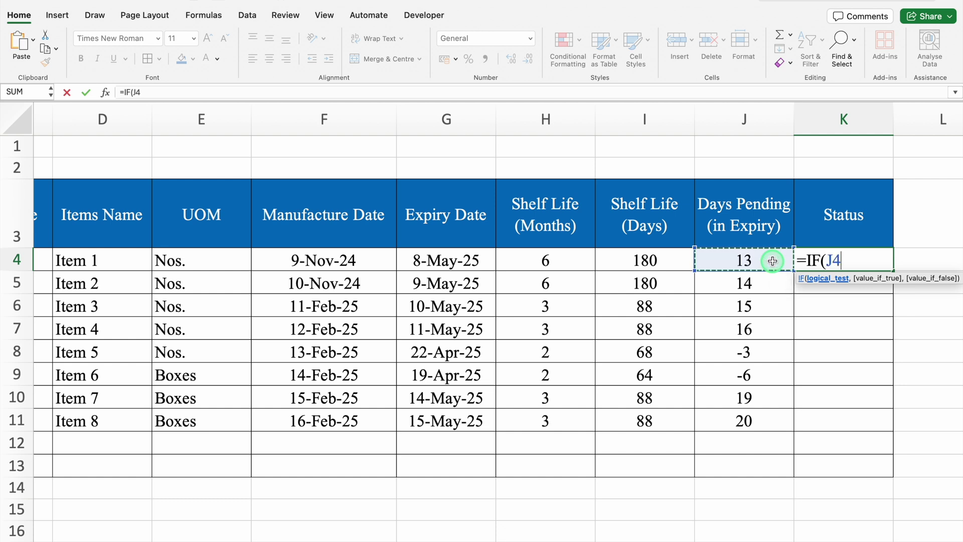
{"action": "type", "text": "<0"}
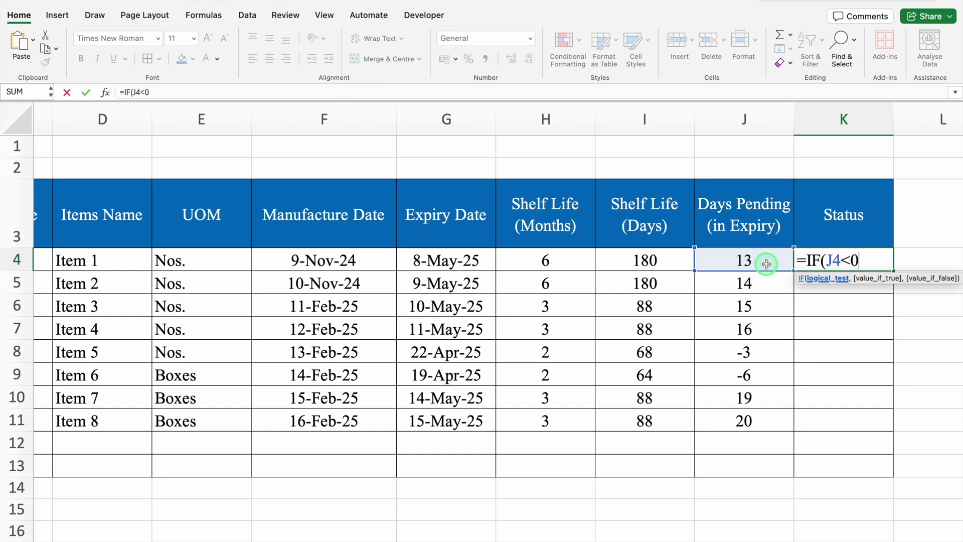
{"action": "type", "text": ",\"Expired\""}
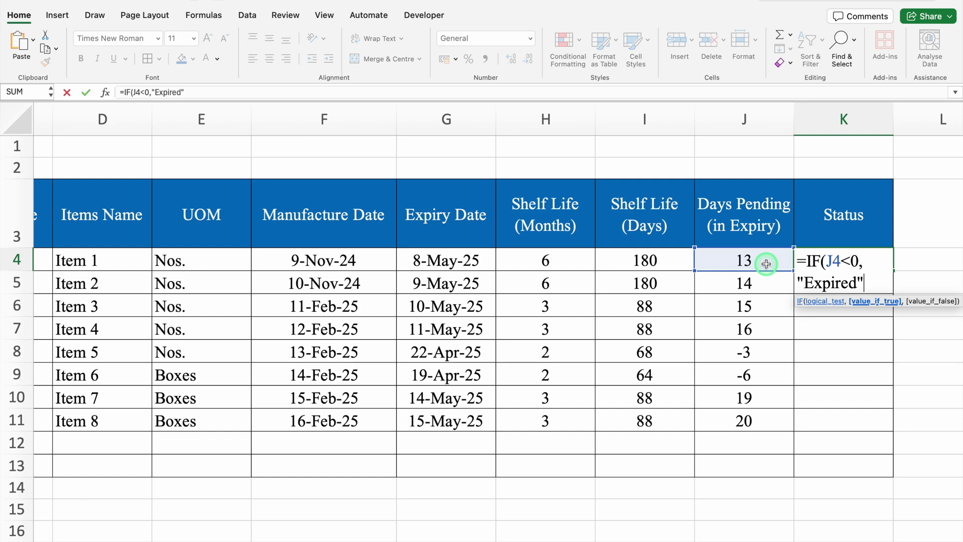
{"action": "type", "text": ","}
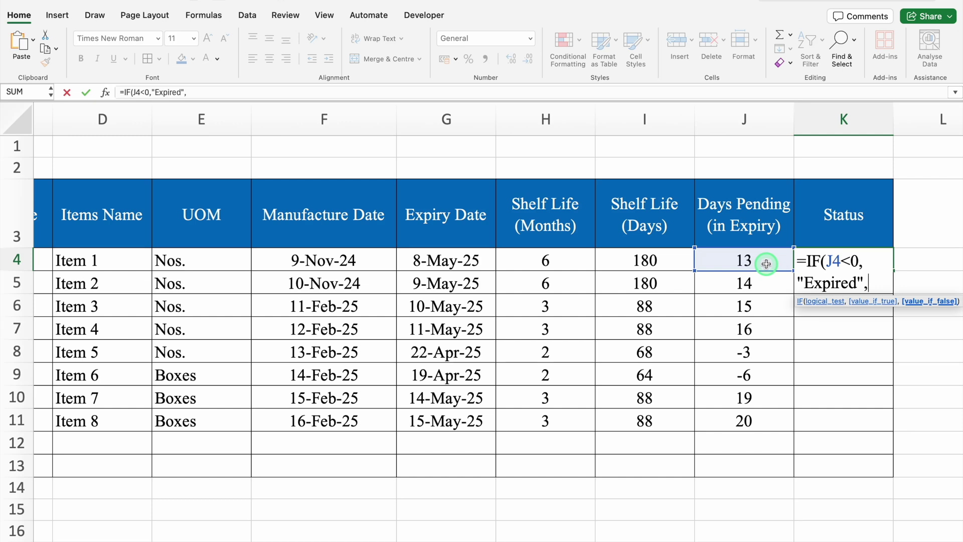
{"action": "type", "text": "\"\")"}
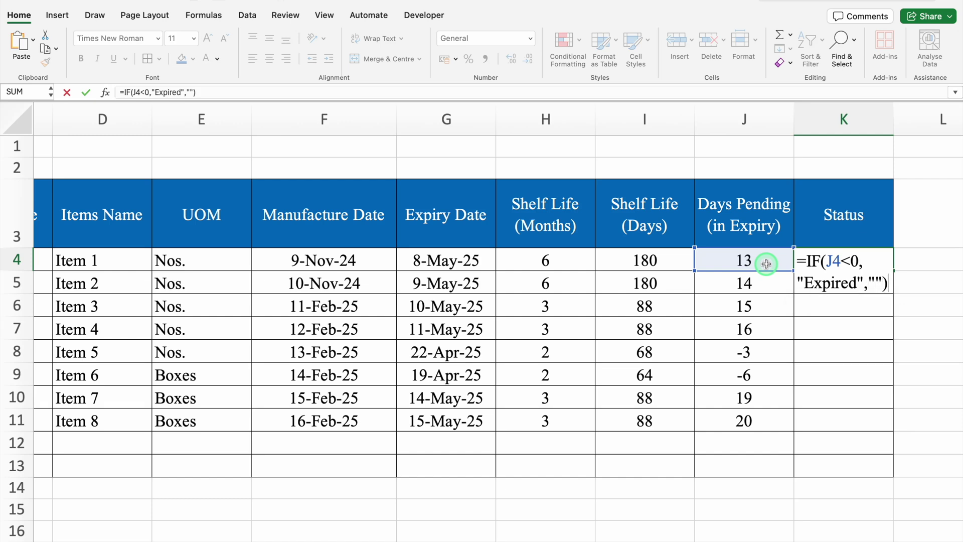
{"action": "key", "text": "Return"}
Fill the status formula from K4 down to K13 and review the formula in K4
{"action": "key", "text": "Up"}
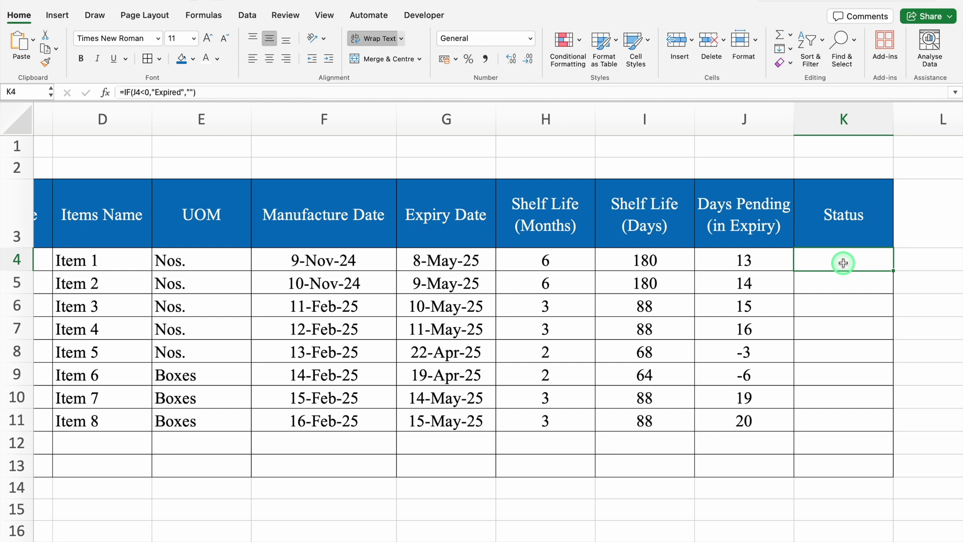
{"action": "double_click", "coordinate": [893, 273]}
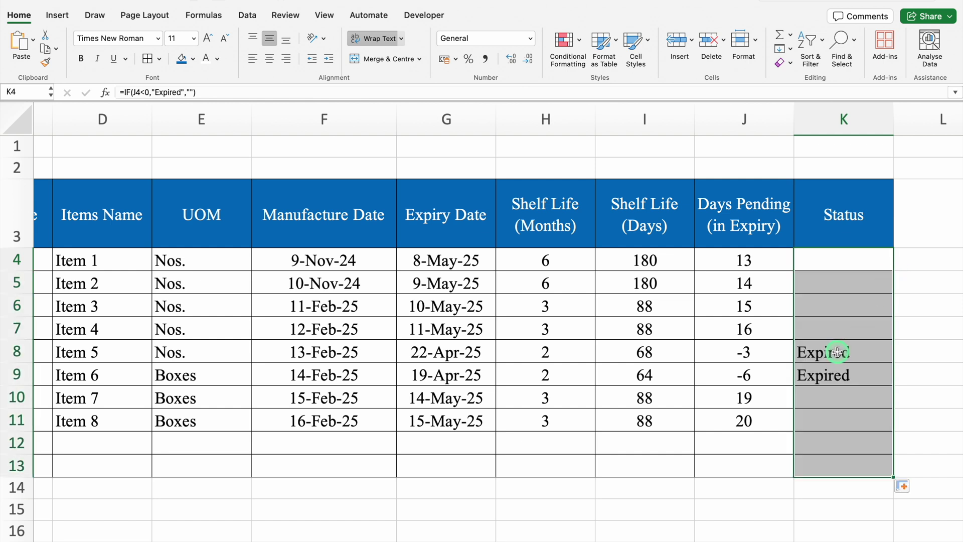
{"action": "left_click", "coordinate": [841, 374]}
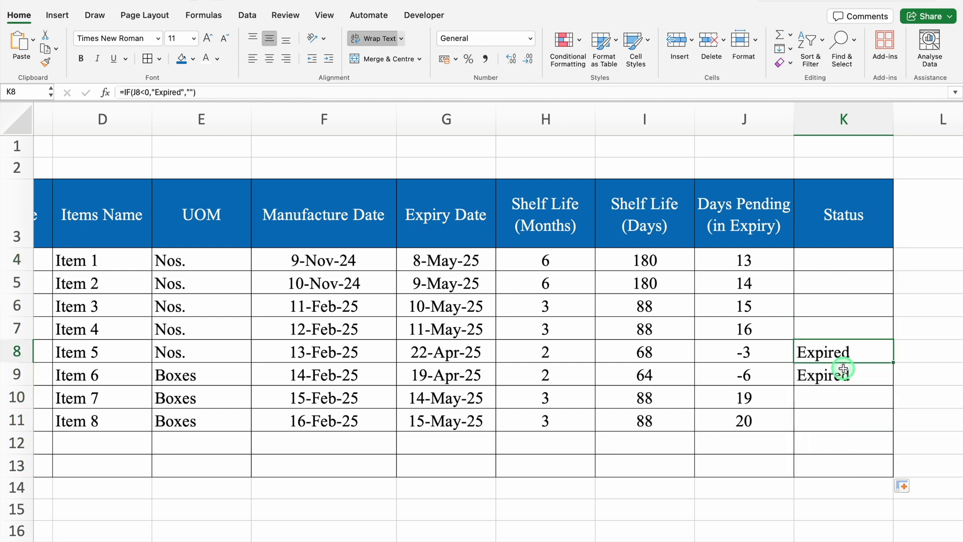
{"action": "double_click", "coordinate": [839, 260]}
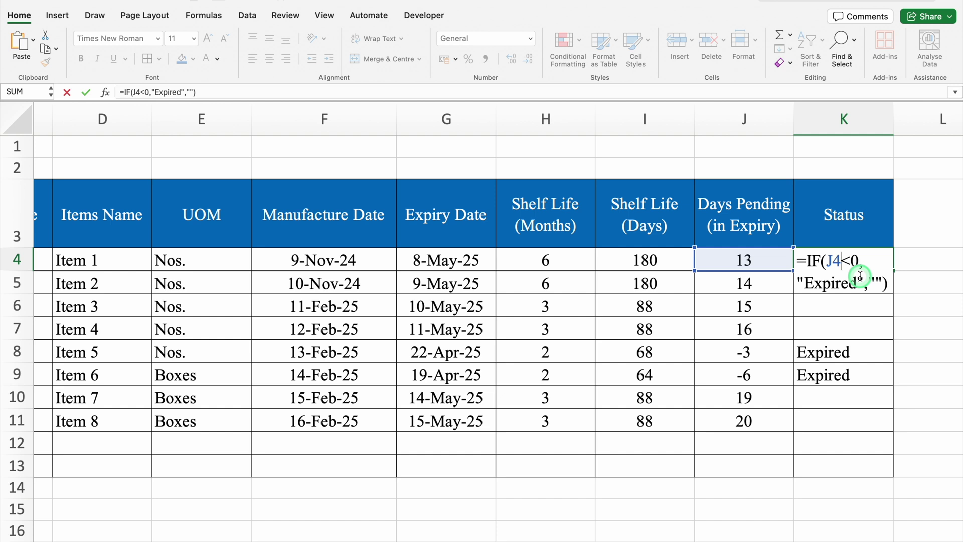
{"action": "key", "text": "Return"}
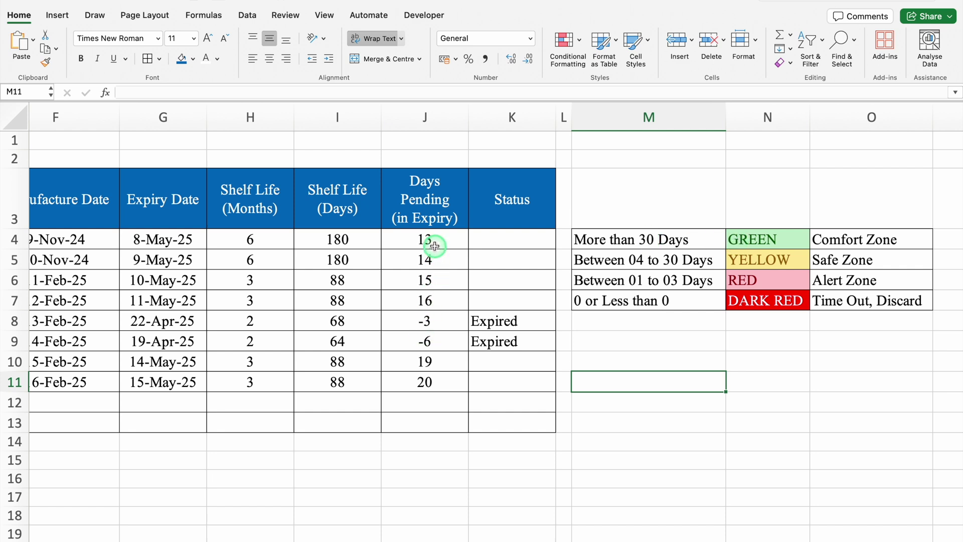
Add a conditional formatting rule to J4:J13 giving values greater than 30 Green Fill with Dark Green Text
{"action": "left_click_drag", "start_coordinate": [434, 238], "coordinate": [436, 418]}
{"action": "left_click", "coordinate": [17, 21]}
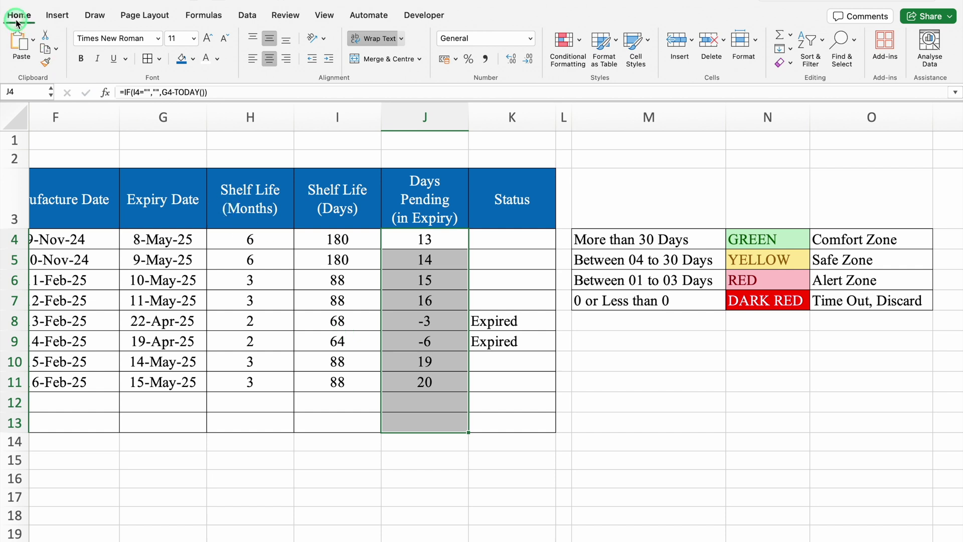
{"action": "left_click", "coordinate": [577, 70]}
{"action": "left_click", "coordinate": [567, 41]}
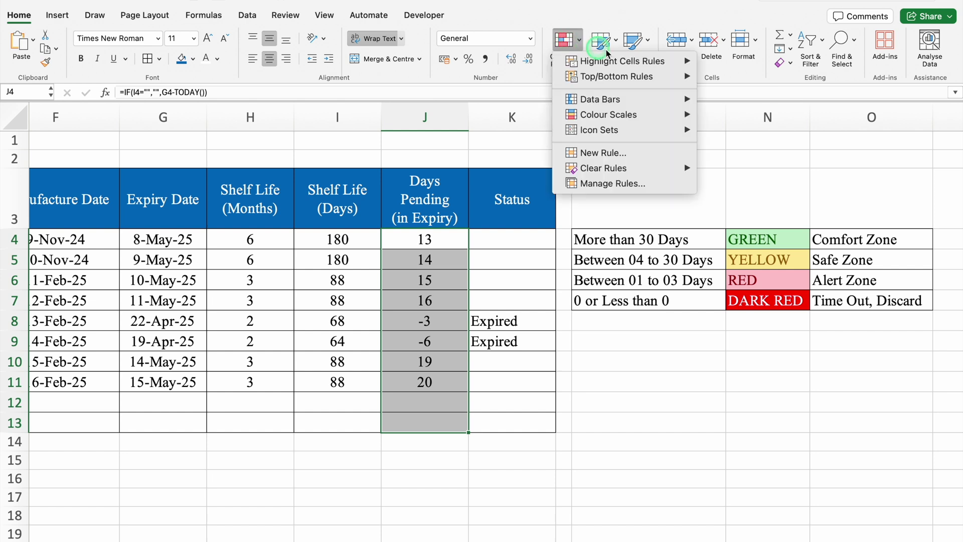
{"action": "left_click", "coordinate": [648, 61]}
{"action": "left_click", "coordinate": [765, 65]}
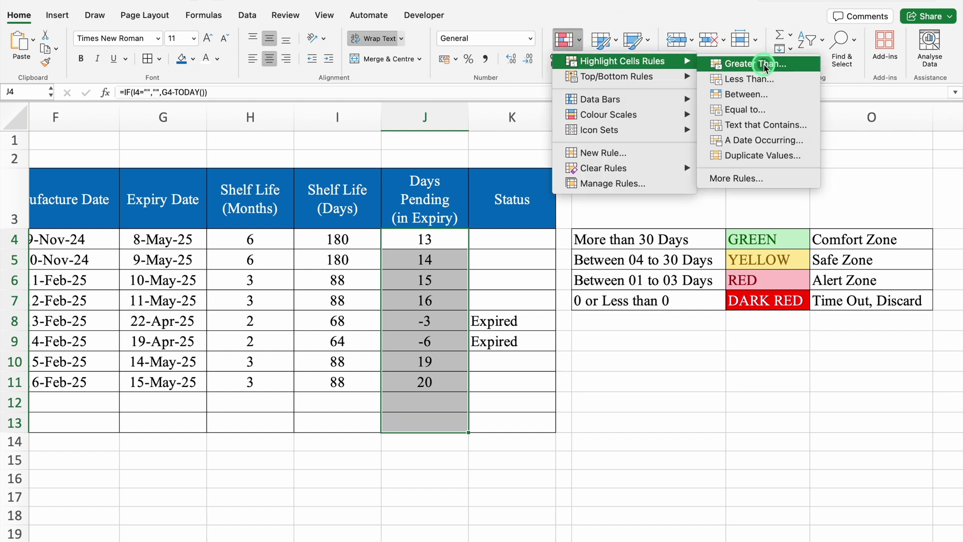
{"action": "left_click", "coordinate": [574, 226]}
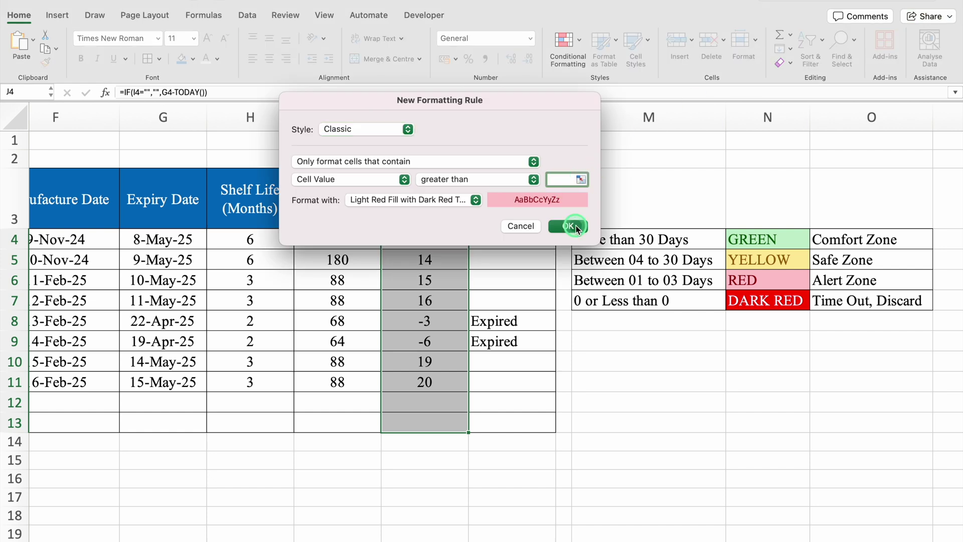
{"action": "type", "text": "30"}
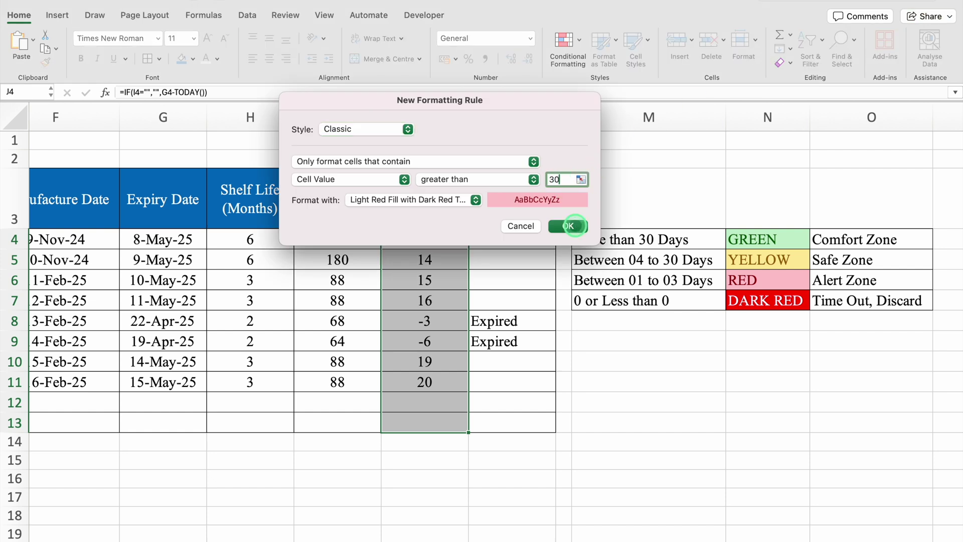
{"action": "left_click", "coordinate": [476, 200]}
{"action": "left_click", "coordinate": [455, 228]}
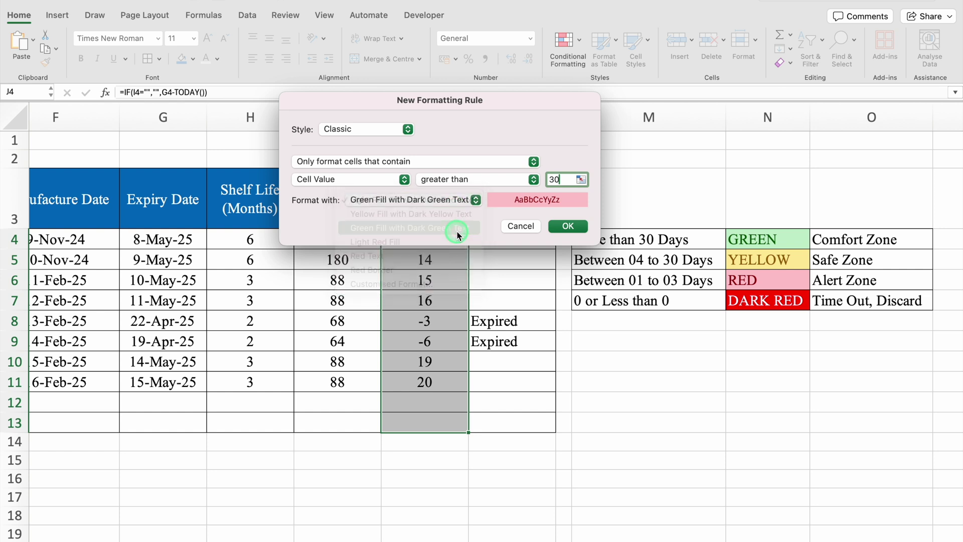
{"action": "left_click", "coordinate": [571, 227]}
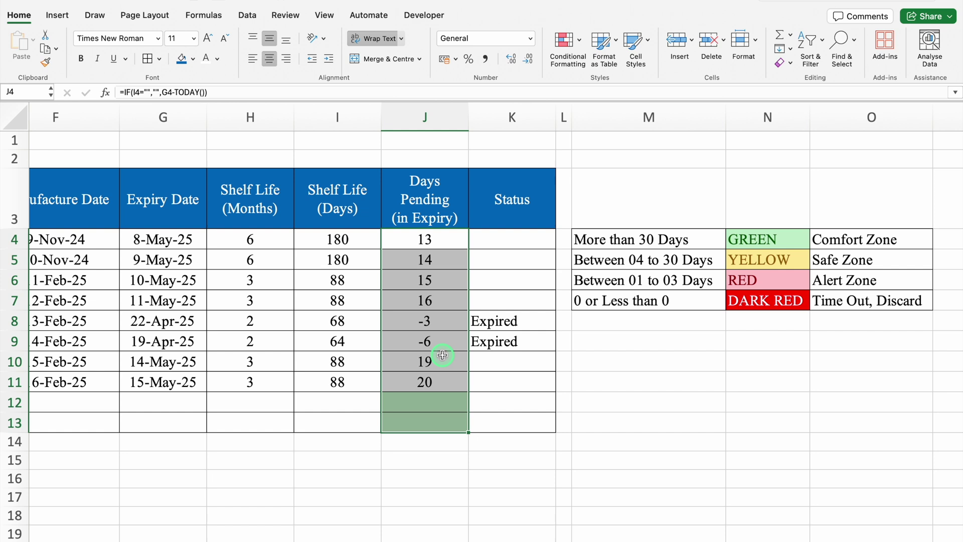
Change Item 1's expiry date in G4 to 08/06/2025
{"action": "left_click", "coordinate": [176, 239]}
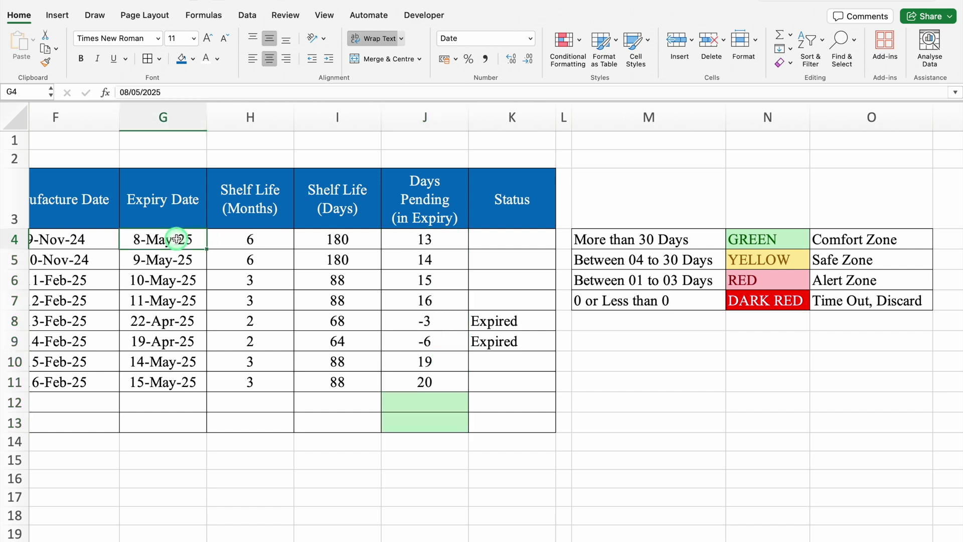
{"action": "left_click", "coordinate": [139, 93]}
{"action": "key", "text": "BackSpace"}
{"action": "type", "text": "6"}
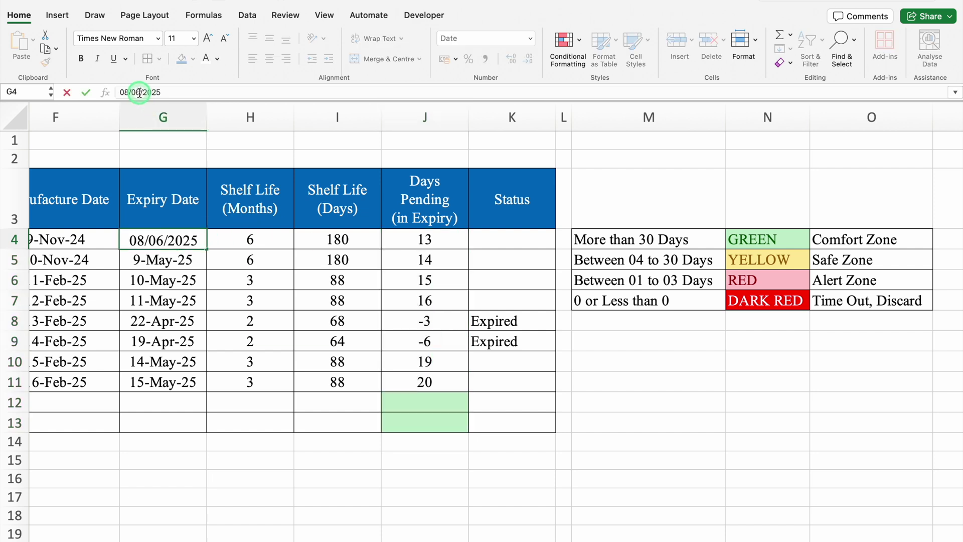
{"action": "key", "text": "Return"}
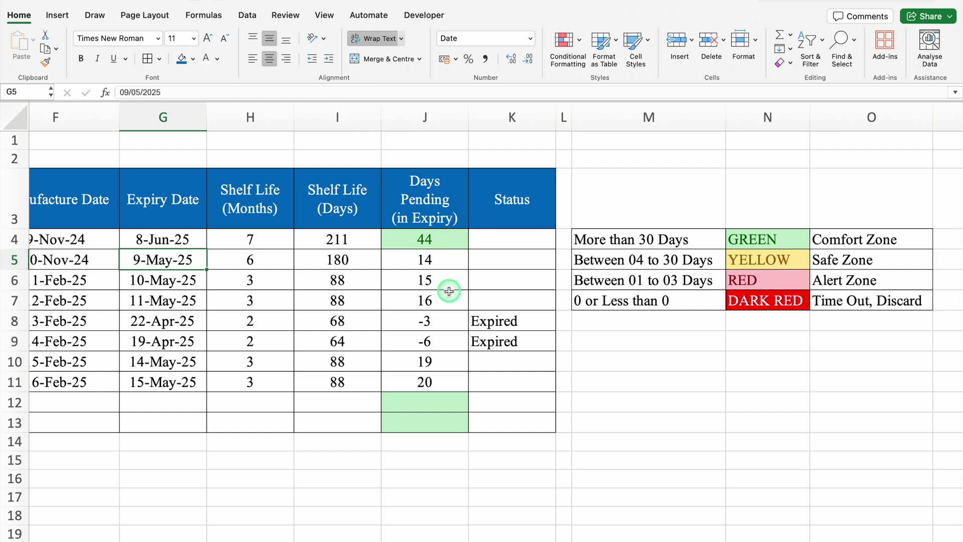
Start a conditional formatting rule on J4:J13 for cell values equal to ""
{"action": "left_click", "coordinate": [448, 404]}
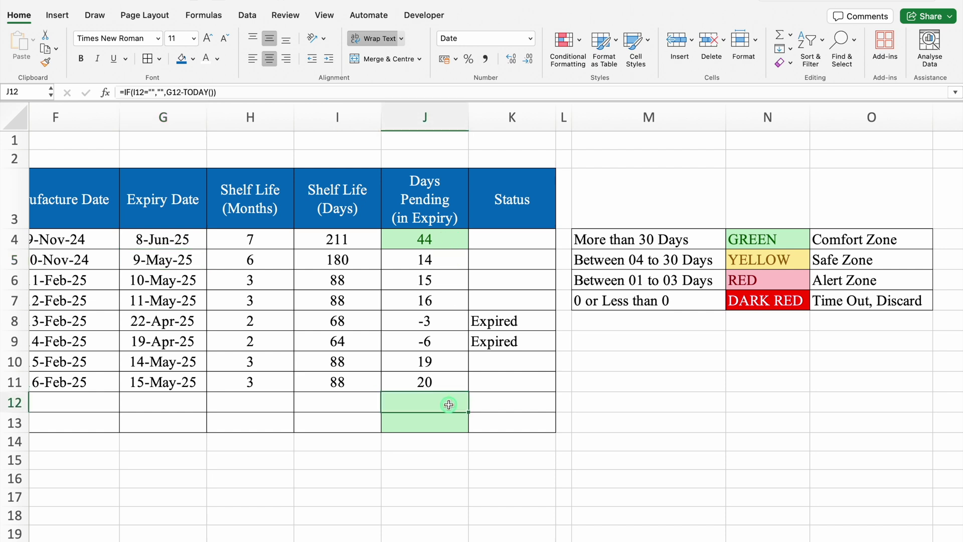
{"action": "left_click", "coordinate": [438, 425]}
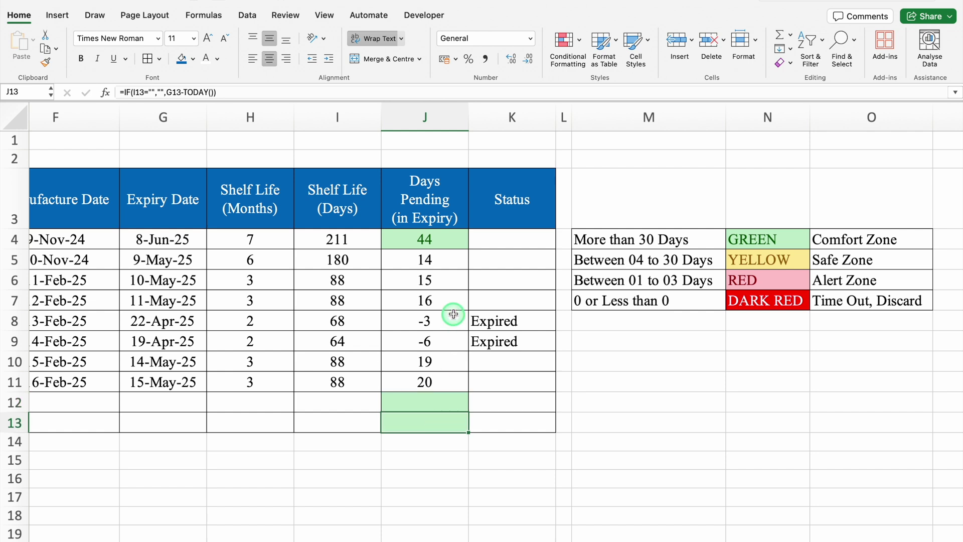
{"action": "left_click_drag", "start_coordinate": [435, 240], "coordinate": [433, 421]}
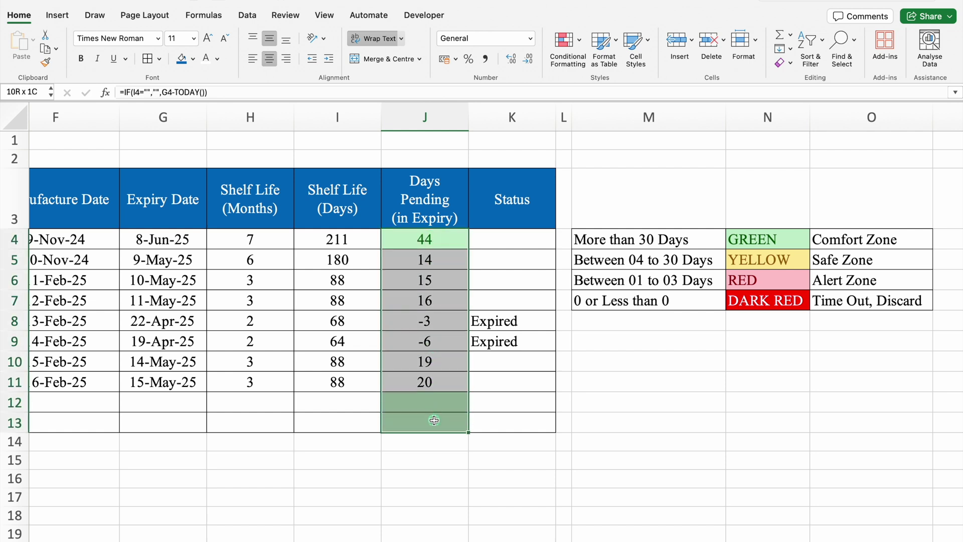
{"action": "left_click", "coordinate": [564, 40]}
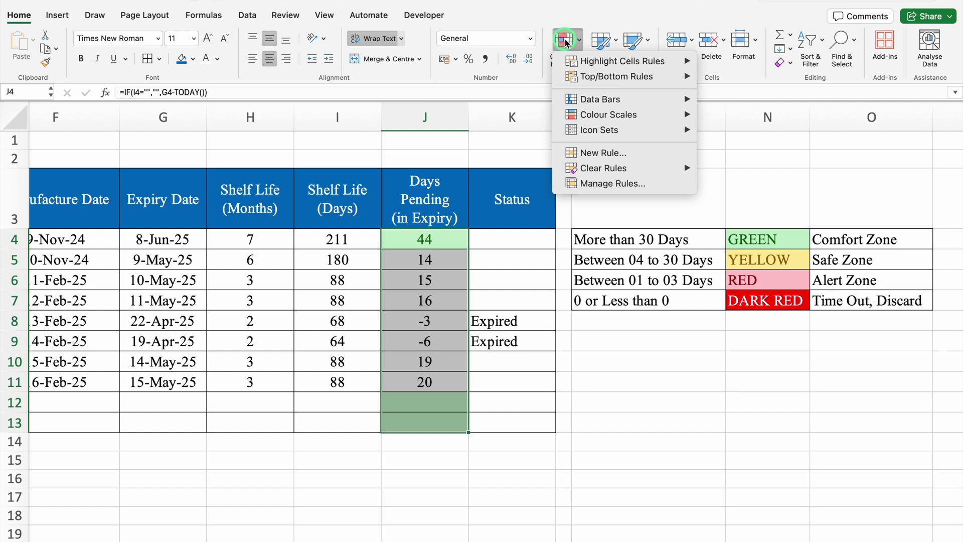
{"action": "left_click", "coordinate": [637, 63]}
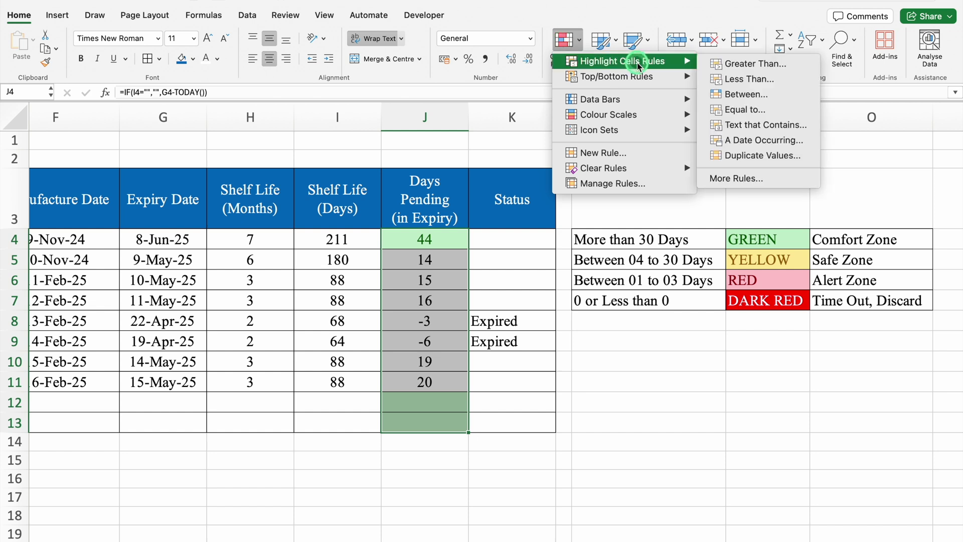
{"action": "left_click", "coordinate": [747, 111]}
{"action": "left_click", "coordinate": [642, 260]}
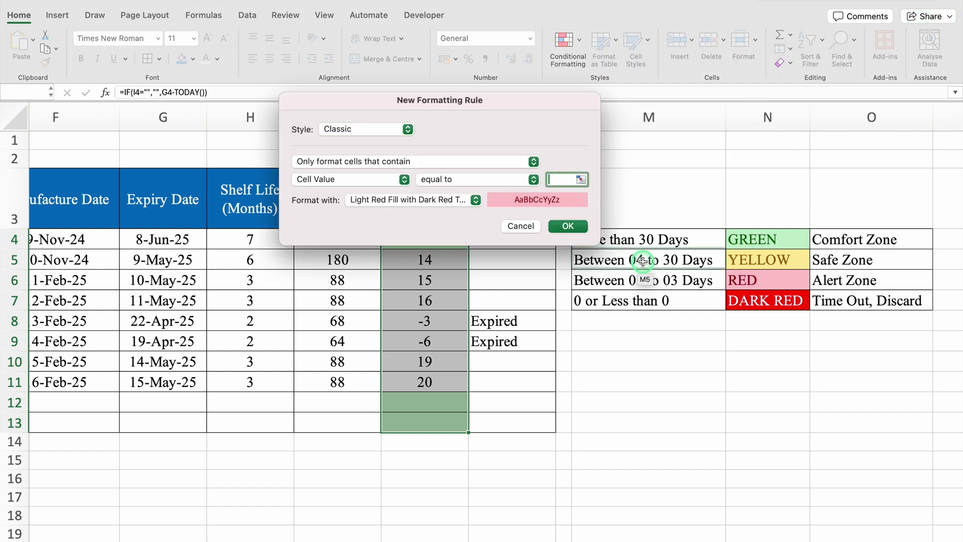
{"action": "type", "text": "\"\""}
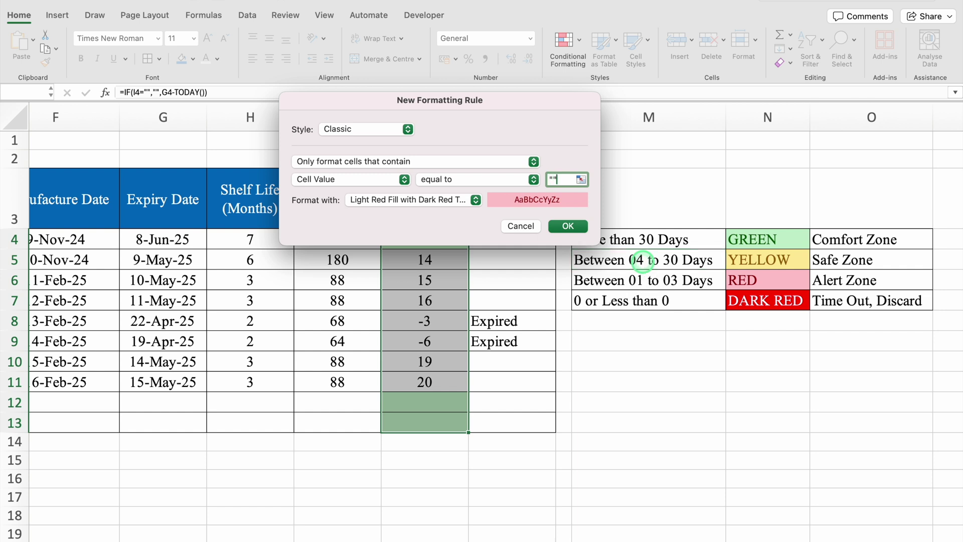
Give the rule a customised format with white fill and white font colour, and apply it
{"action": "left_click", "coordinate": [475, 200]}
{"action": "left_click", "coordinate": [421, 283]}
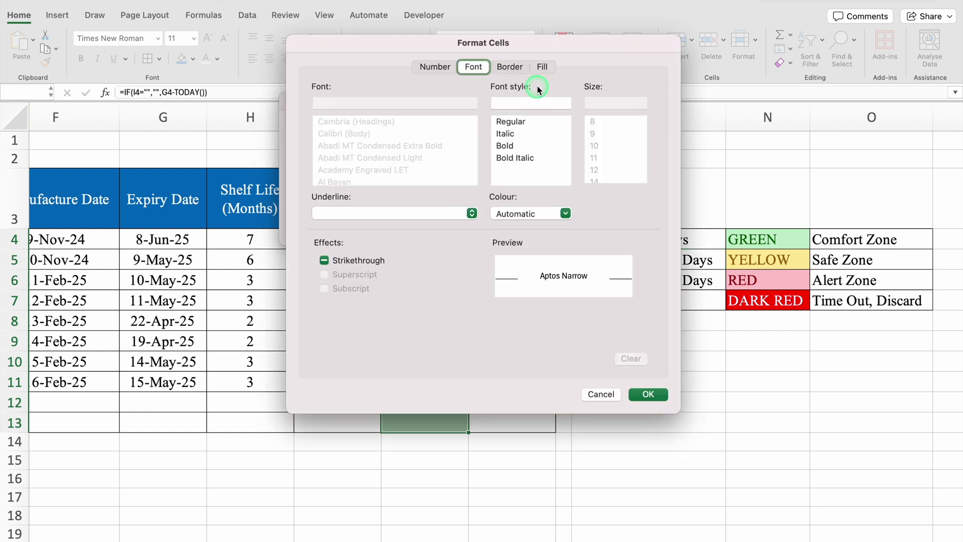
{"action": "left_click", "coordinate": [539, 69]}
{"action": "left_click", "coordinate": [444, 115]}
{"action": "left_click", "coordinate": [329, 171]}
{"action": "left_click", "coordinate": [473, 67]}
{"action": "left_click", "coordinate": [566, 214]}
{"action": "left_click", "coordinate": [501, 270]}
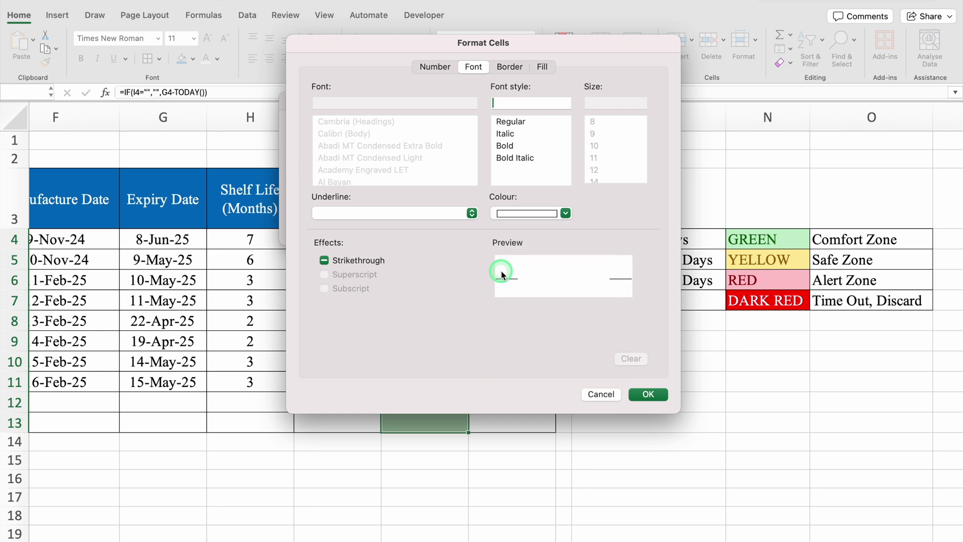
{"action": "left_click", "coordinate": [648, 394]}
{"action": "left_click", "coordinate": [568, 226]}
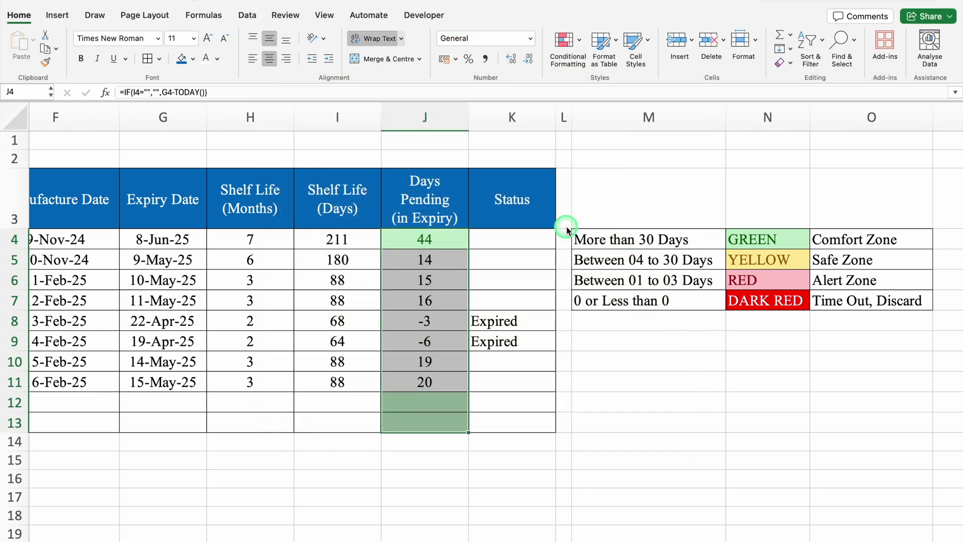
Edit the blank-cell formatting rule so its comparison value is ="", and check the blank cells J12 and J13
{"action": "left_click", "coordinate": [563, 40]}
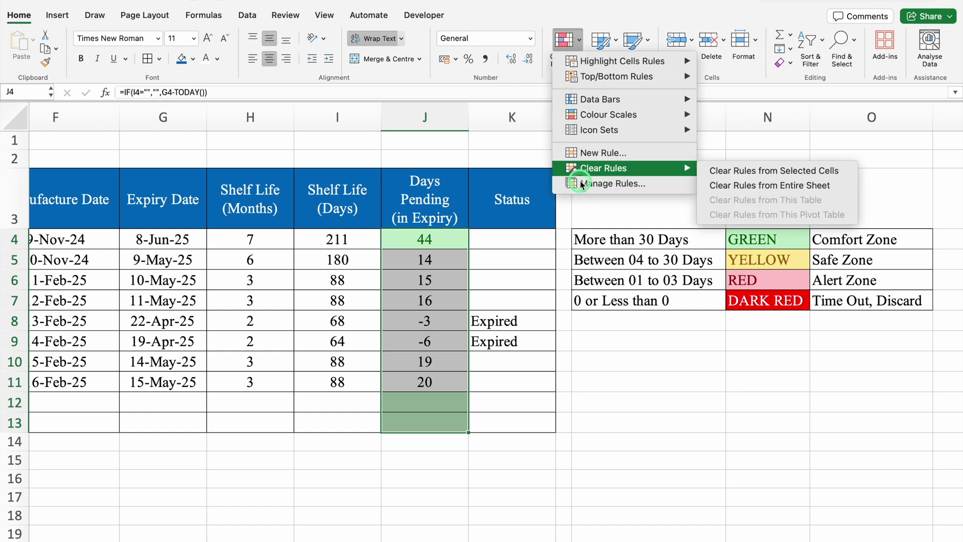
{"action": "left_click", "coordinate": [582, 184]}
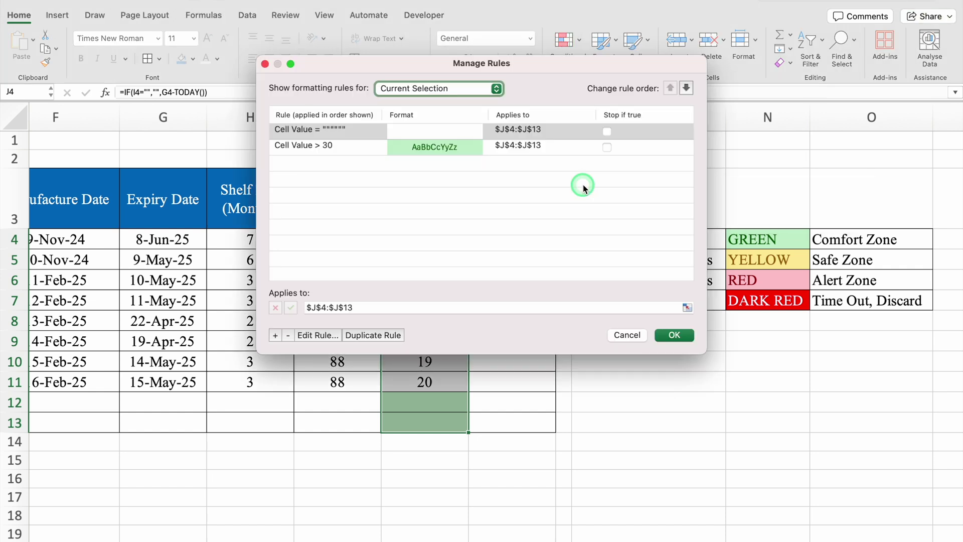
{"action": "left_click", "coordinate": [366, 133]}
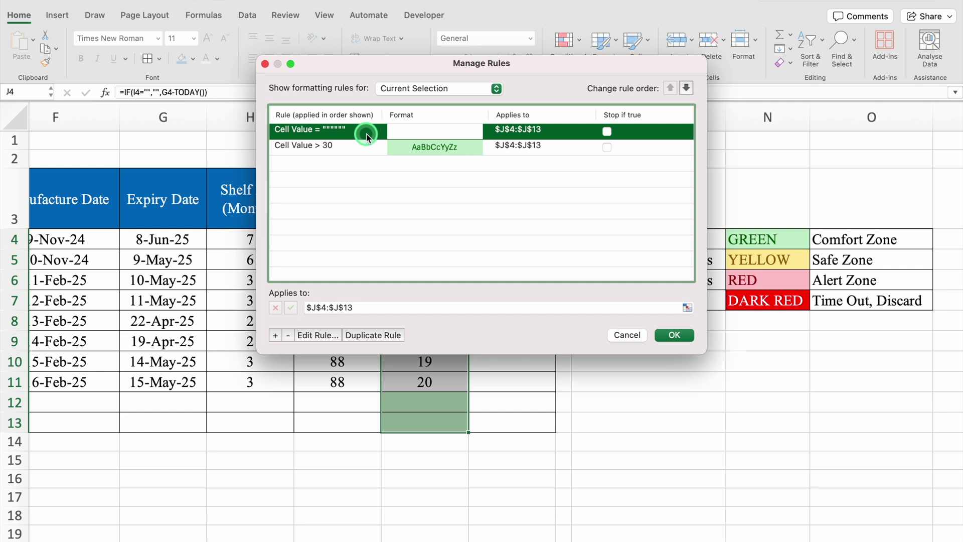
{"action": "left_click", "coordinate": [315, 336]}
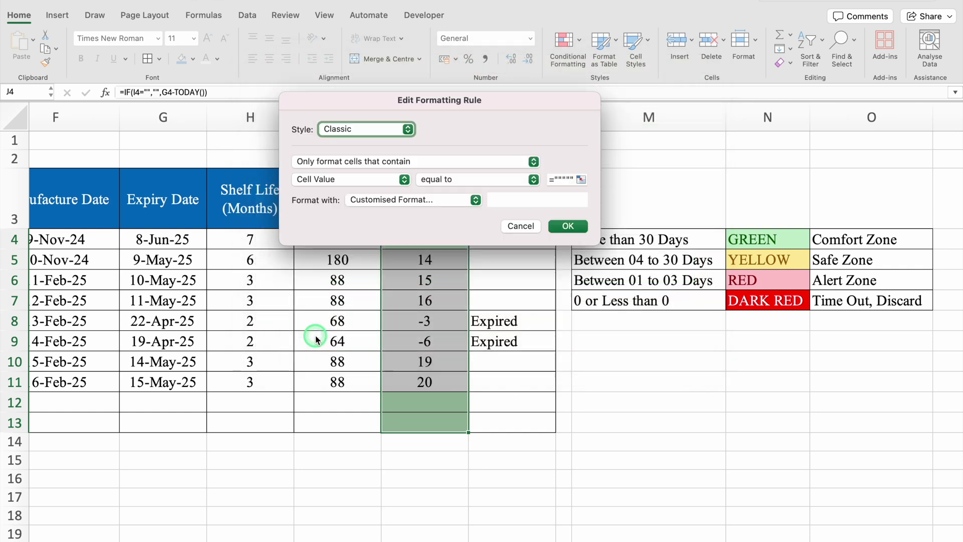
{"action": "left_click", "coordinate": [574, 180]}
{"action": "key", "text": "BackSpace"}
{"action": "key", "text": "BackSpace"}
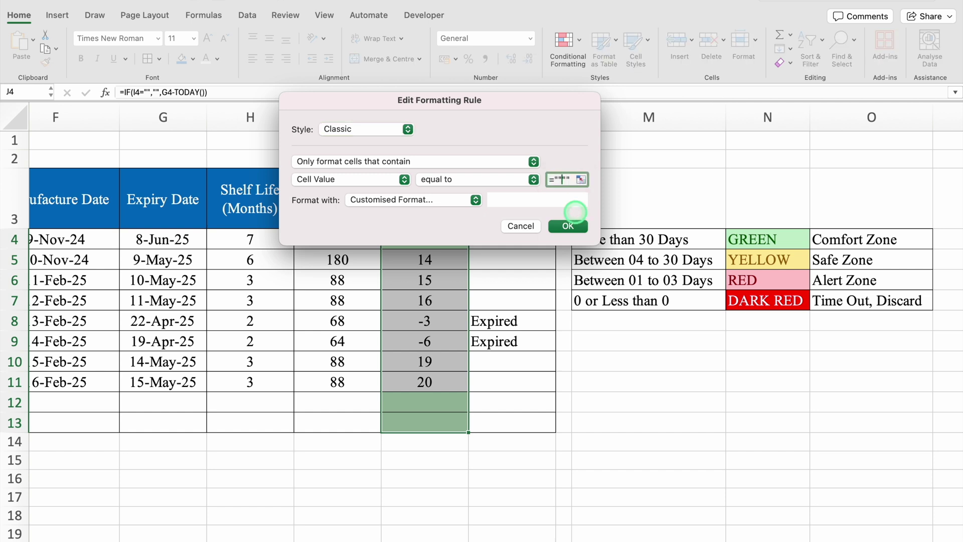
{"action": "left_click", "coordinate": [566, 226]}
{"action": "left_click", "coordinate": [674, 348]}
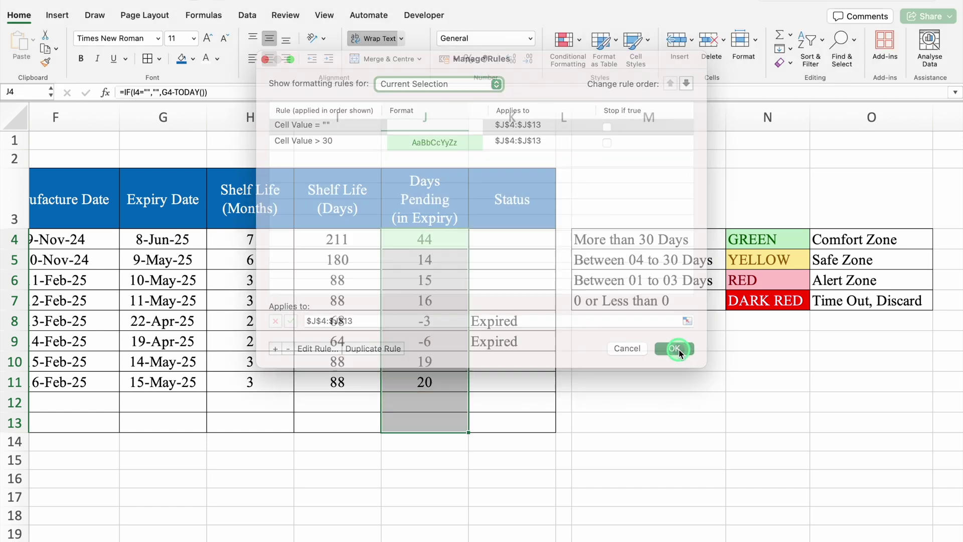
{"action": "left_click", "coordinate": [444, 399]}
{"action": "left_click", "coordinate": [447, 419]}
{"action": "left_click", "coordinate": [440, 402]}
{"action": "left_click", "coordinate": [441, 423]}
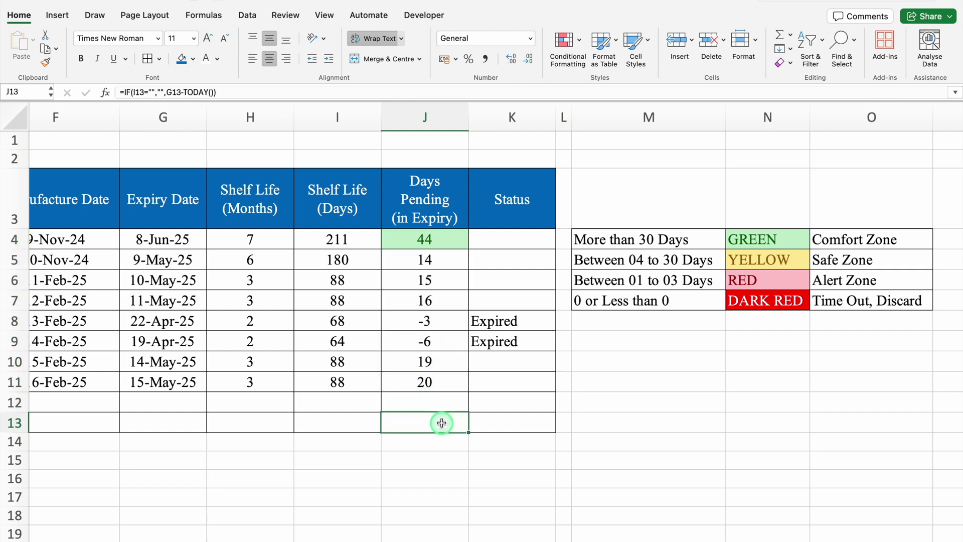
Add a conditional formatting rule to J4:J13 giving values between 4 and 30 Yellow Fill with Dark Yellow Text
{"action": "left_click_drag", "start_coordinate": [444, 238], "coordinate": [456, 419]}
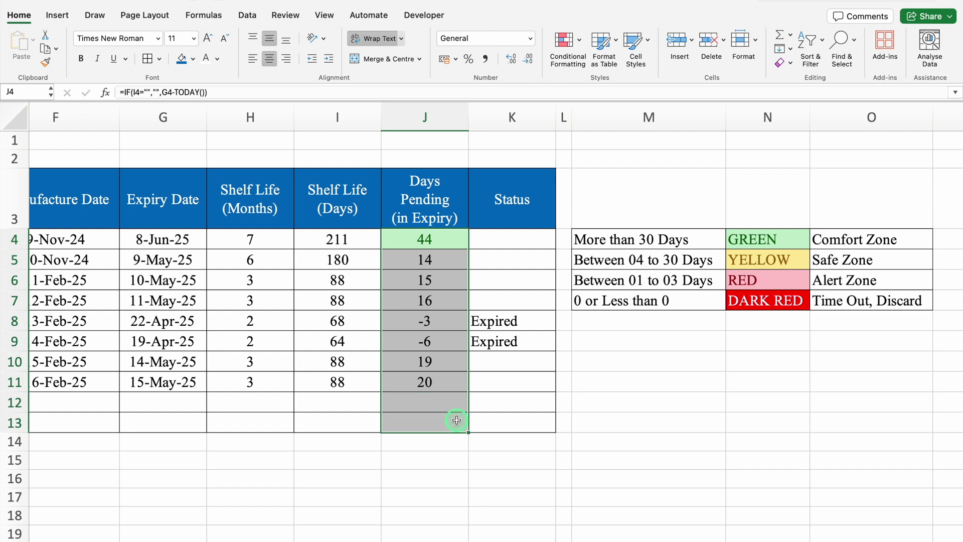
{"action": "left_click", "coordinate": [563, 47]}
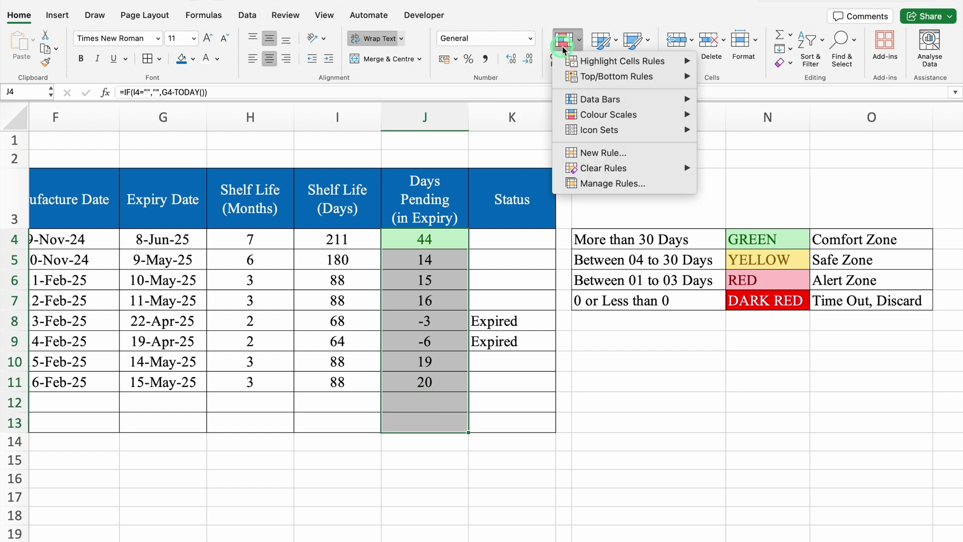
{"action": "left_click", "coordinate": [624, 61]}
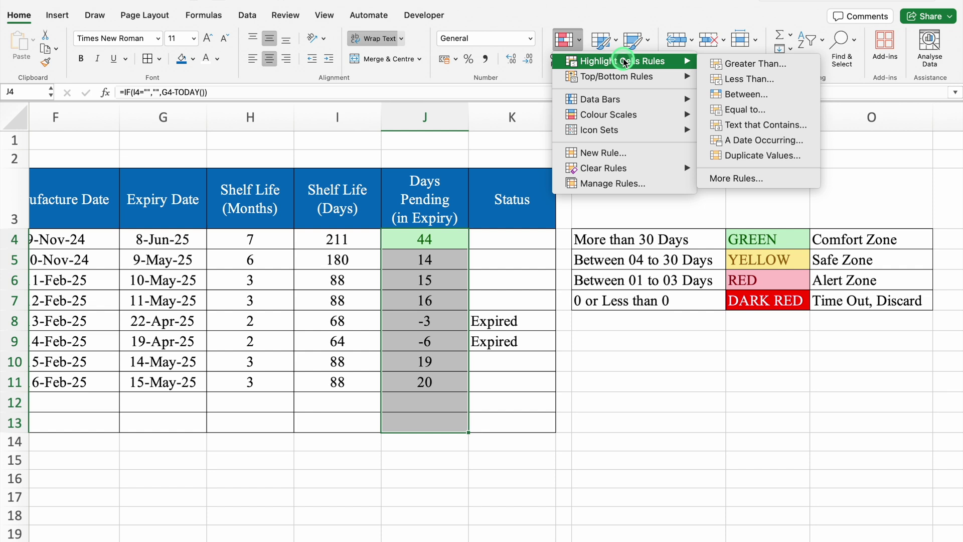
{"action": "left_click", "coordinate": [751, 96]}
{"action": "left_click_drag", "start_coordinate": [586, 99], "coordinate": [449, 129]}
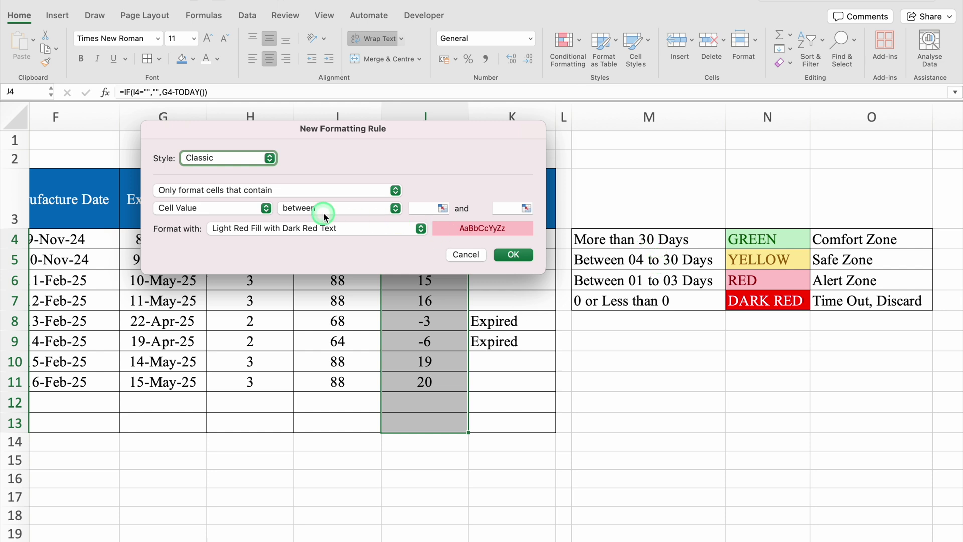
{"action": "left_click", "coordinate": [429, 207]}
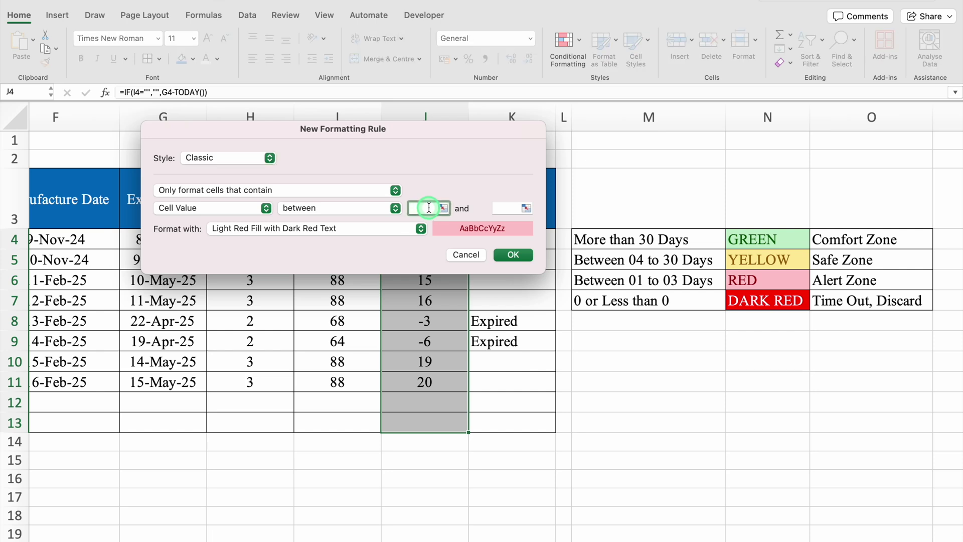
{"action": "type", "text": "4"}
{"action": "left_click", "coordinate": [505, 208]}
{"action": "type", "text": "30"}
{"action": "left_click", "coordinate": [421, 228]}
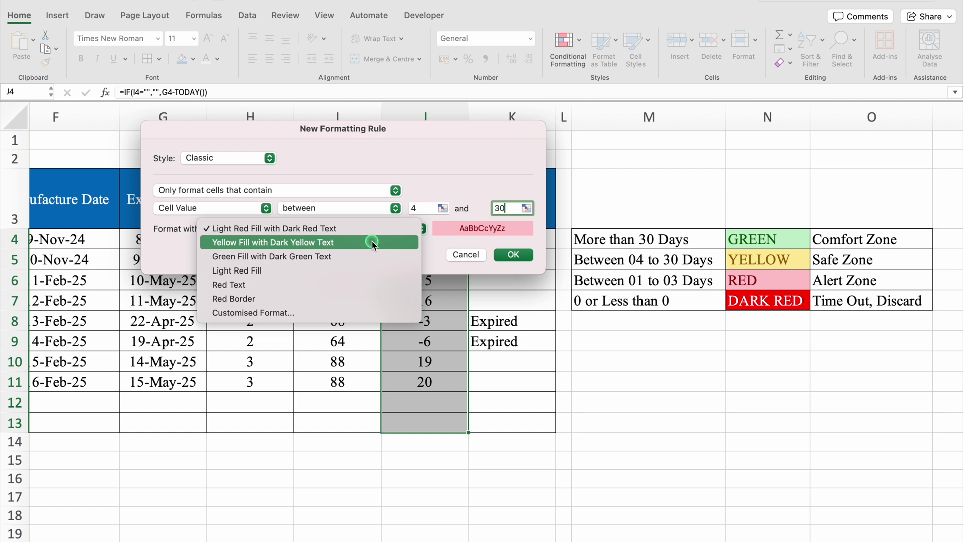
{"action": "left_click", "coordinate": [371, 242]}
{"action": "left_click", "coordinate": [511, 255]}
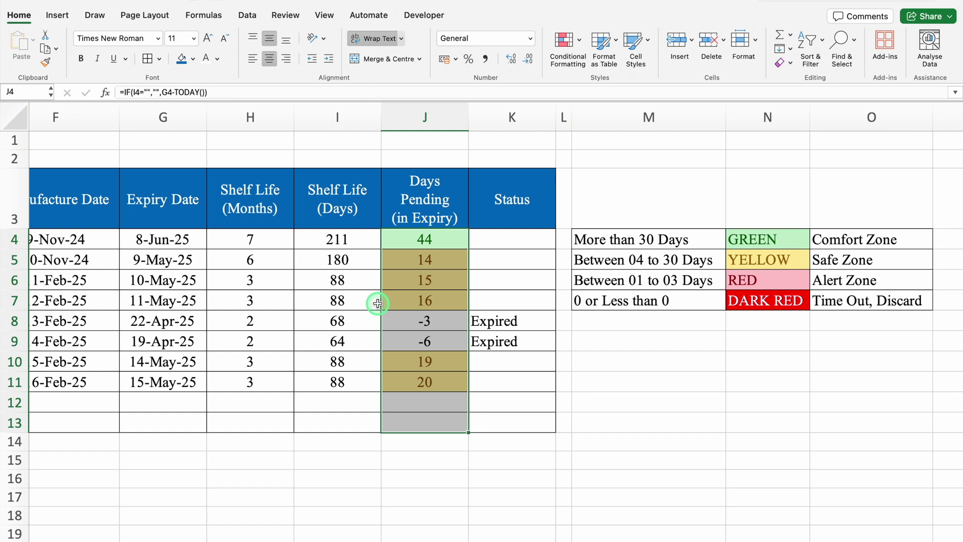
Change the RED legend text in M6 to "Between 0 to 03 Days"
{"action": "left_click", "coordinate": [702, 281]}
{"action": "double_click", "coordinate": [635, 281]}
{"action": "key", "text": "BackSpace"}
{"action": "key", "text": "Return"}
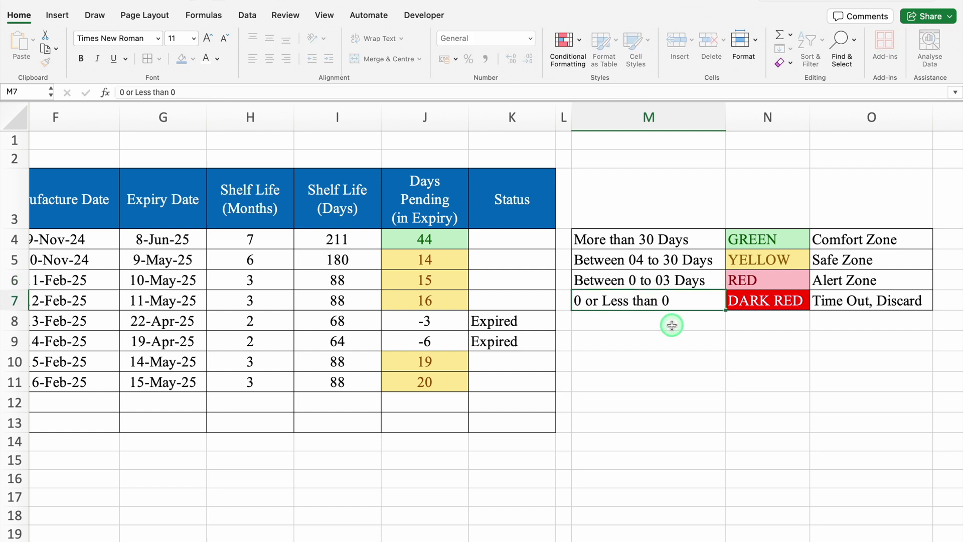
Shorten the DARK RED legend text in M7 to "Less than 0"
{"action": "double_click", "coordinate": [609, 301]}
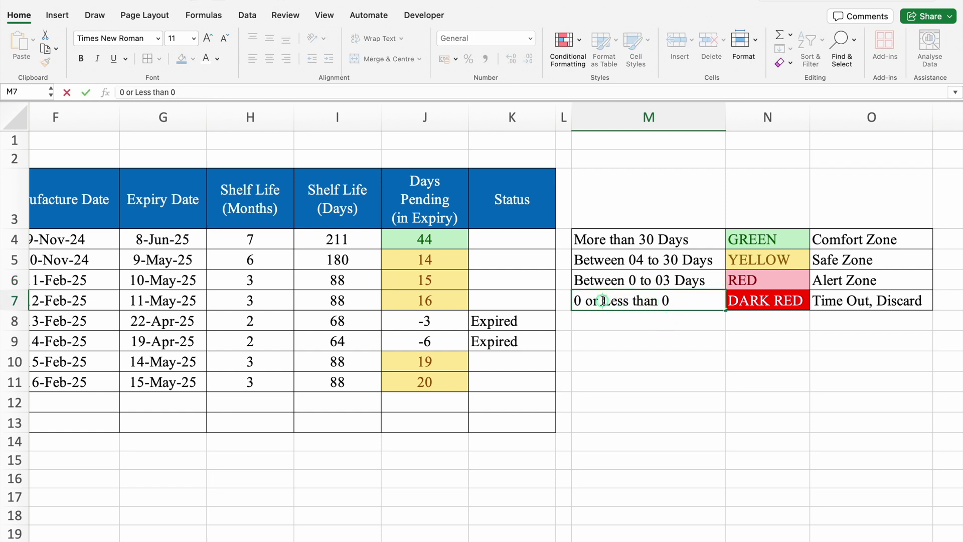
{"action": "key", "text": "BackSpace"}
{"action": "key", "text": "BackSpace"}
{"action": "key", "text": "BackSpace"}
{"action": "key", "text": "BackSpace"}
{"action": "key", "text": "BackSpace"}
{"action": "key", "text": "Return"}
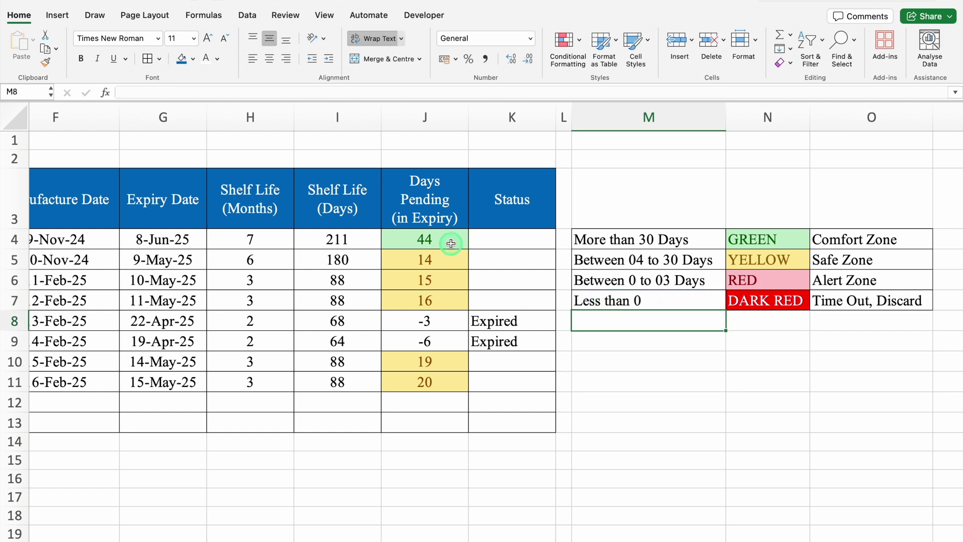
Add a conditional formatting rule to J4:J13 giving values between 0 and 3 Light Red Fill with Dark Red Text
{"action": "left_click", "coordinate": [451, 243]}
{"action": "left_click_drag", "start_coordinate": [451, 244], "coordinate": [452, 417]}
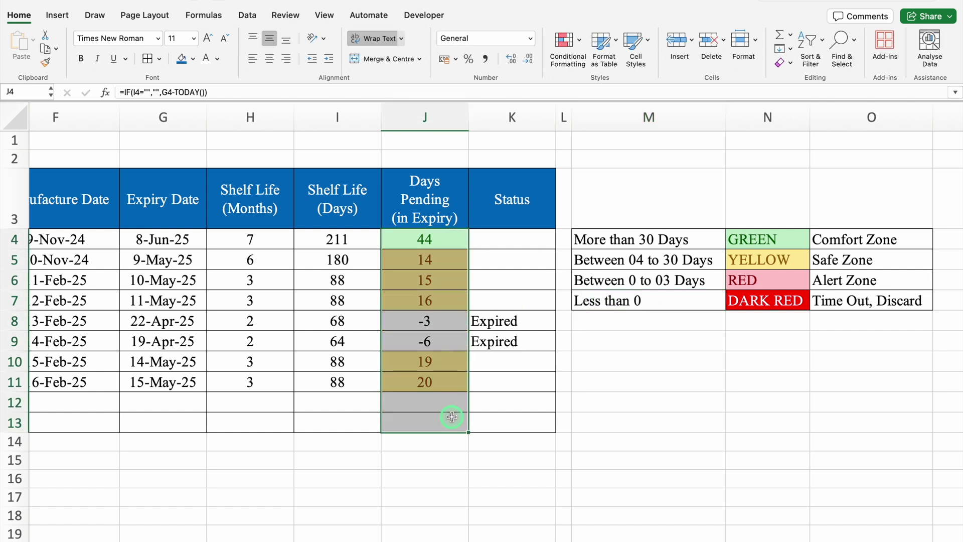
{"action": "left_click", "coordinate": [572, 44]}
{"action": "mouse_move", "coordinate": [627, 61]}
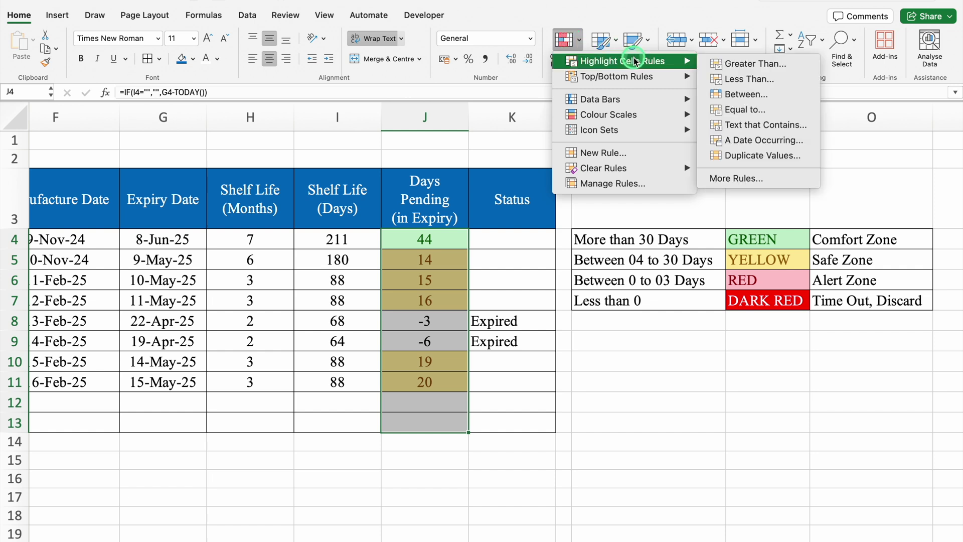
{"action": "left_click", "coordinate": [755, 94]}
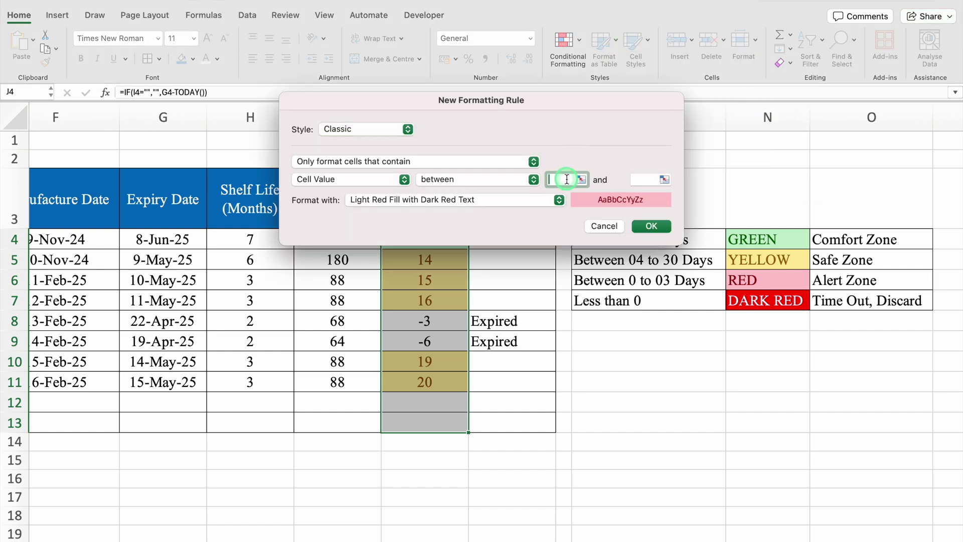
{"action": "type", "text": "0"}
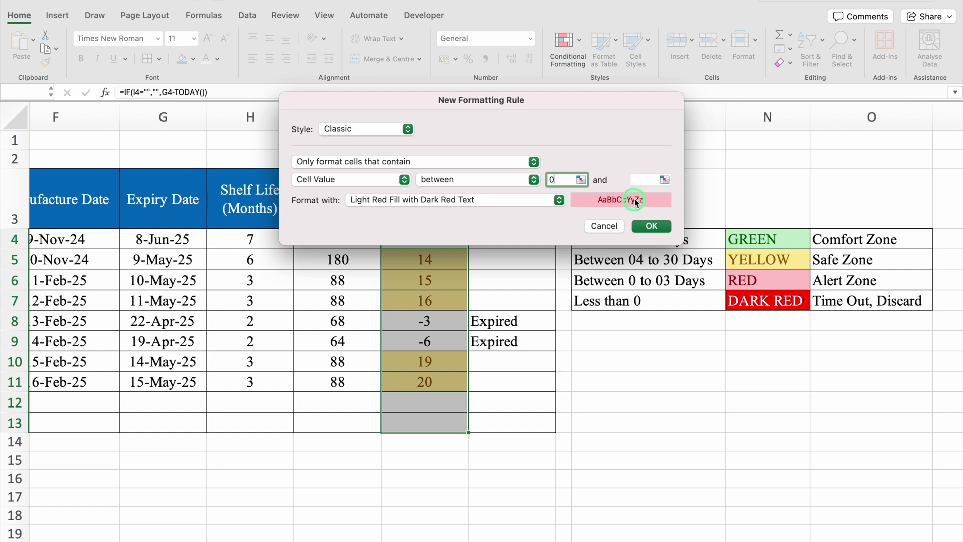
{"action": "left_click", "coordinate": [641, 181]}
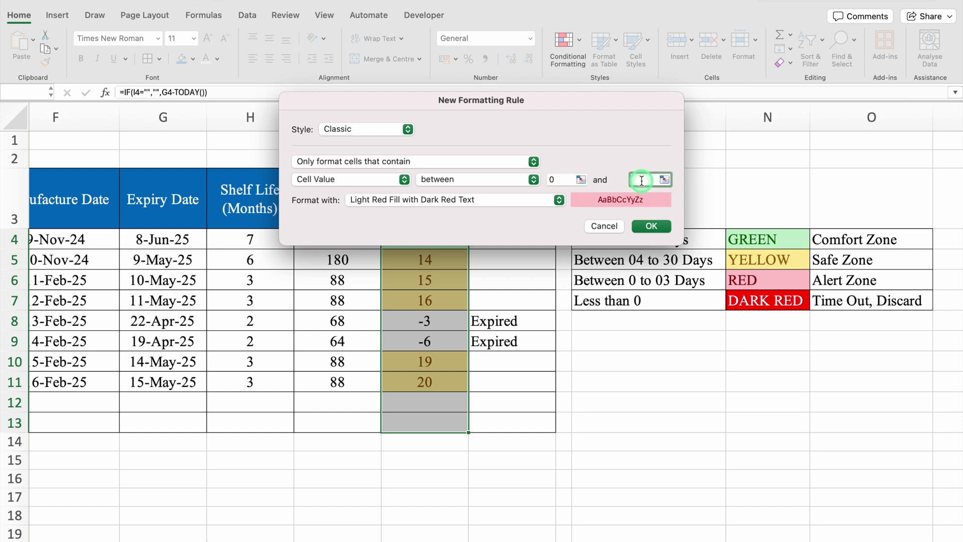
{"action": "type", "text": "3"}
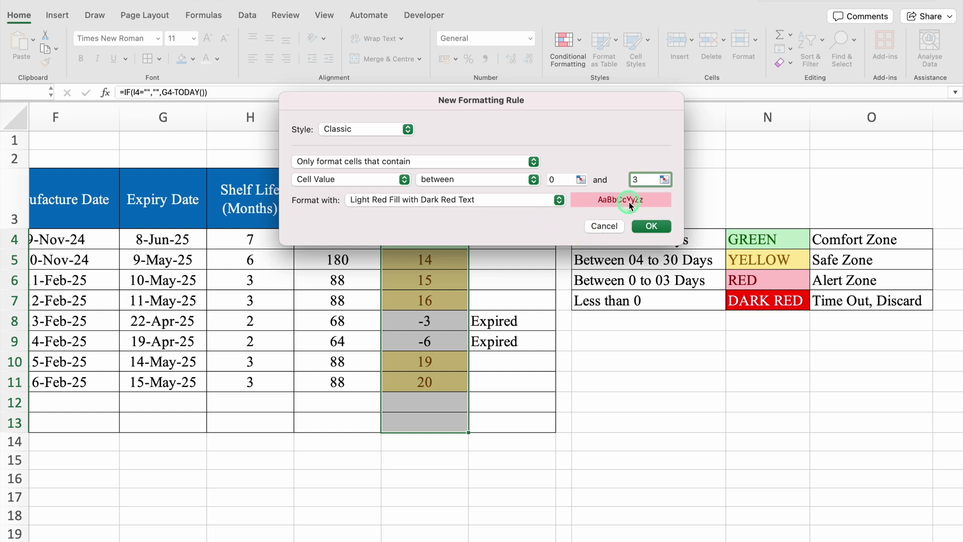
{"action": "left_click", "coordinate": [654, 226]}
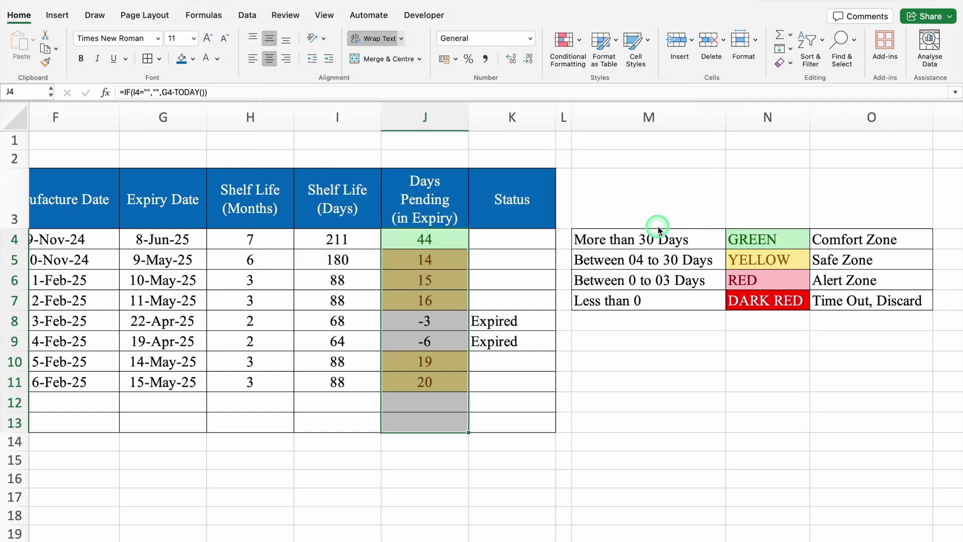
Set the expiry date in G5 to the current date, 25-Apr-25
{"action": "left_click", "coordinate": [176, 267]}
{"action": "key", "text": "ctrl+semicolon"}
{"action": "key", "text": "Return"}
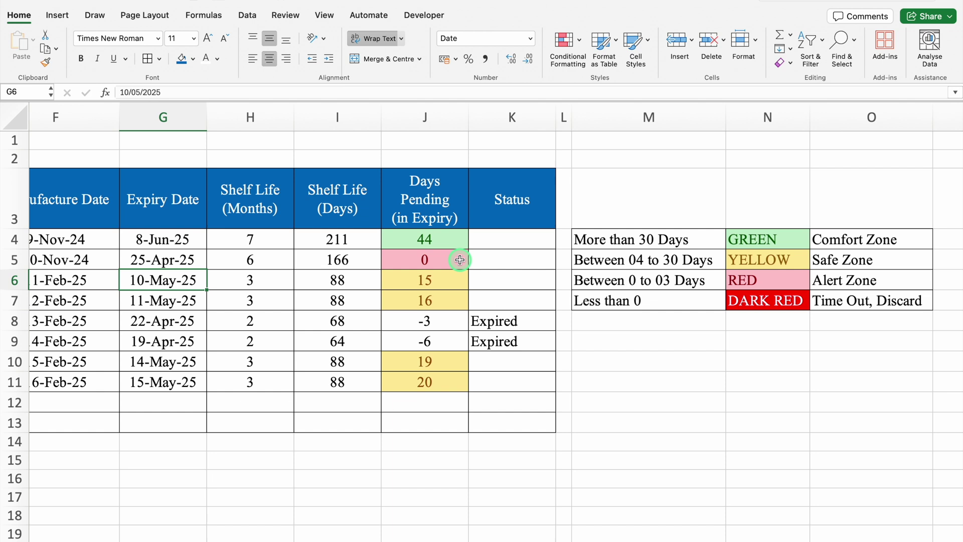
Set the expiry date in G6 to 26-Apr-25
{"action": "double_click", "coordinate": [163, 279]}
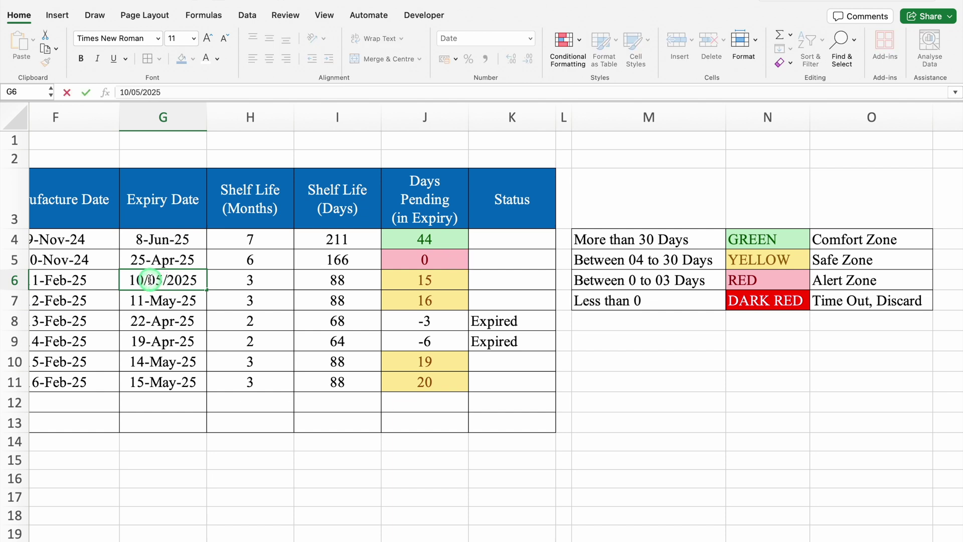
{"action": "key", "text": "Return"}
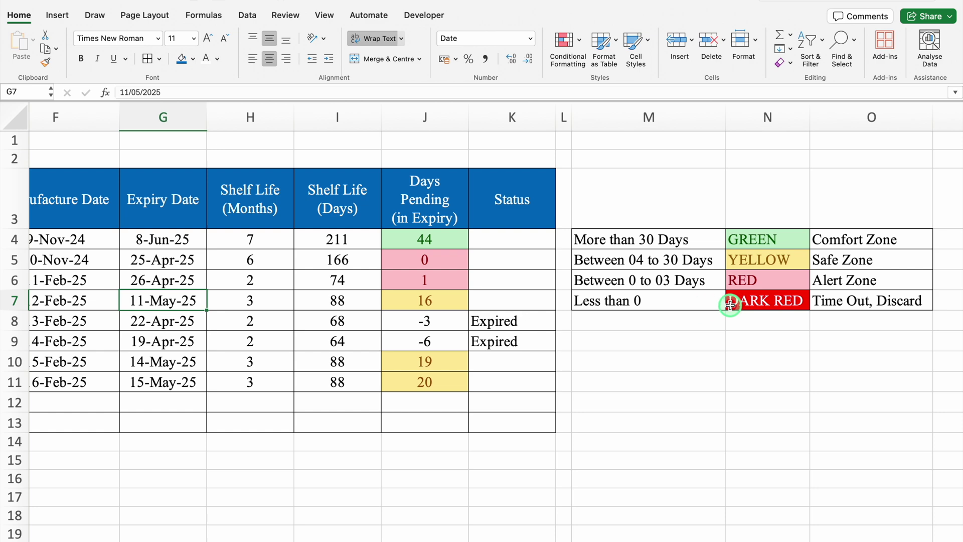
Start a new Classic conditional formatting rule for C4:K13 that uses a formula to determine which cells to format
{"action": "scroll", "coordinate": [541, 521], "scroll_direction": "left", "scroll_amount": 10}
{"action": "scroll", "coordinate": [256, 536], "scroll_direction": "left", "scroll_amount": 2}
{"action": "left_click", "coordinate": [191, 238]}
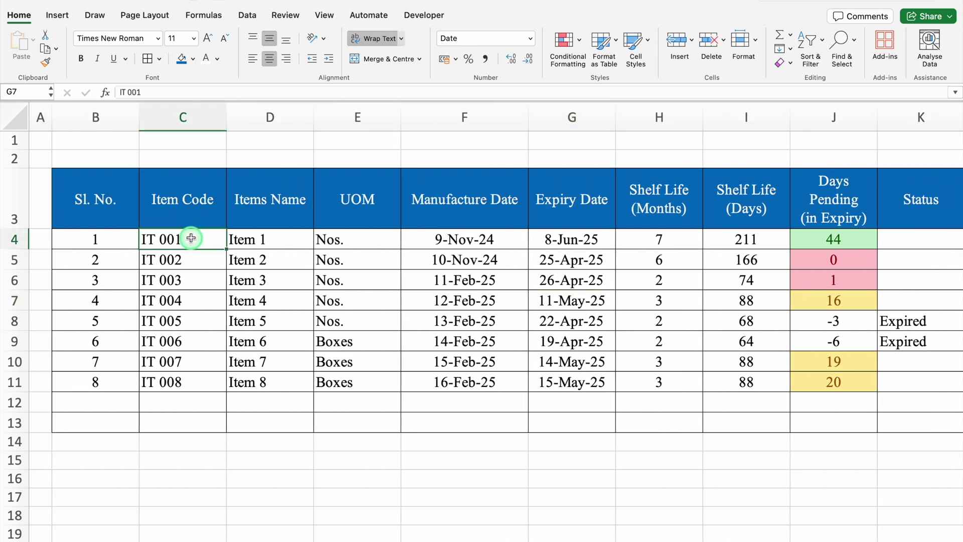
{"action": "left_click_drag", "start_coordinate": [191, 238], "coordinate": [454, 419]}
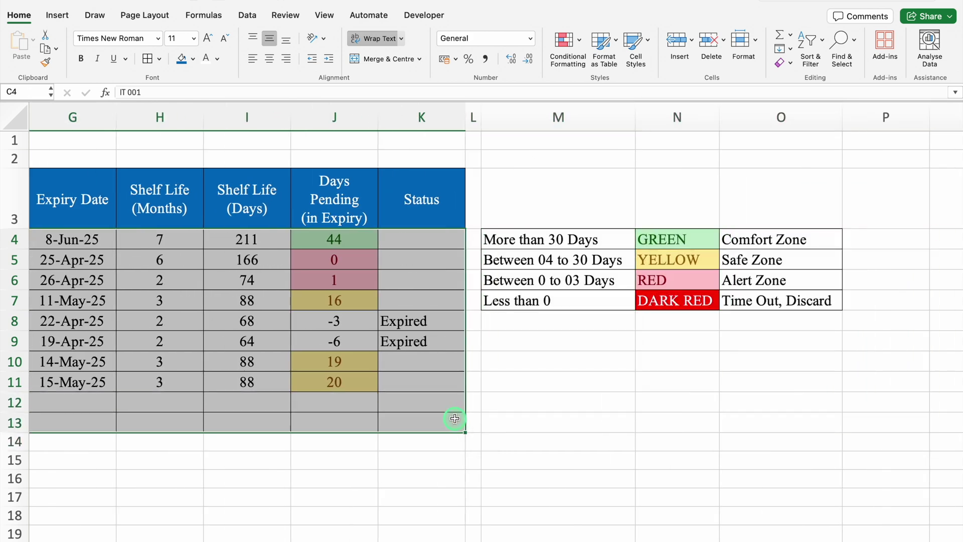
{"action": "left_click", "coordinate": [564, 43]}
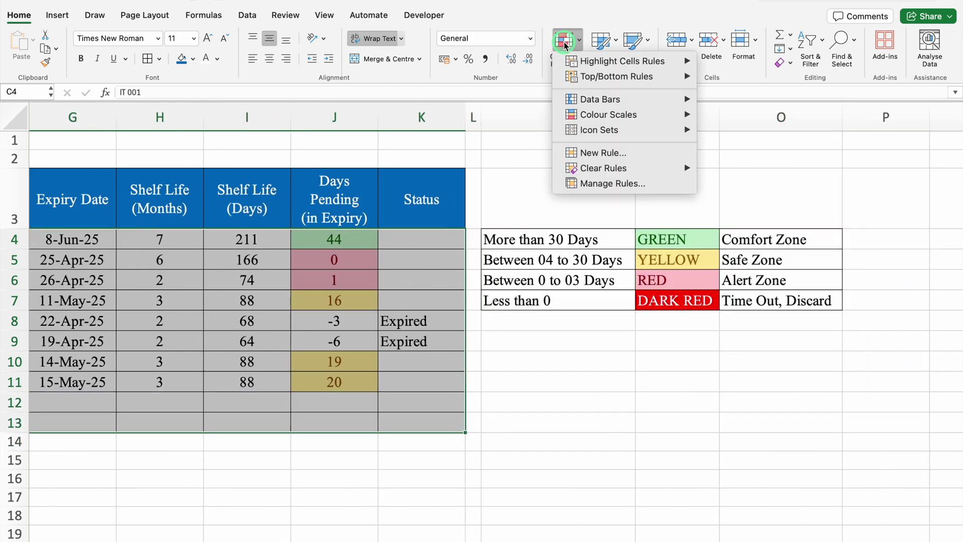
{"action": "left_click", "coordinate": [585, 157]}
{"action": "left_click", "coordinate": [479, 126]}
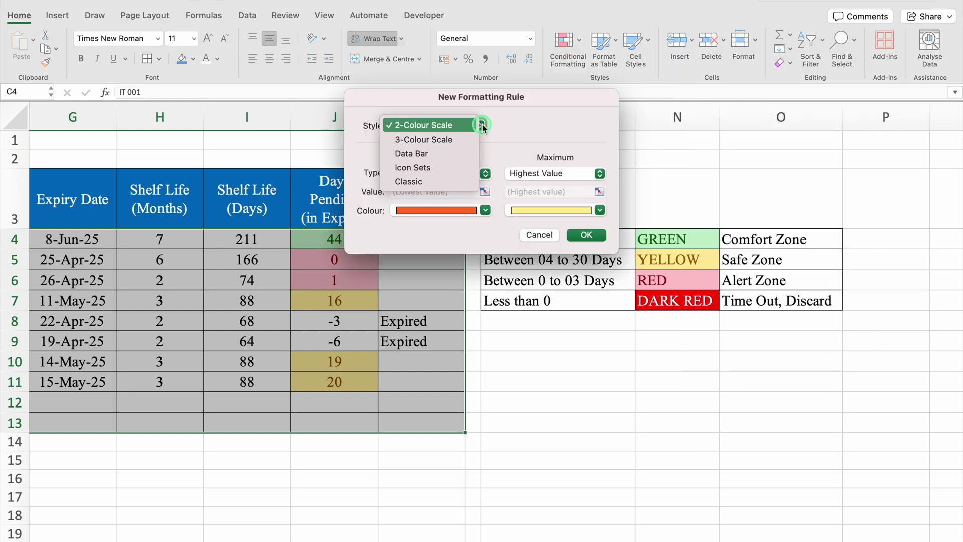
{"action": "left_click", "coordinate": [434, 182]}
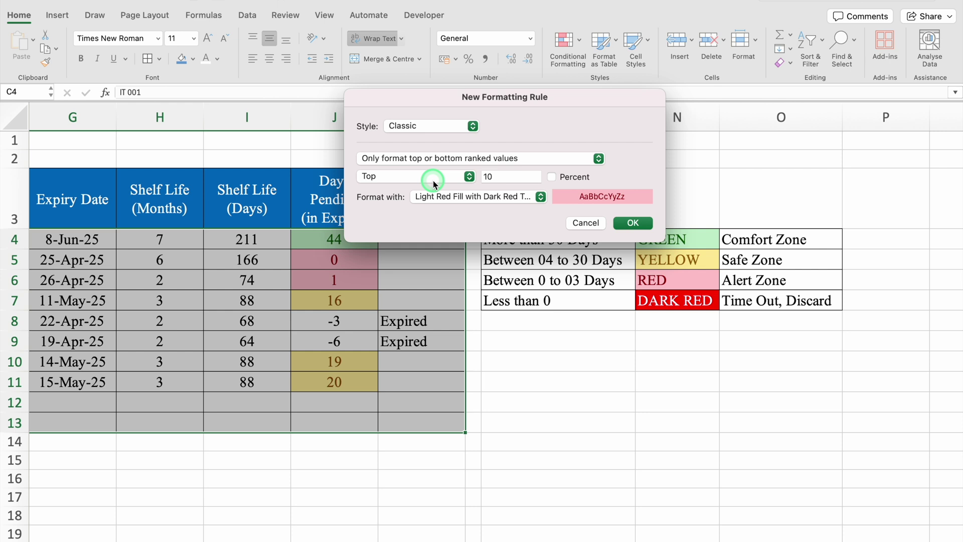
{"action": "left_click", "coordinate": [431, 159]}
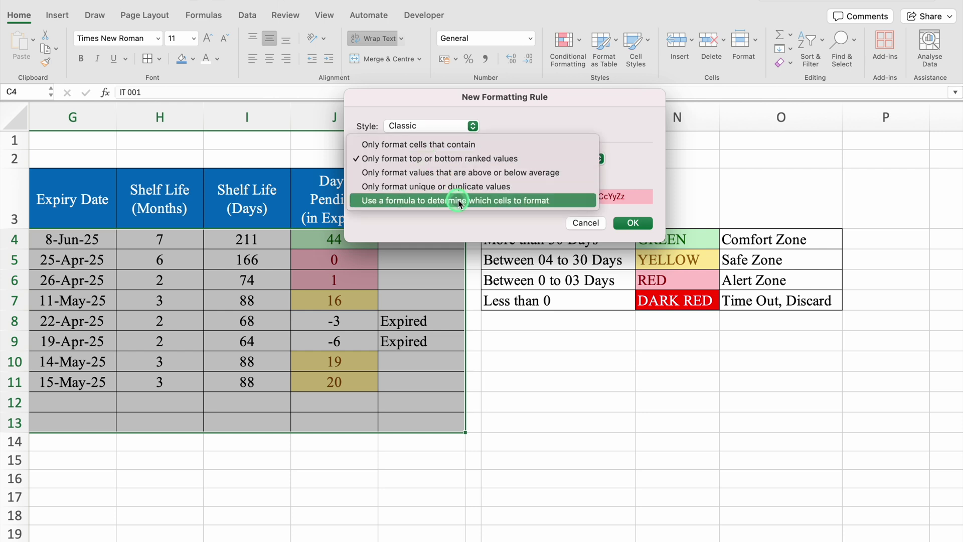
{"action": "left_click", "coordinate": [458, 200]}
{"action": "left_click", "coordinate": [438, 175]}
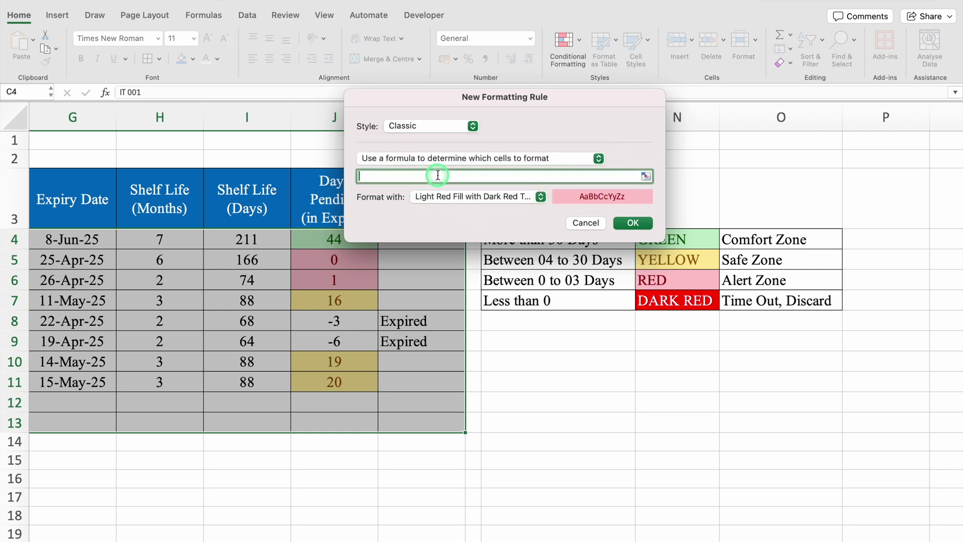
Set the rule's formula to =$K4="Expired", with the Status column locked and the row relative
{"action": "left_click_drag", "start_coordinate": [455, 101], "coordinate": [607, 144]}
{"action": "type", "text": "="}
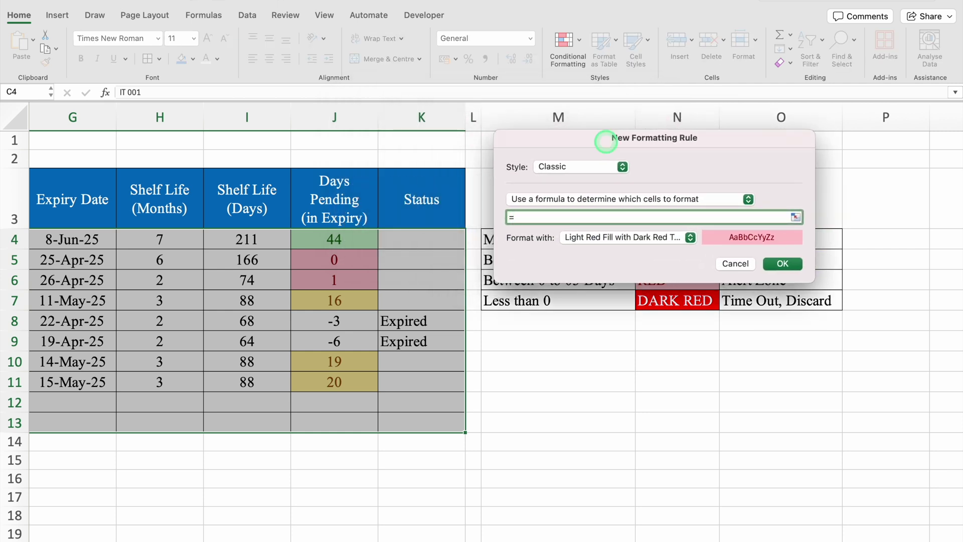
{"action": "left_click", "coordinate": [422, 235]}
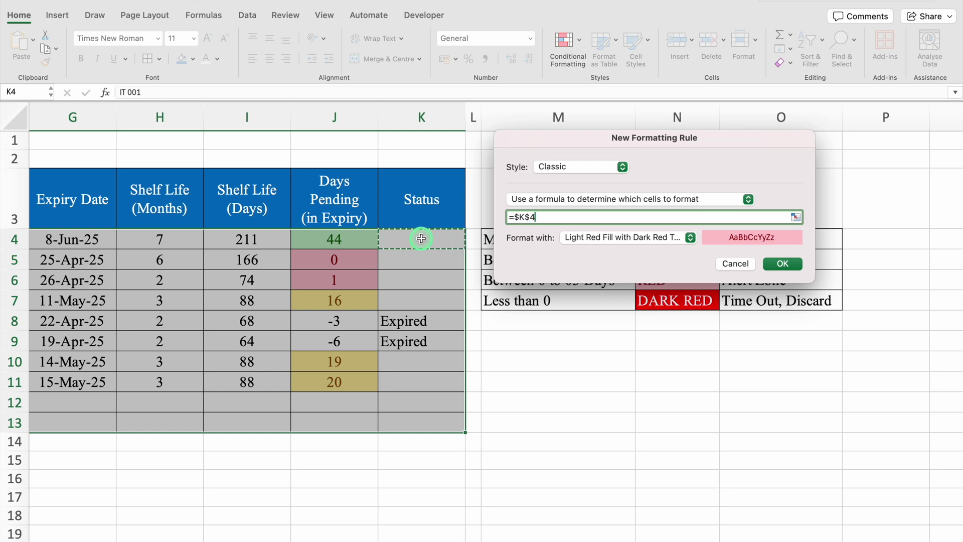
{"action": "left_click", "coordinate": [530, 217]}
{"action": "key", "text": "BackSpace"}
{"action": "key", "text": "Right"}
{"action": "type", "text": "=\""}
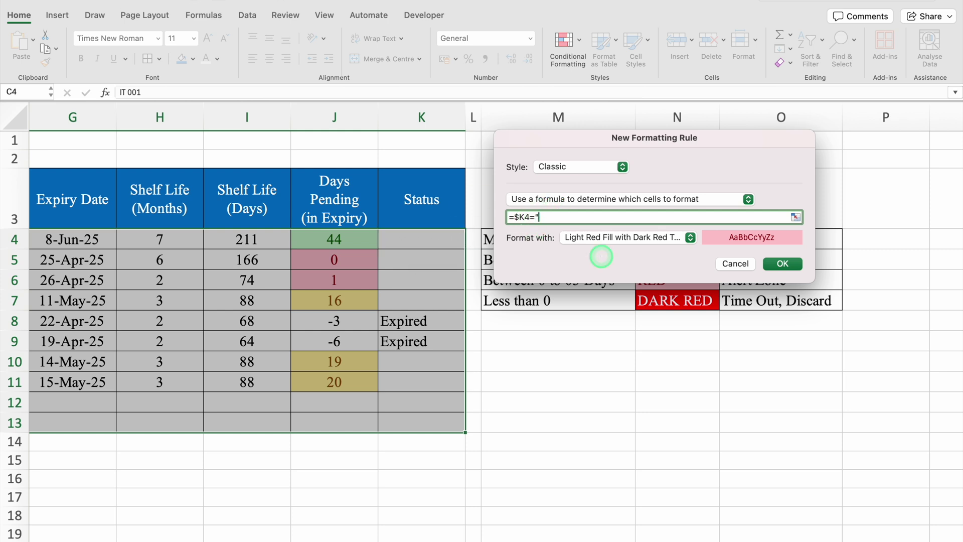
{"action": "type", "text": "Expired\""}
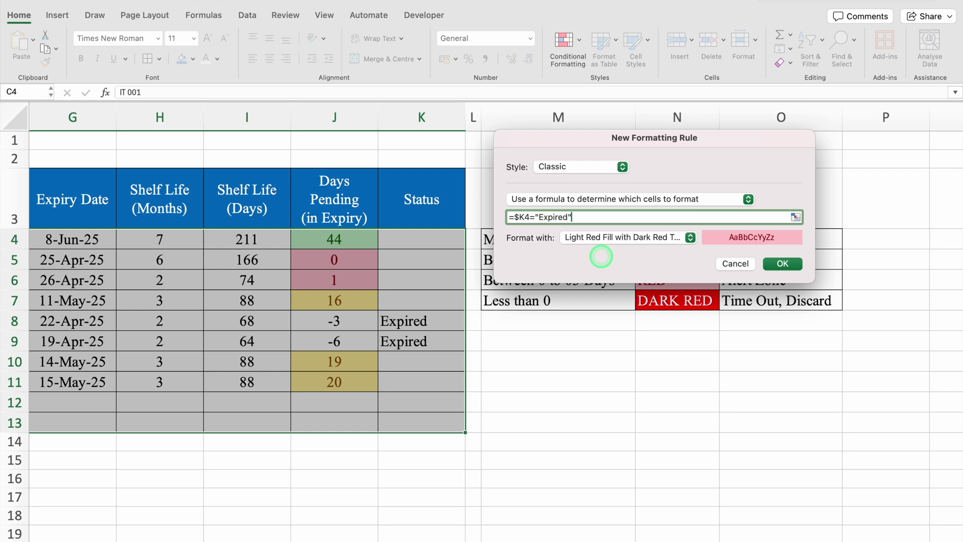
Give the expired-row rule a customised format with standard red fill and white font, and apply it
{"action": "left_click", "coordinate": [690, 237]}
{"action": "left_click", "coordinate": [622, 322]}
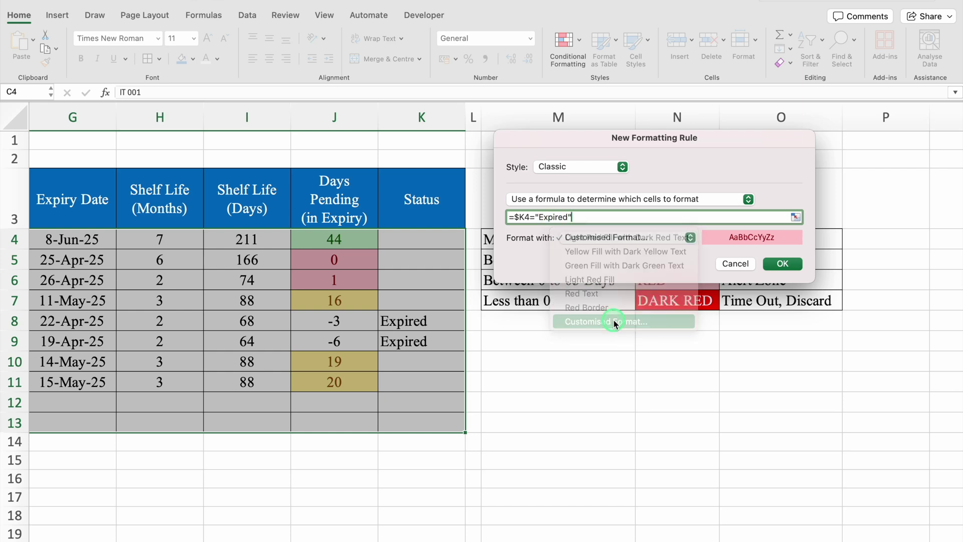
{"action": "left_click", "coordinate": [542, 68]}
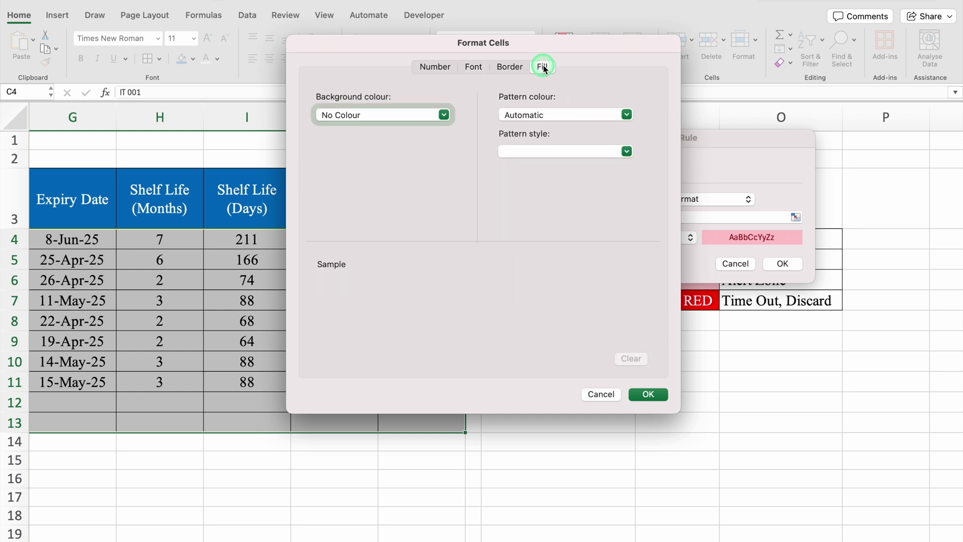
{"action": "left_click", "coordinate": [444, 114]}
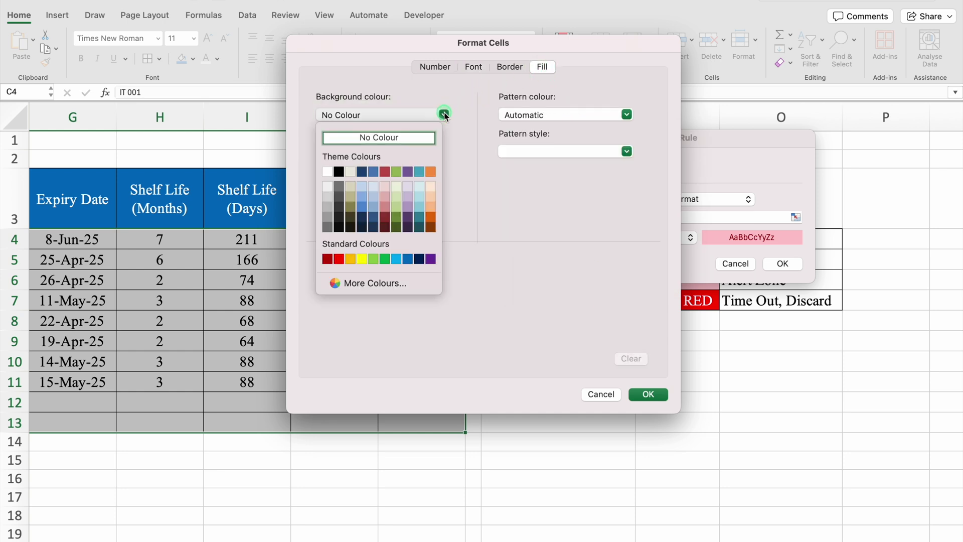
{"action": "left_click", "coordinate": [338, 259]}
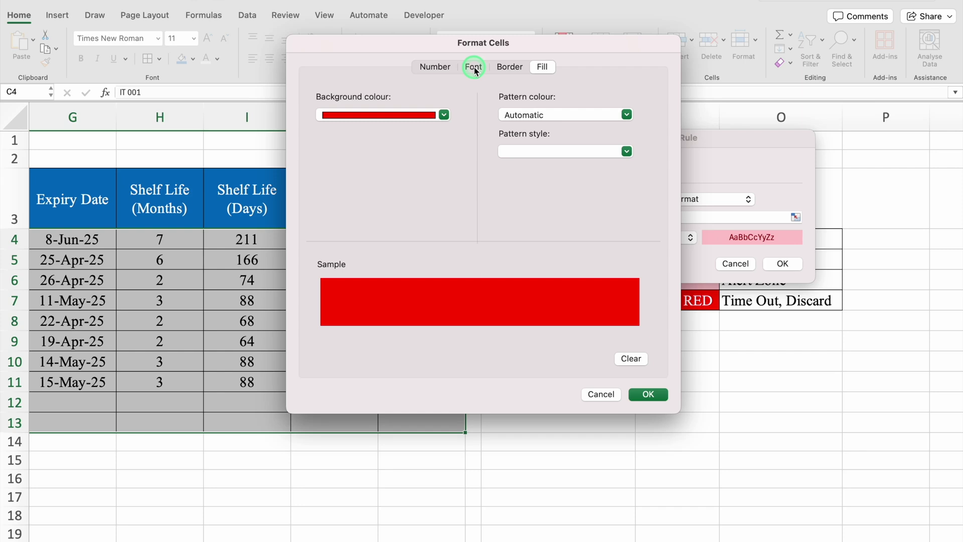
{"action": "left_click", "coordinate": [473, 67]}
{"action": "left_click", "coordinate": [565, 213]}
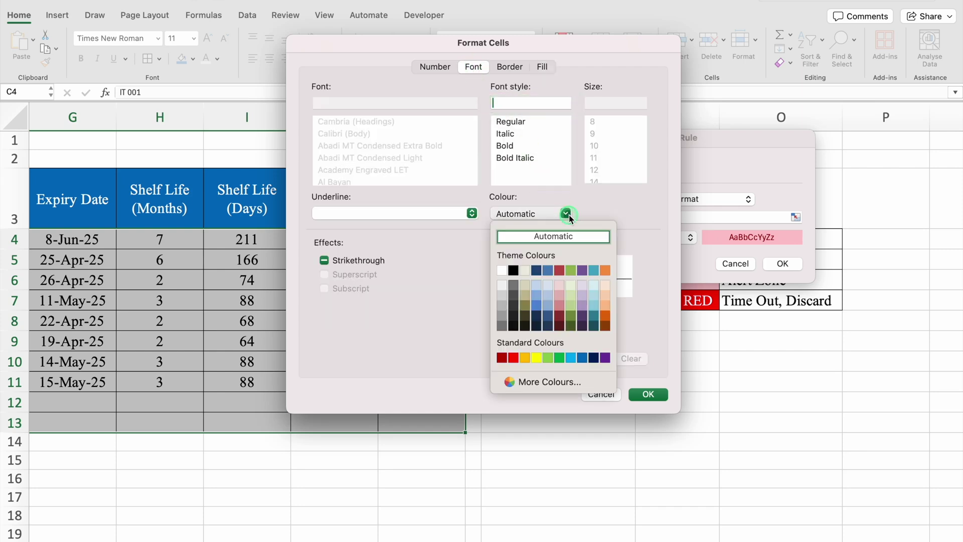
{"action": "left_click", "coordinate": [501, 270]}
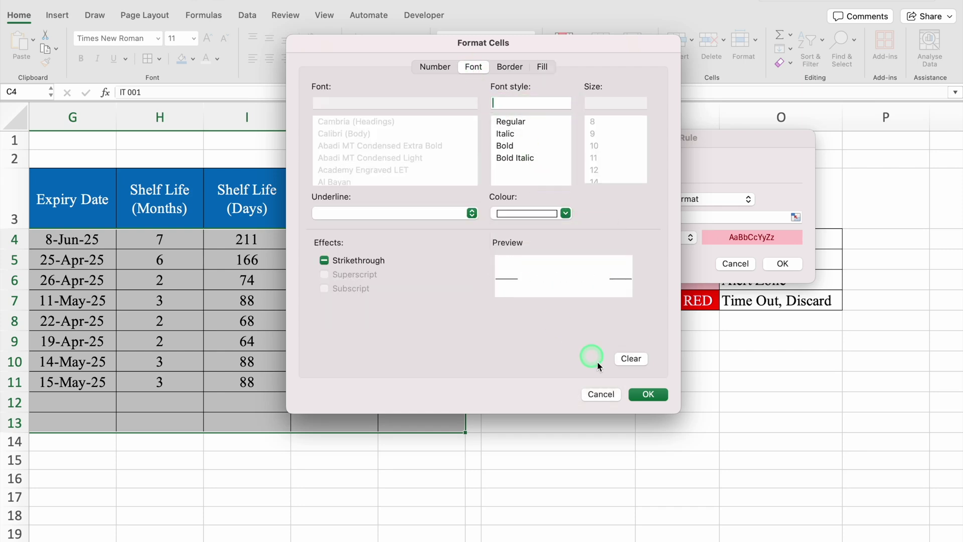
{"action": "left_click", "coordinate": [647, 394]}
{"action": "left_click", "coordinate": [778, 264]}
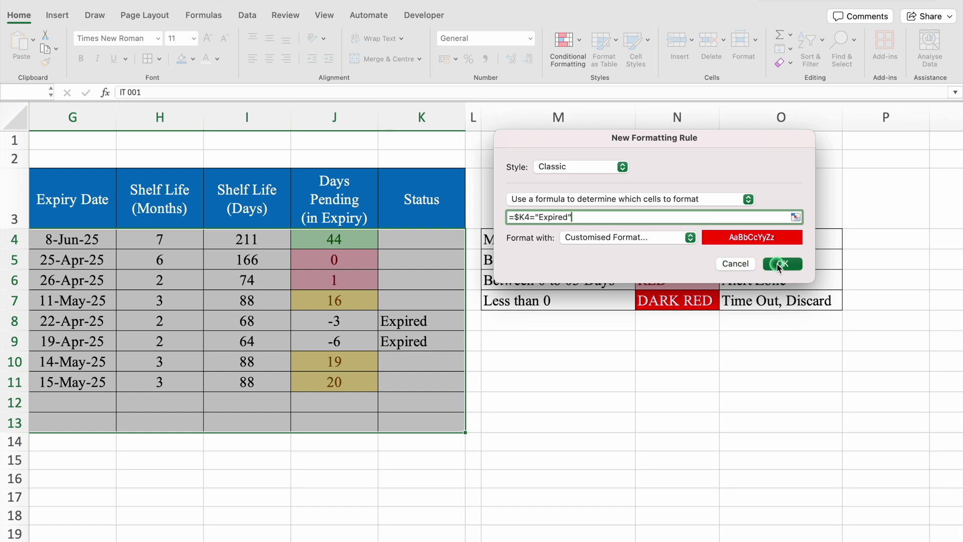
{"action": "left_click", "coordinate": [576, 419]}
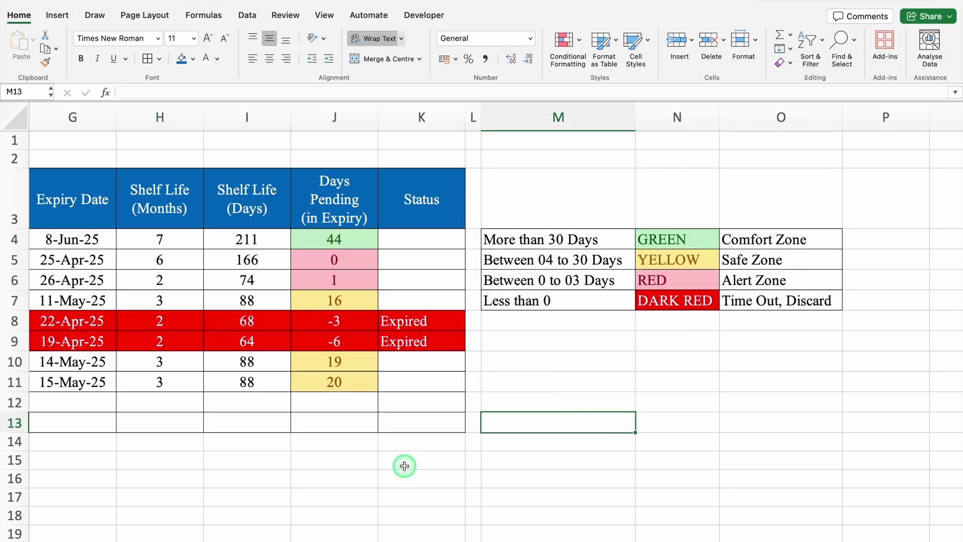
Hide the worksheet's gridlines
{"action": "scroll", "coordinate": [363, 537], "scroll_direction": "left", "scroll_amount": 10}
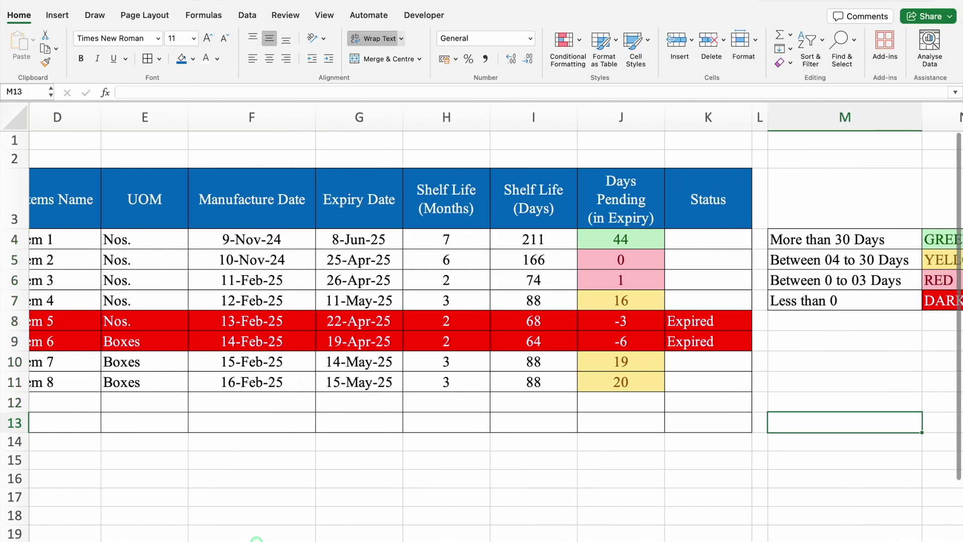
{"action": "scroll", "coordinate": [159, 537], "scroll_direction": "right", "scroll_amount": 8}
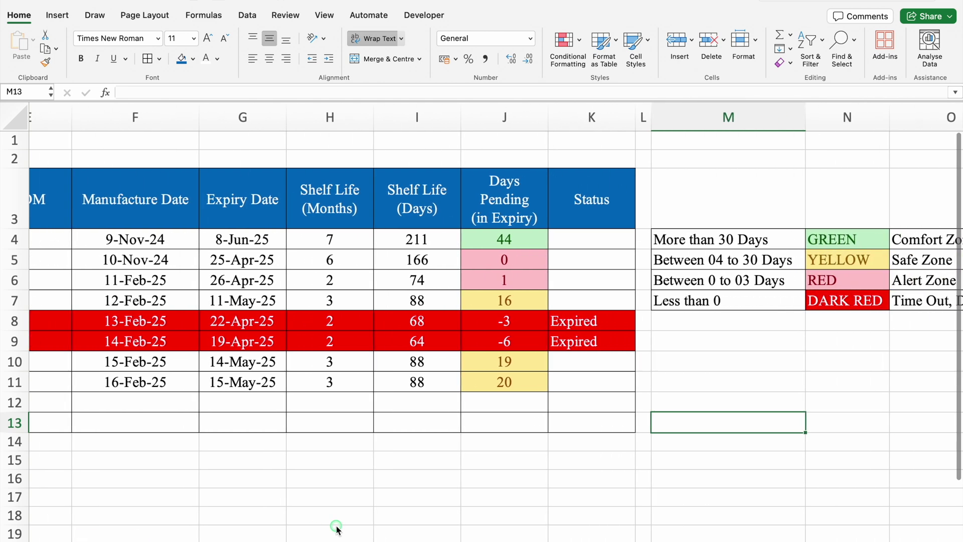
{"action": "left_click", "coordinate": [323, 16]}
{"action": "left_click", "coordinate": [353, 50]}
{"action": "left_click", "coordinate": [464, 457]}
Merge and centre cells B2:K2 above the table headers
{"action": "scroll", "coordinate": [379, 538], "scroll_direction": "left", "scroll_amount": 3}
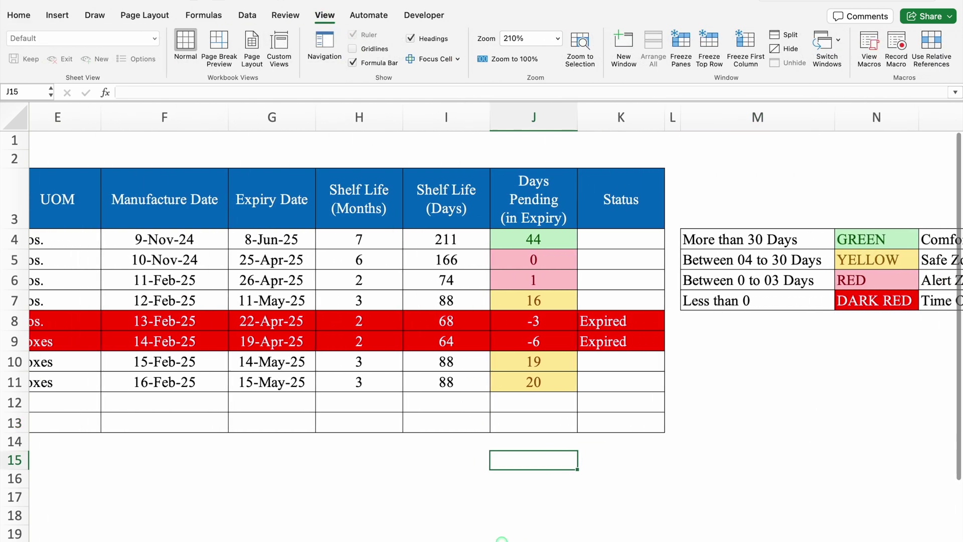
{"action": "scroll", "coordinate": [380, 537], "scroll_direction": "left", "scroll_amount": 3}
{"action": "left_click", "coordinate": [78, 154]}
{"action": "left_click_drag", "start_coordinate": [438, 162], "coordinate": [464, 165]}
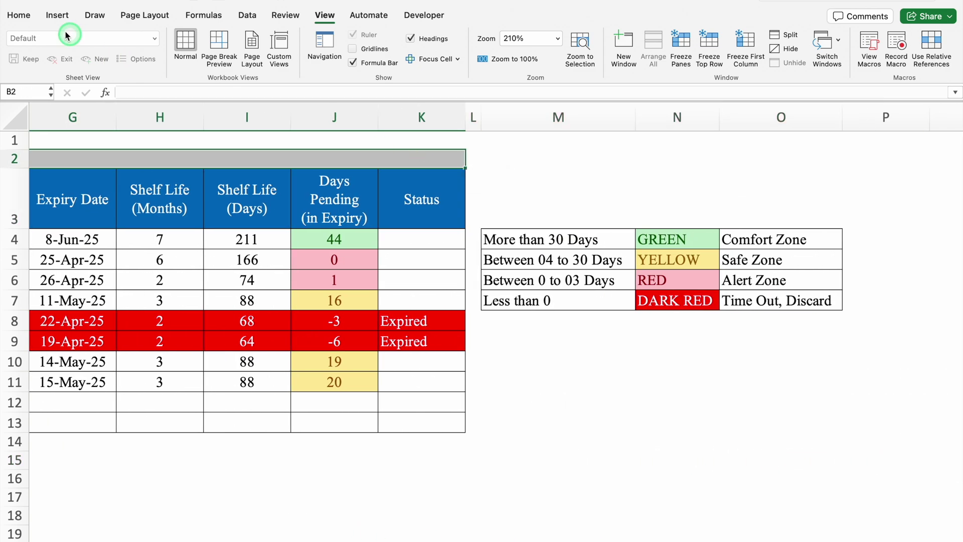
{"action": "left_click", "coordinate": [19, 15]}
{"action": "left_click", "coordinate": [387, 61]}
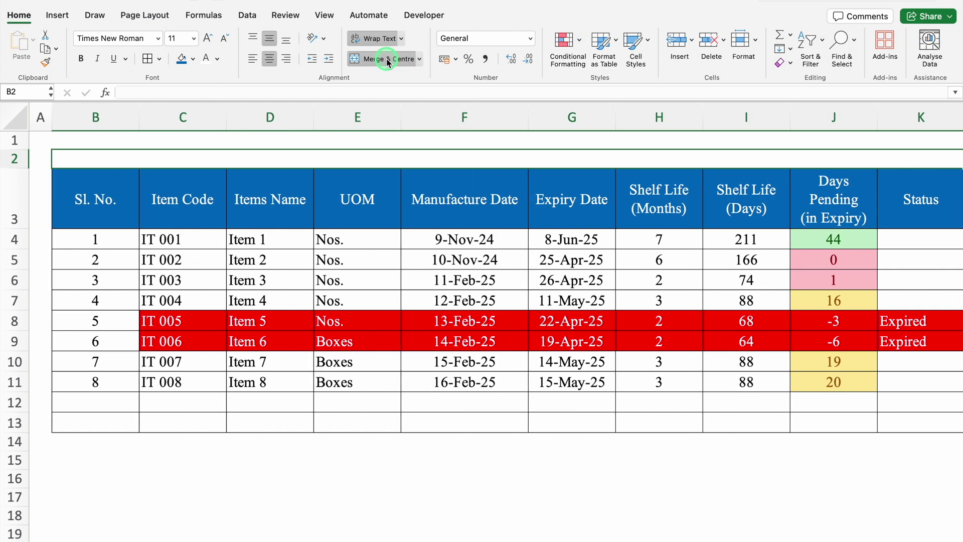
Widen the Days Pending column and reduce header row 3 to the height of two text lines
{"action": "scroll", "coordinate": [376, 537], "scroll_direction": "right", "scroll_amount": 3}
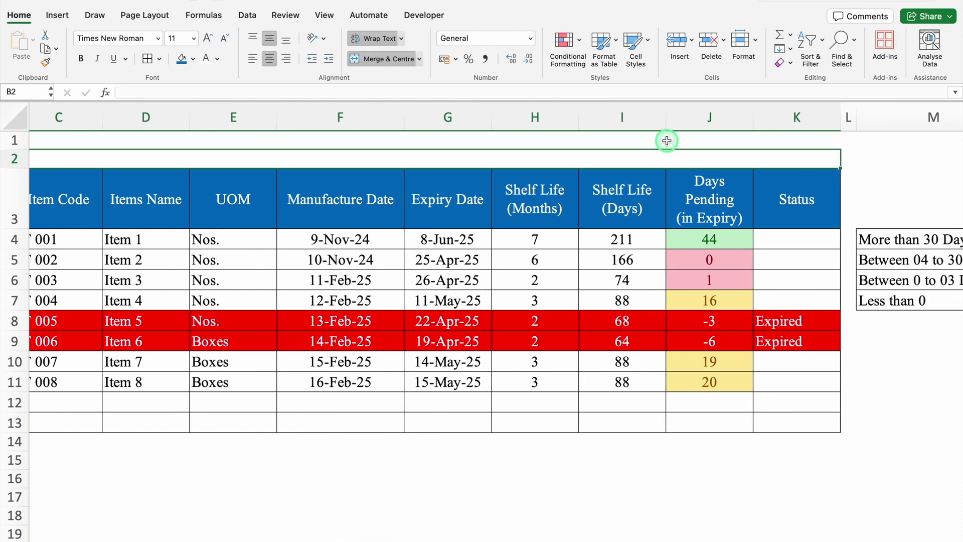
{"action": "left_click_drag", "start_coordinate": [752, 121], "coordinate": [790, 121]}
{"action": "left_click_drag", "start_coordinate": [17, 228], "coordinate": [17, 208]}
Increase the height of row 2 to make room for a large title
{"action": "scroll", "coordinate": [492, 280], "scroll_direction": "left", "scroll_amount": 2}
{"action": "scroll", "coordinate": [266, 528], "scroll_direction": "left", "scroll_amount": 1}
{"action": "left_click_drag", "start_coordinate": [14, 168], "coordinate": [15, 194]}
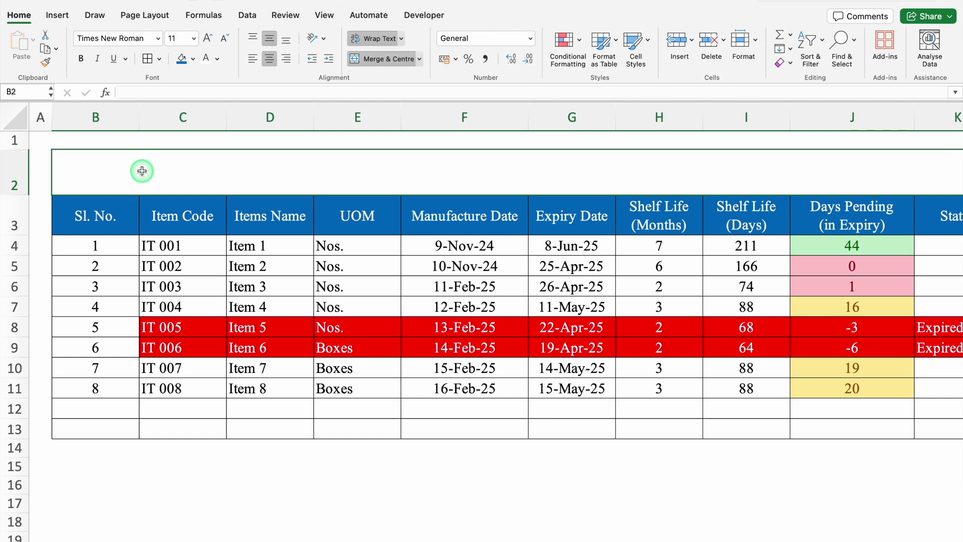
Give the merged title cell B2 a dark navy fill and white text
{"action": "left_click", "coordinate": [193, 60]}
{"action": "left_click", "coordinate": [220, 179]}
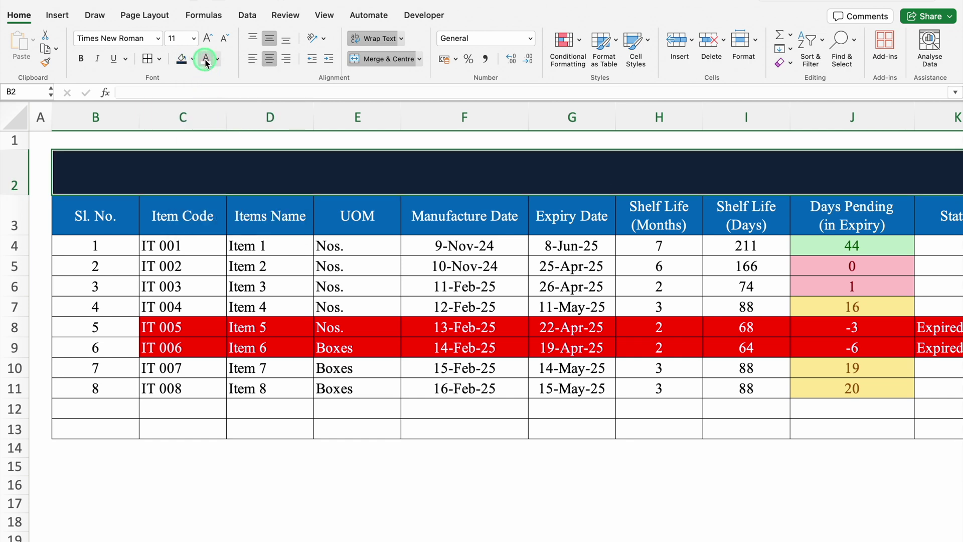
{"action": "left_click", "coordinate": [147, 59]}
Set the font of title cell B2 to Arial Black at size 24
{"action": "left_click", "coordinate": [160, 40]}
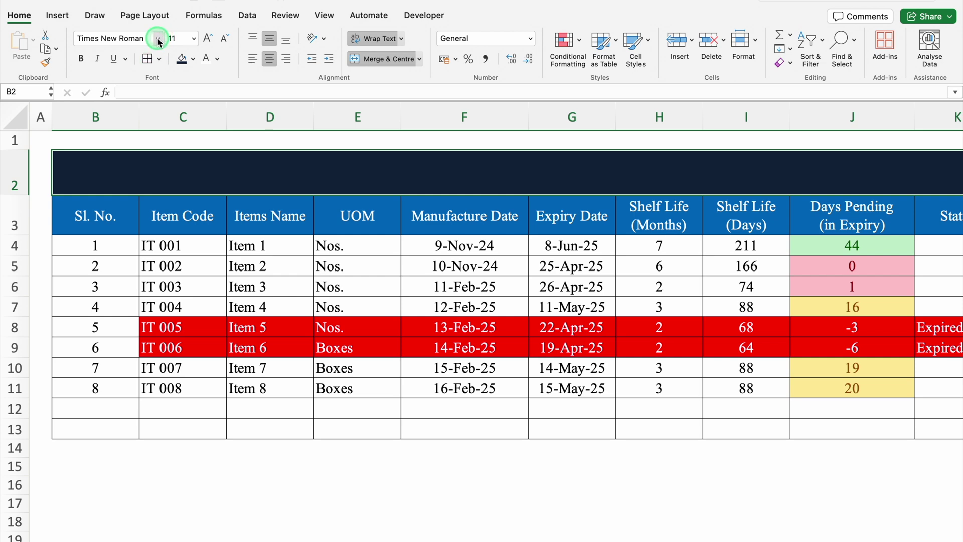
{"action": "left_click", "coordinate": [169, 170]}
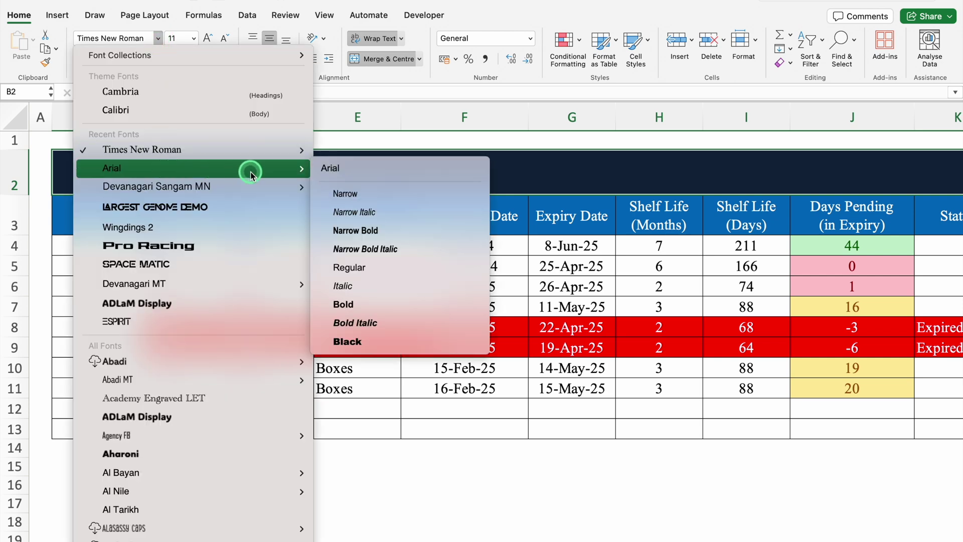
{"action": "left_click", "coordinate": [347, 341]}
{"action": "left_click", "coordinate": [207, 39]}
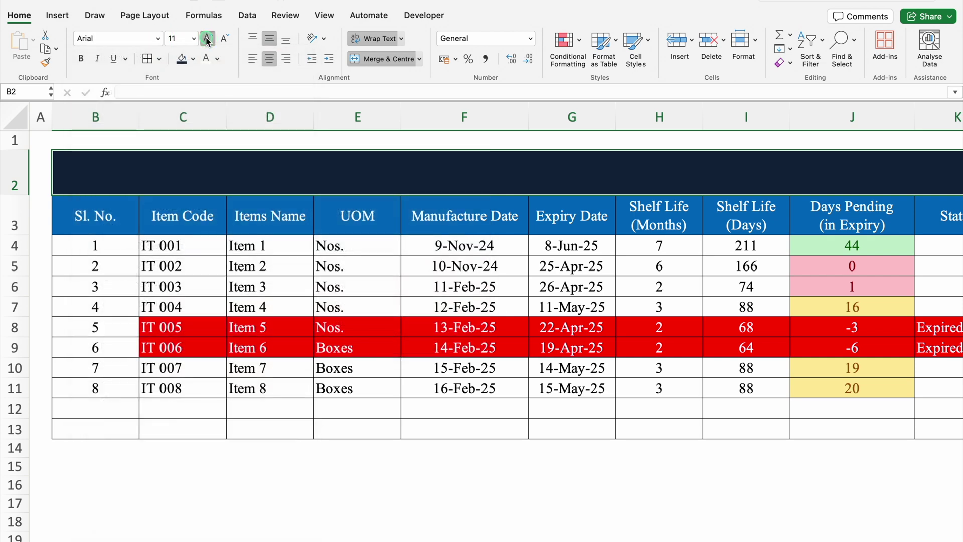
Enter the title "Dates Expiry Tracker" in the merged cell B2
{"action": "left_click", "coordinate": [273, 173]}
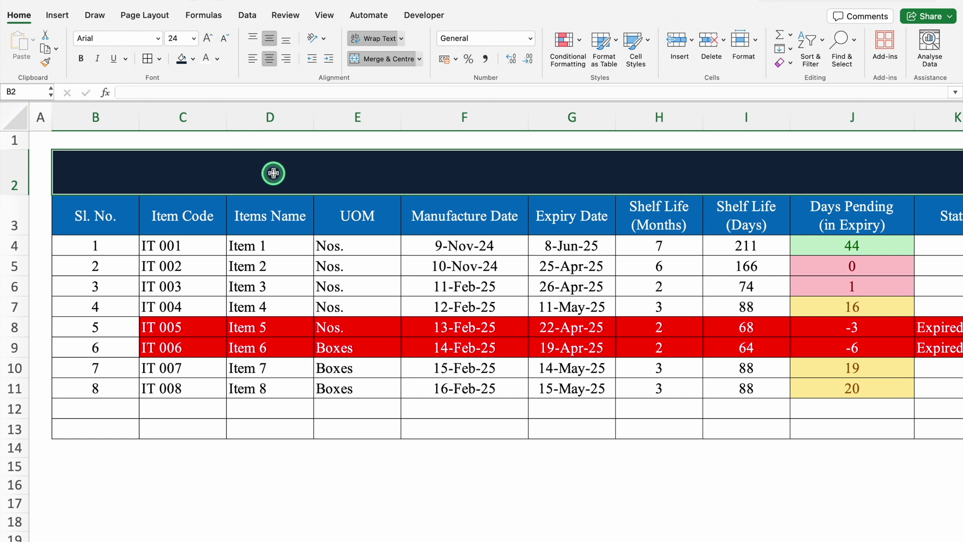
{"action": "type", "text": "Dates E"}
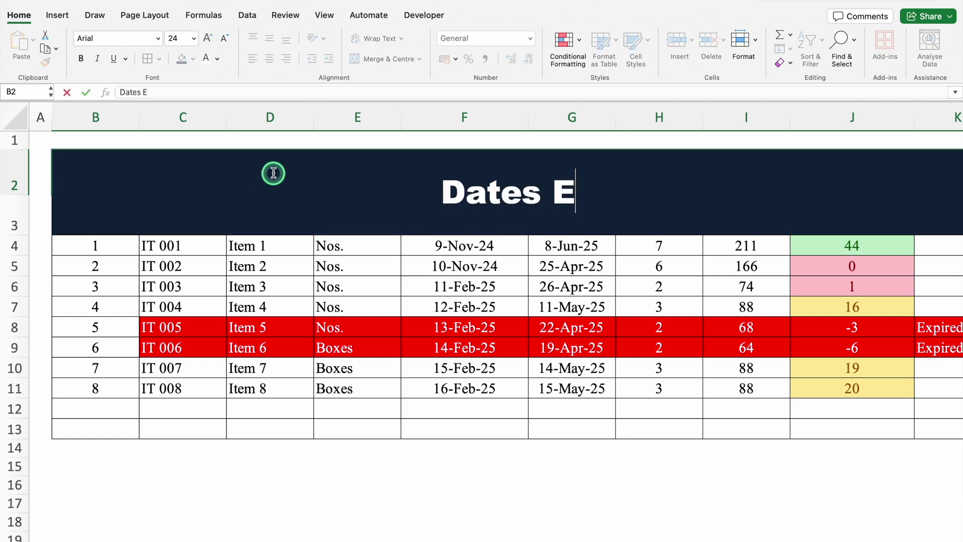
{"action": "type", "text": "xpiry Tracker"}
{"action": "left_click", "coordinate": [344, 475]}
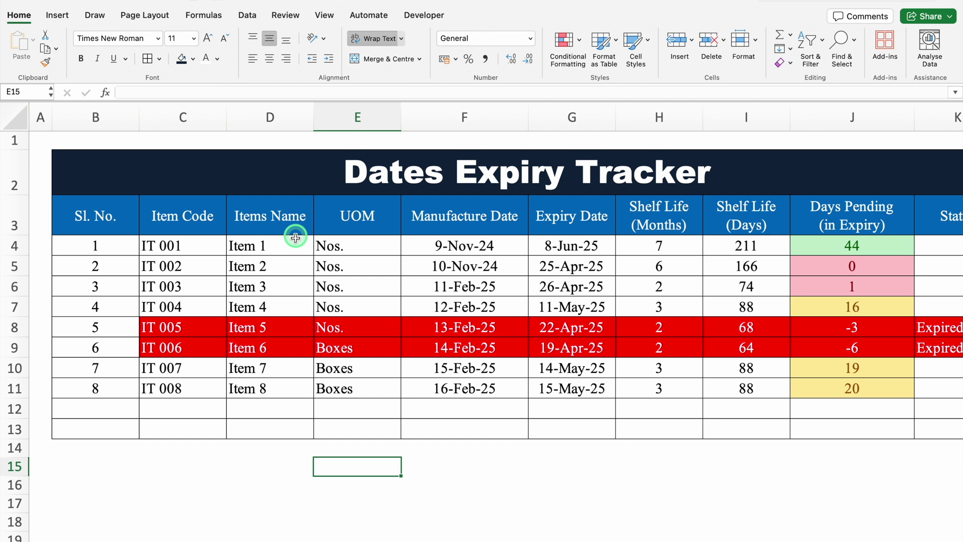
Select the whole Items Name column D and choose a command from its column options
{"action": "left_click", "coordinate": [271, 116]}
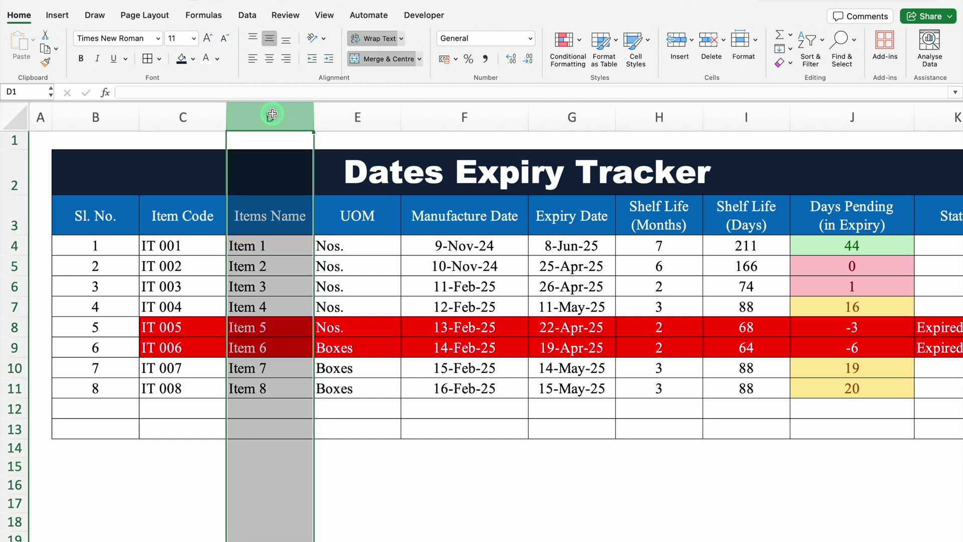
{"action": "left_click_drag", "start_coordinate": [272, 114], "coordinate": [296, 121]}
{"action": "right_click", "coordinate": [279, 118]}
{"action": "left_click", "coordinate": [316, 193]}
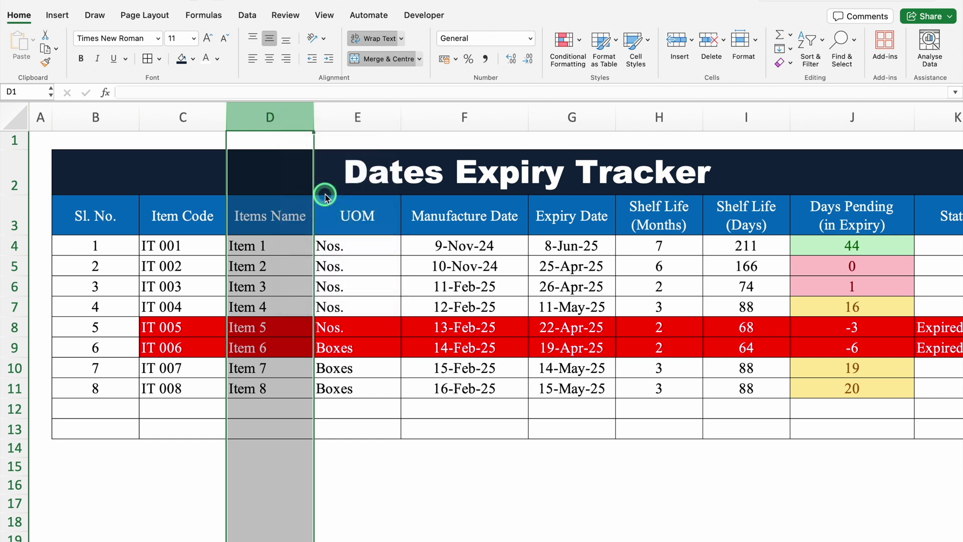